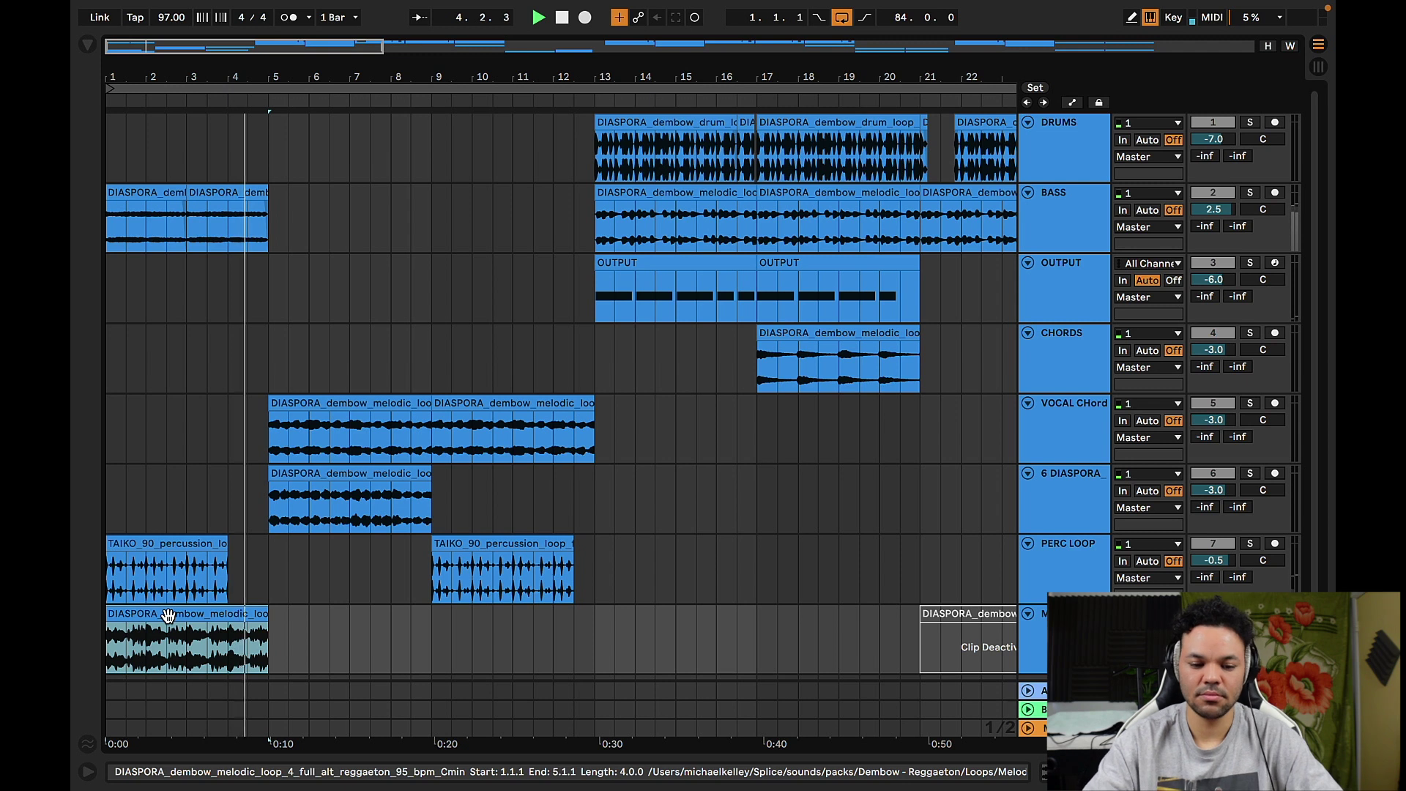
Solo the PERC LOOP track alongside the opening melodic loop and play bars 1 to 5.
key(space)
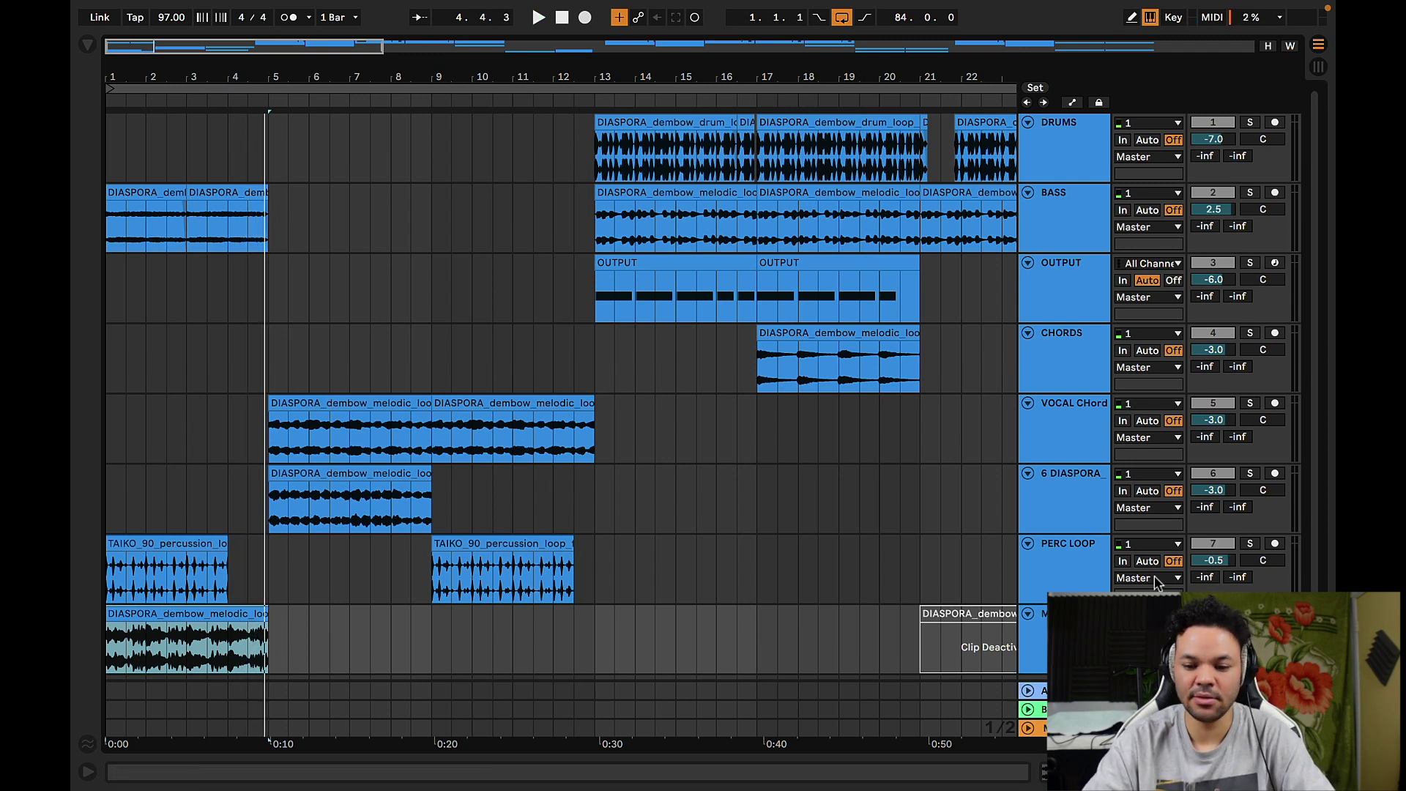
click(1250, 546)
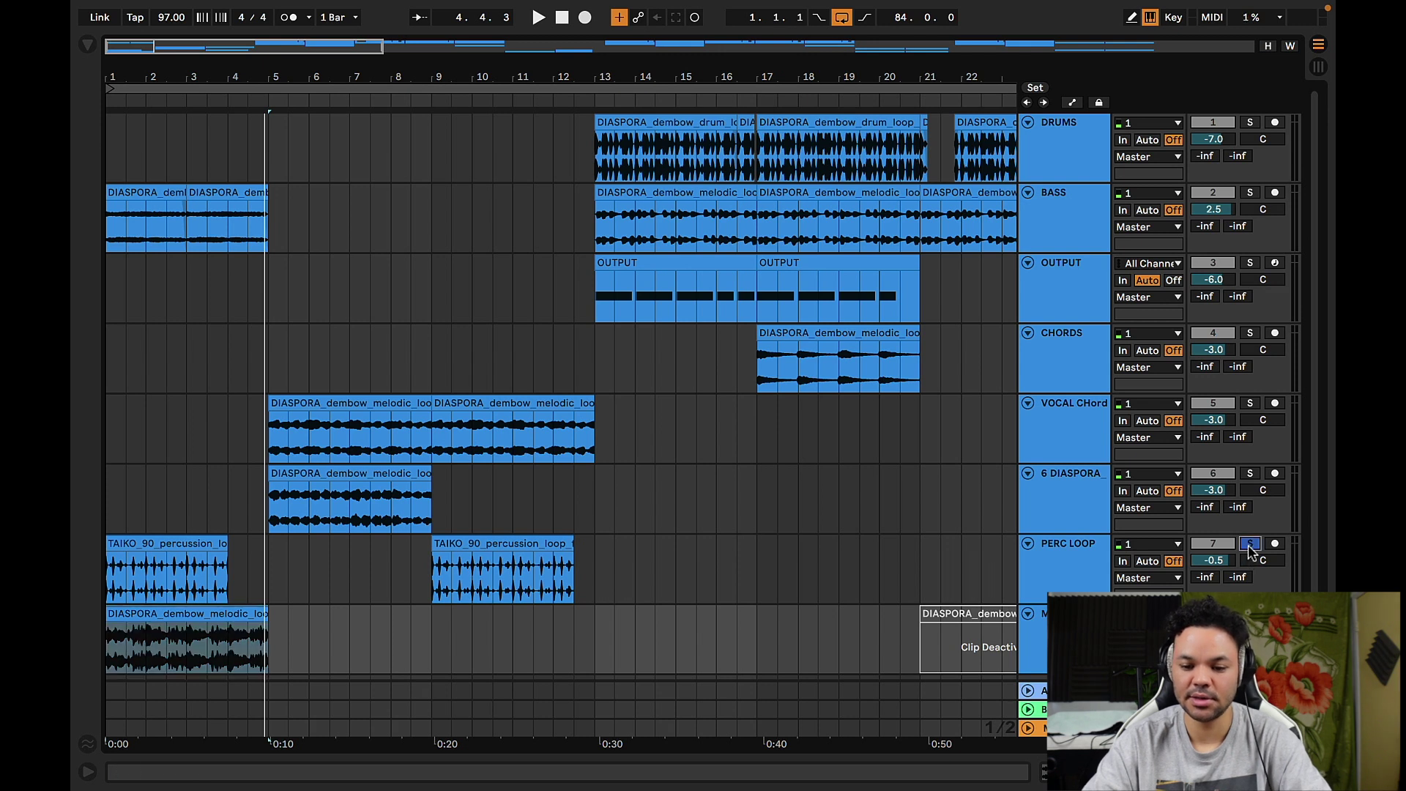
click(138, 542)
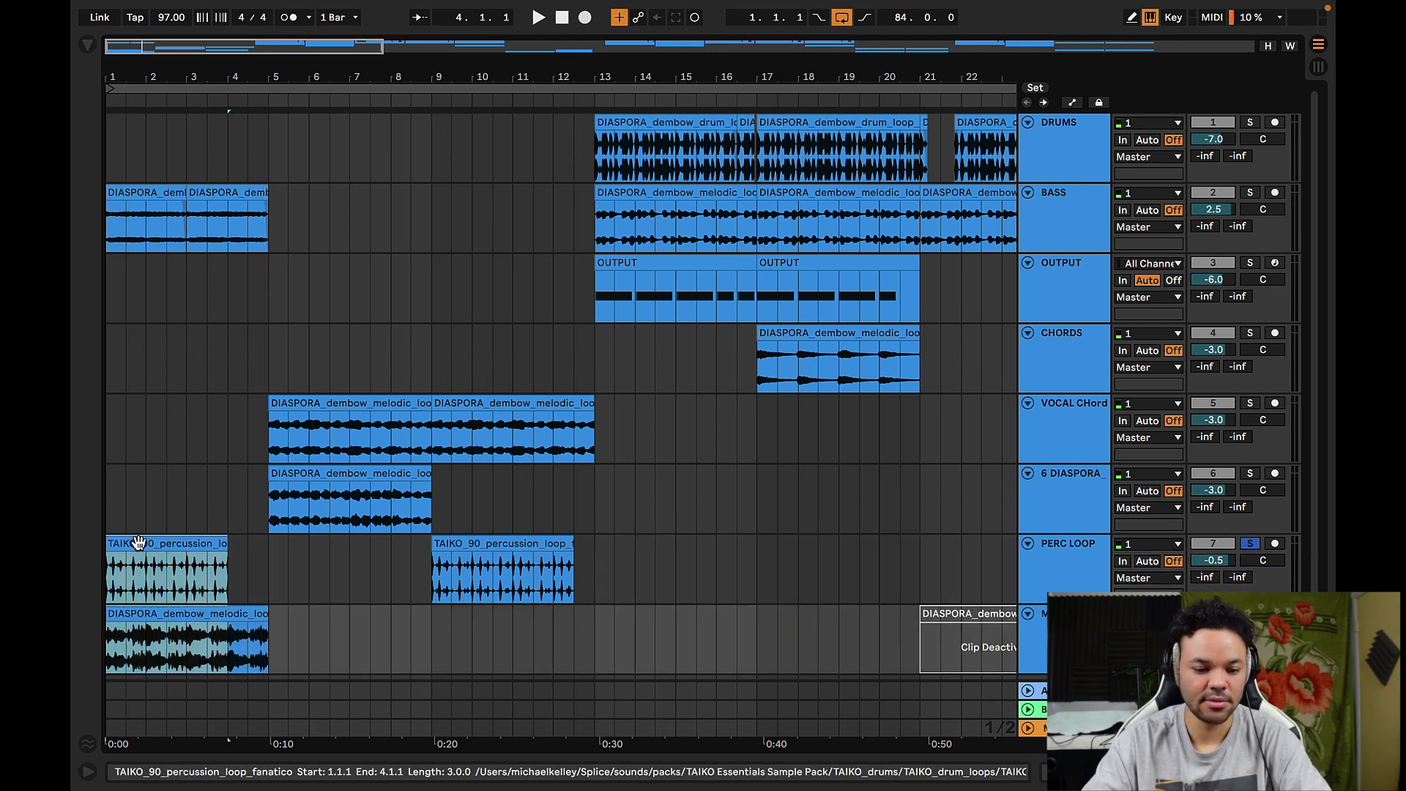
key(shift+Right)
key(shift+Right)
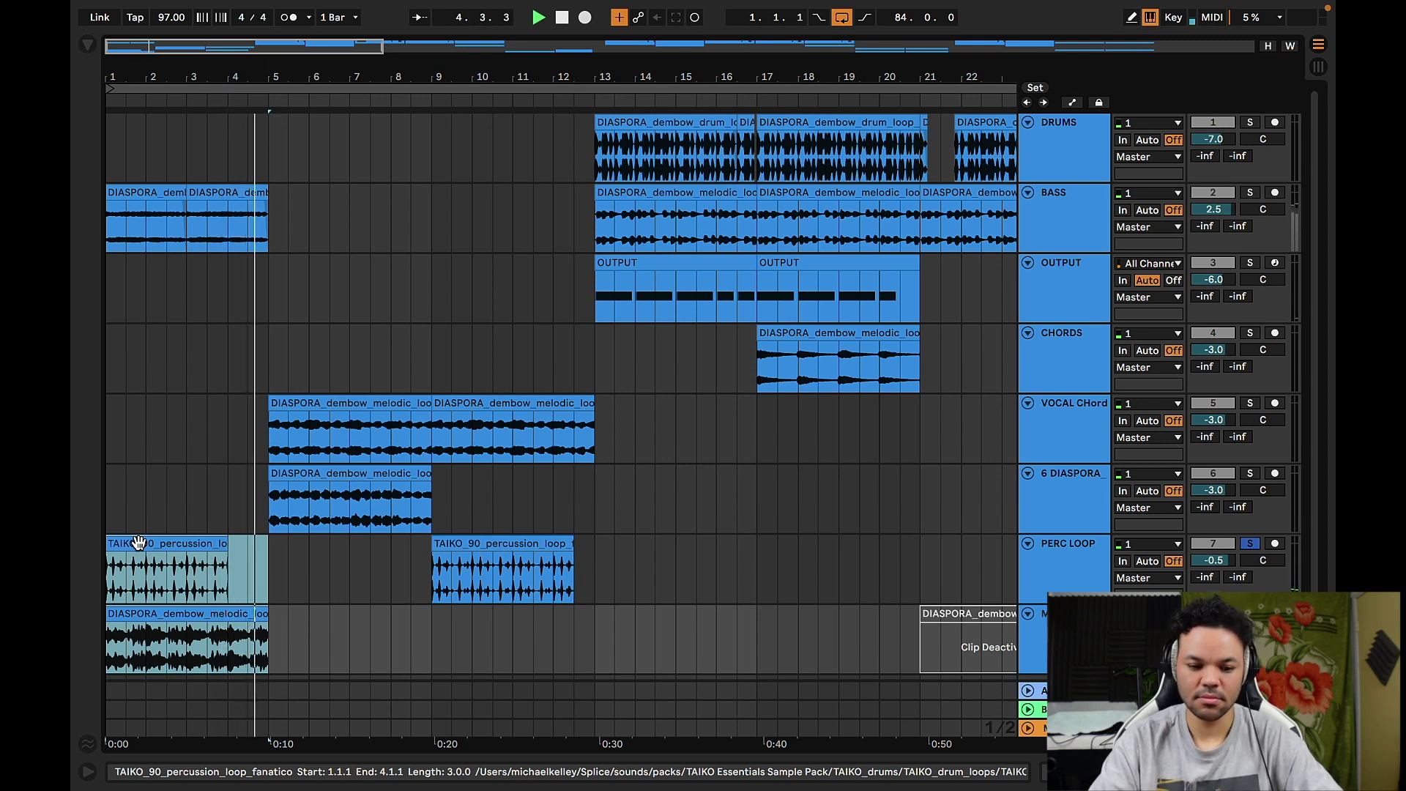
key(space)
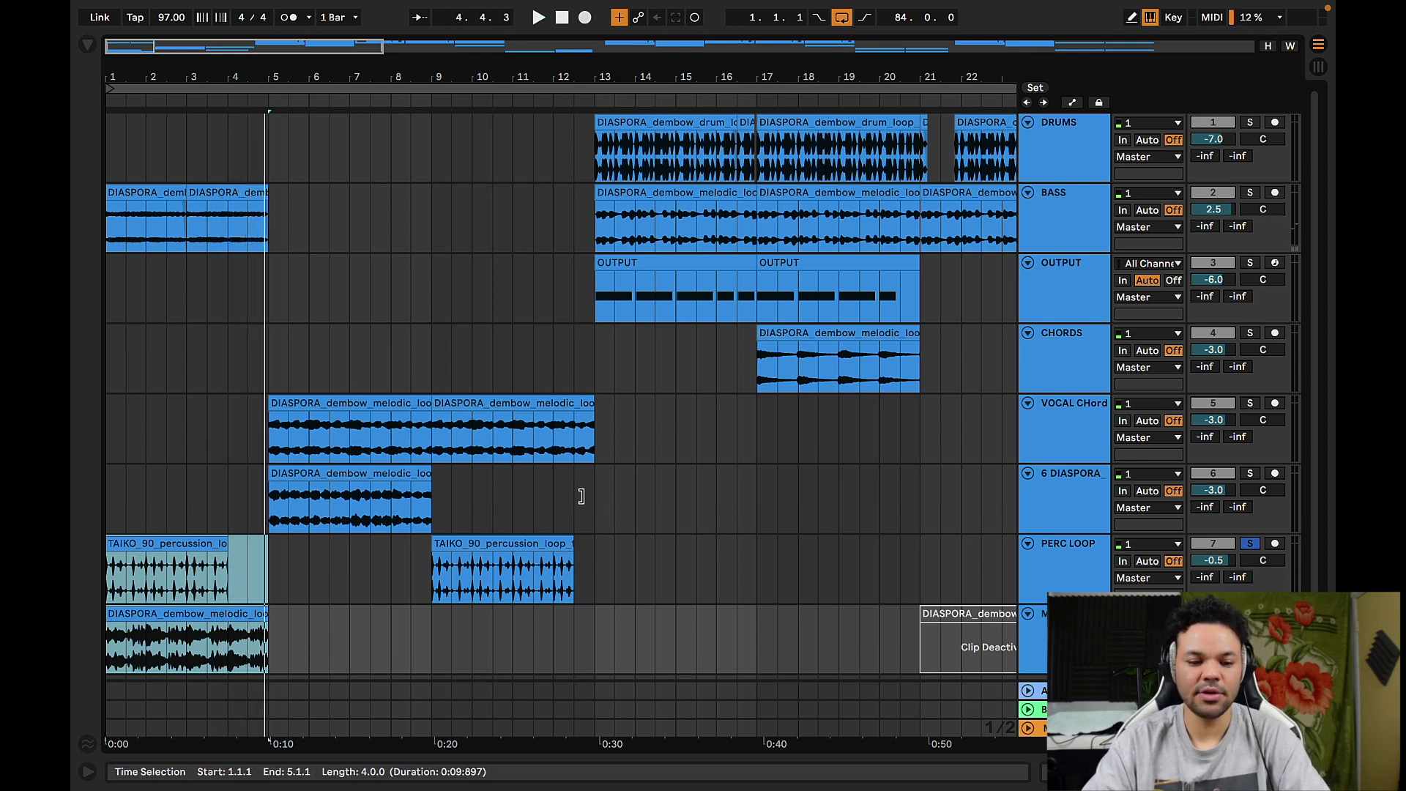
Solo the BASS track and play its first clip from bar 1.
click(132, 194)
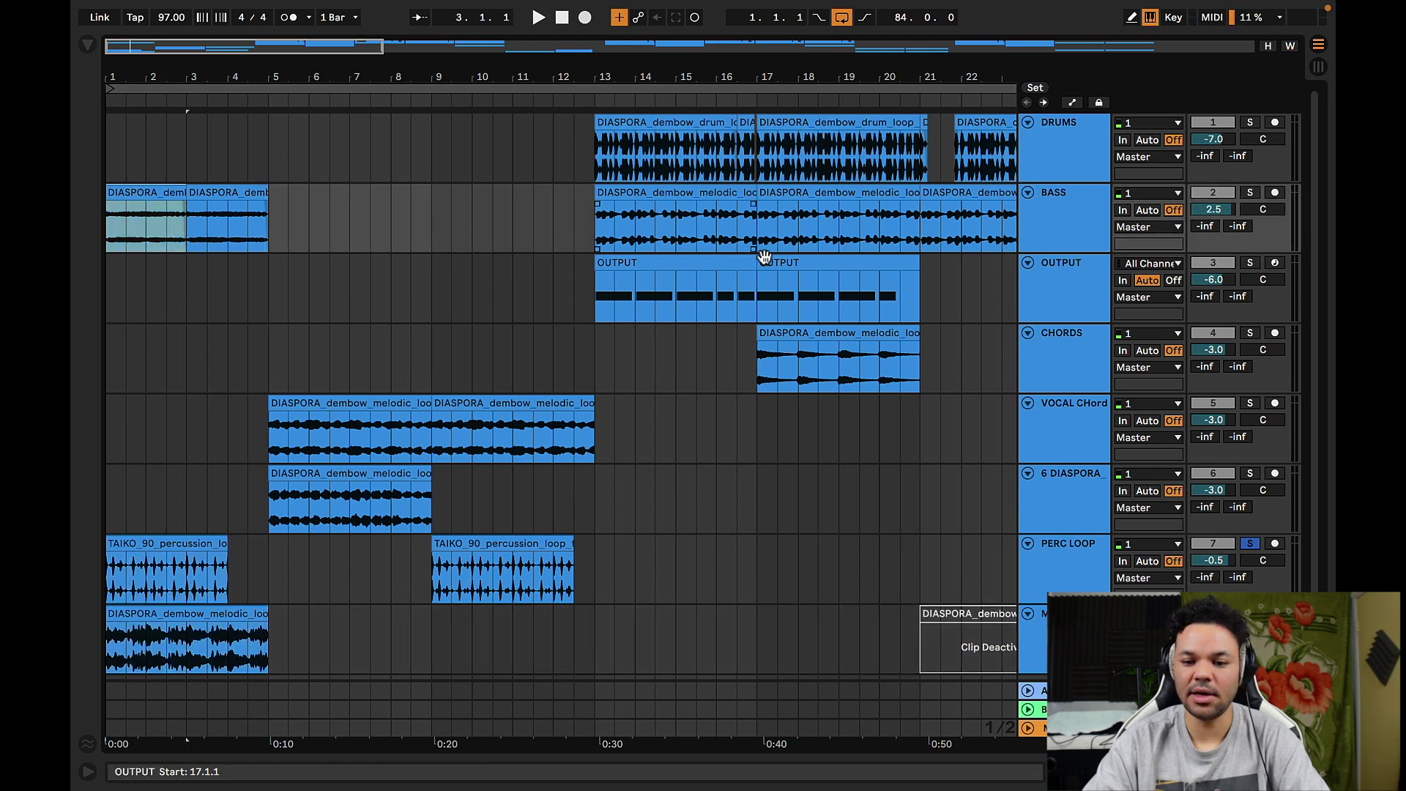
click(1274, 193)
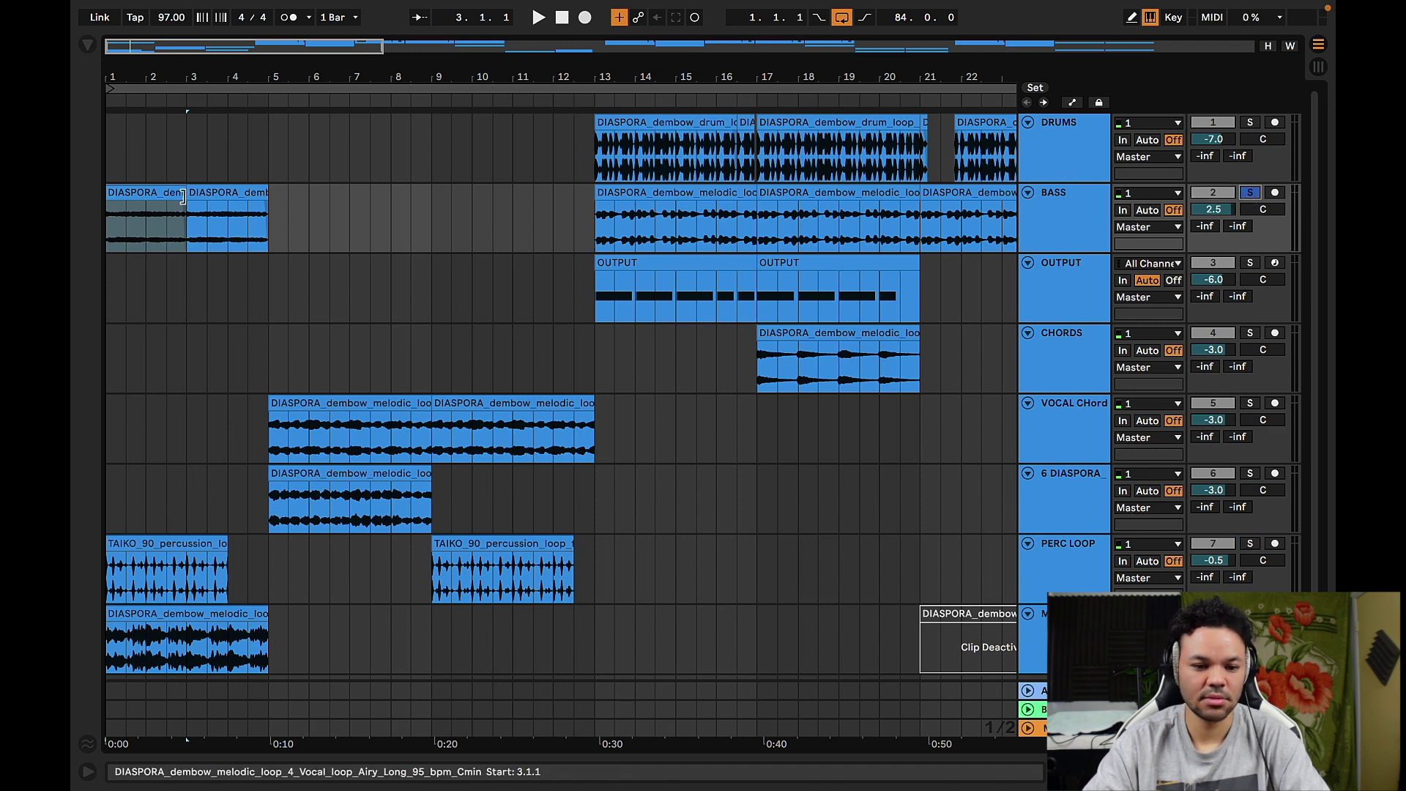
key(space)
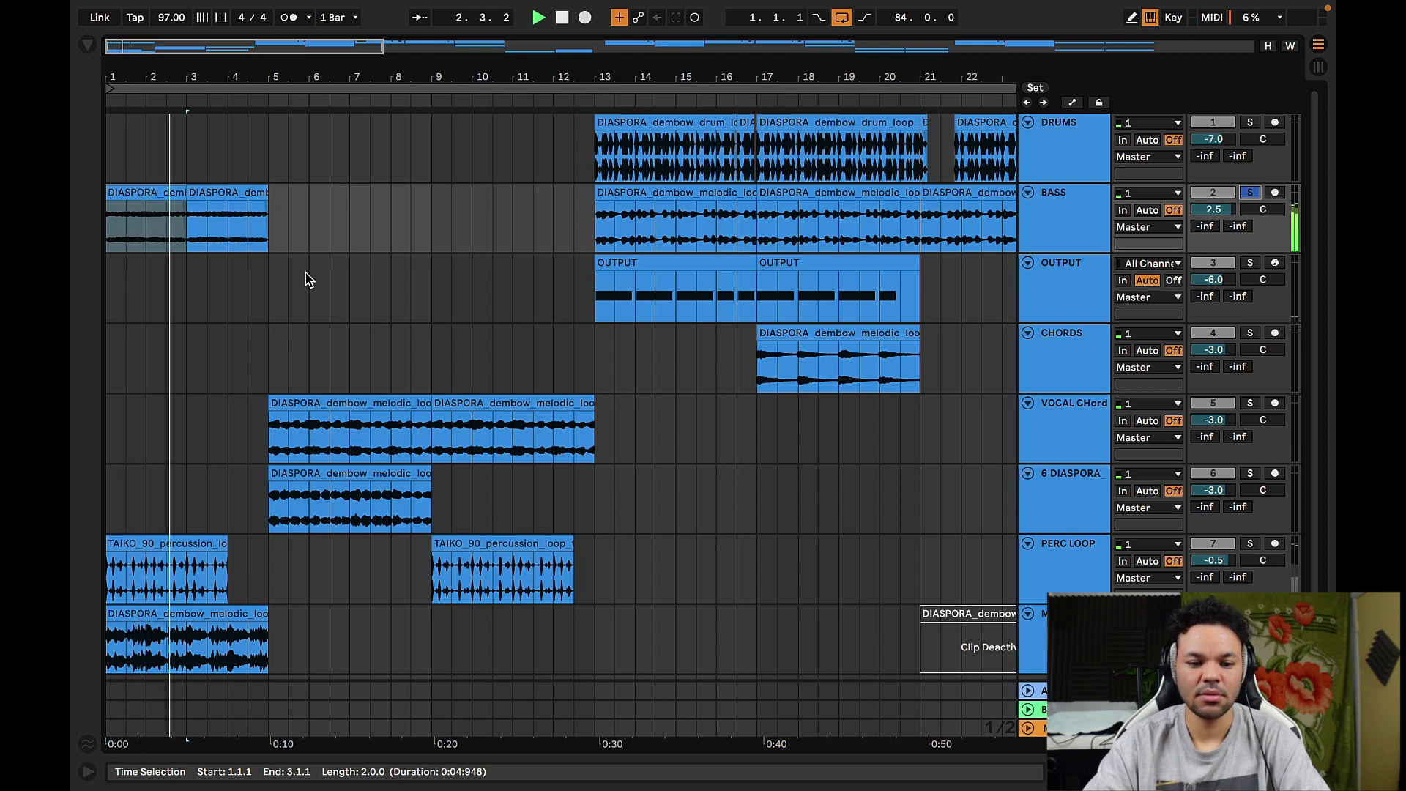
key(space)
click(146, 186)
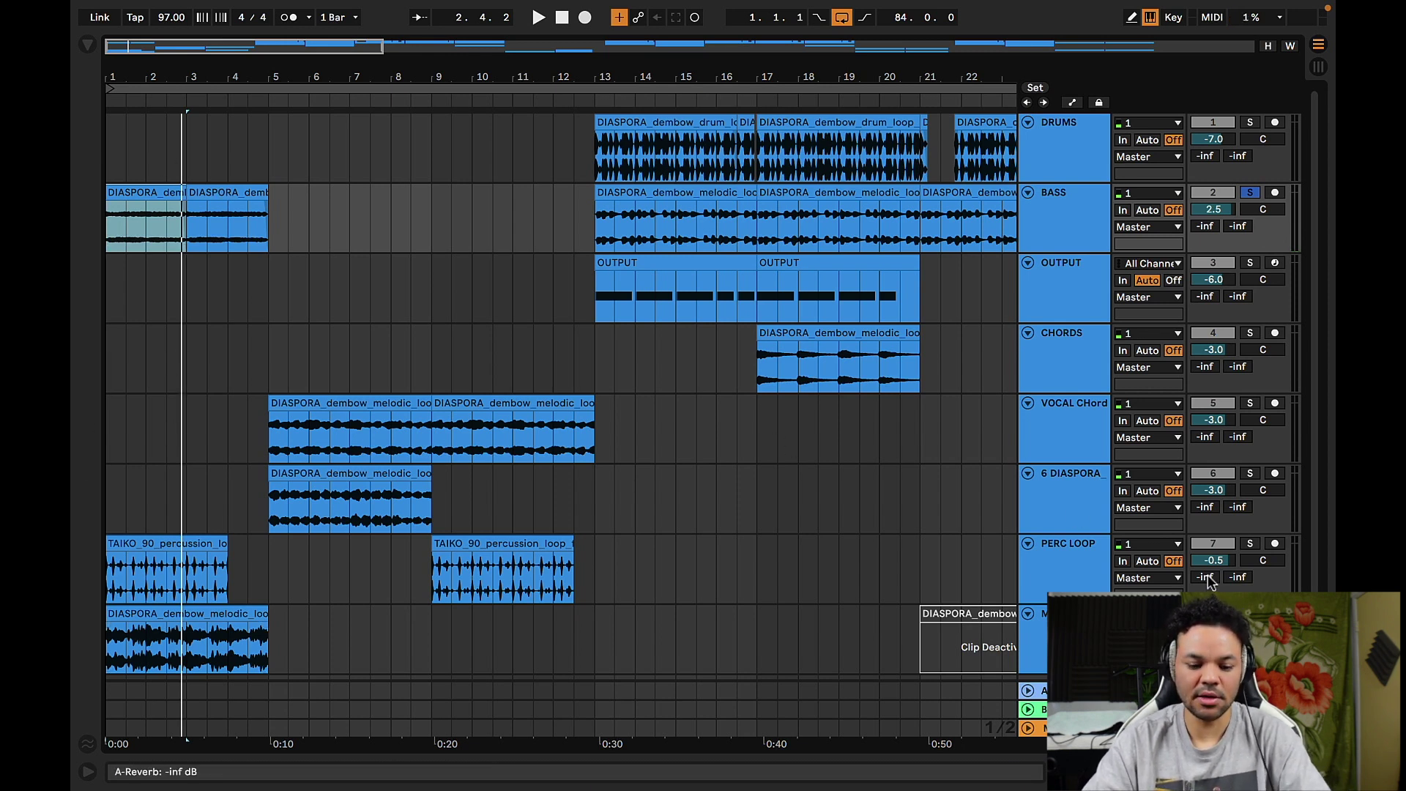
Add PERC LOOP to the soloed BASS track and play both from bar 1.
click(1251, 544)
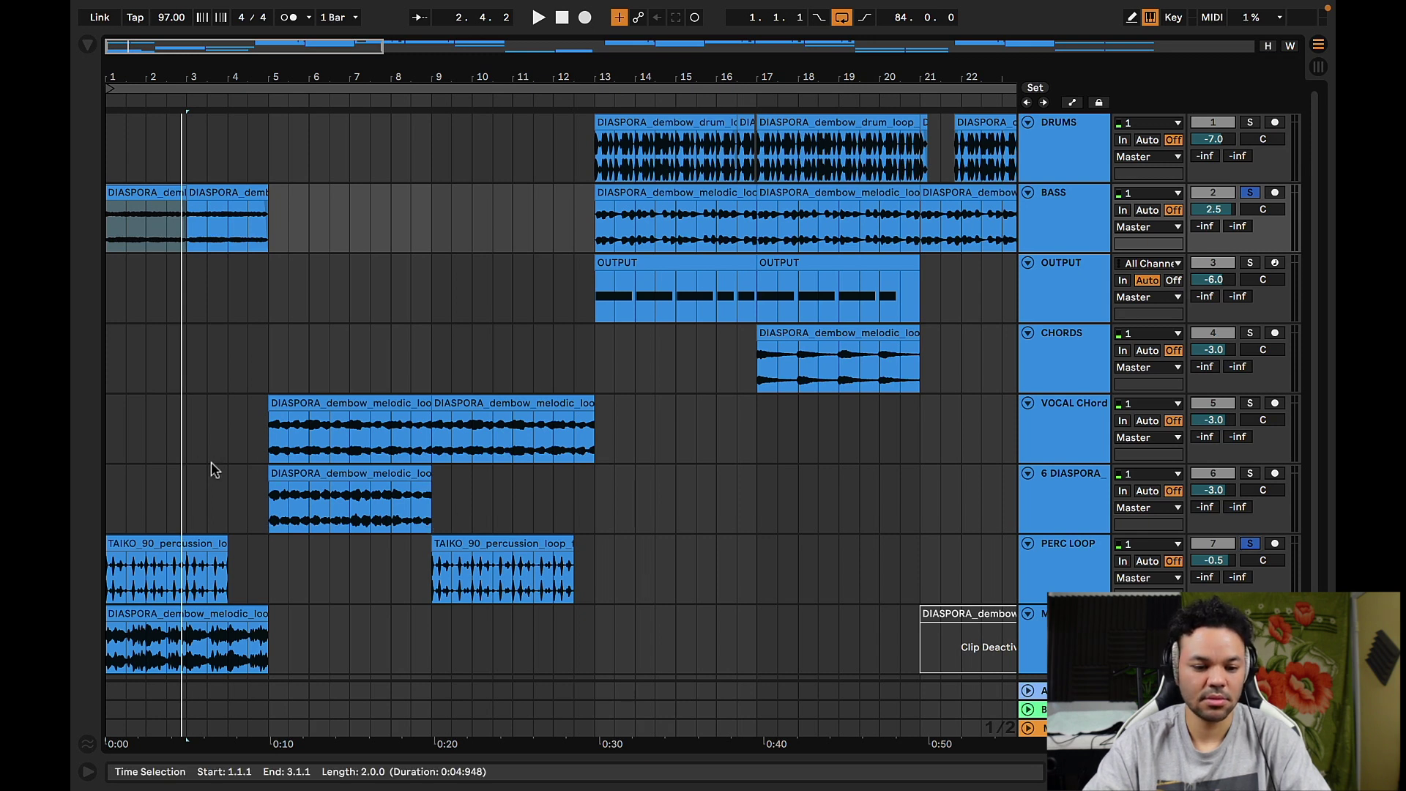
click(122, 542)
key(space)
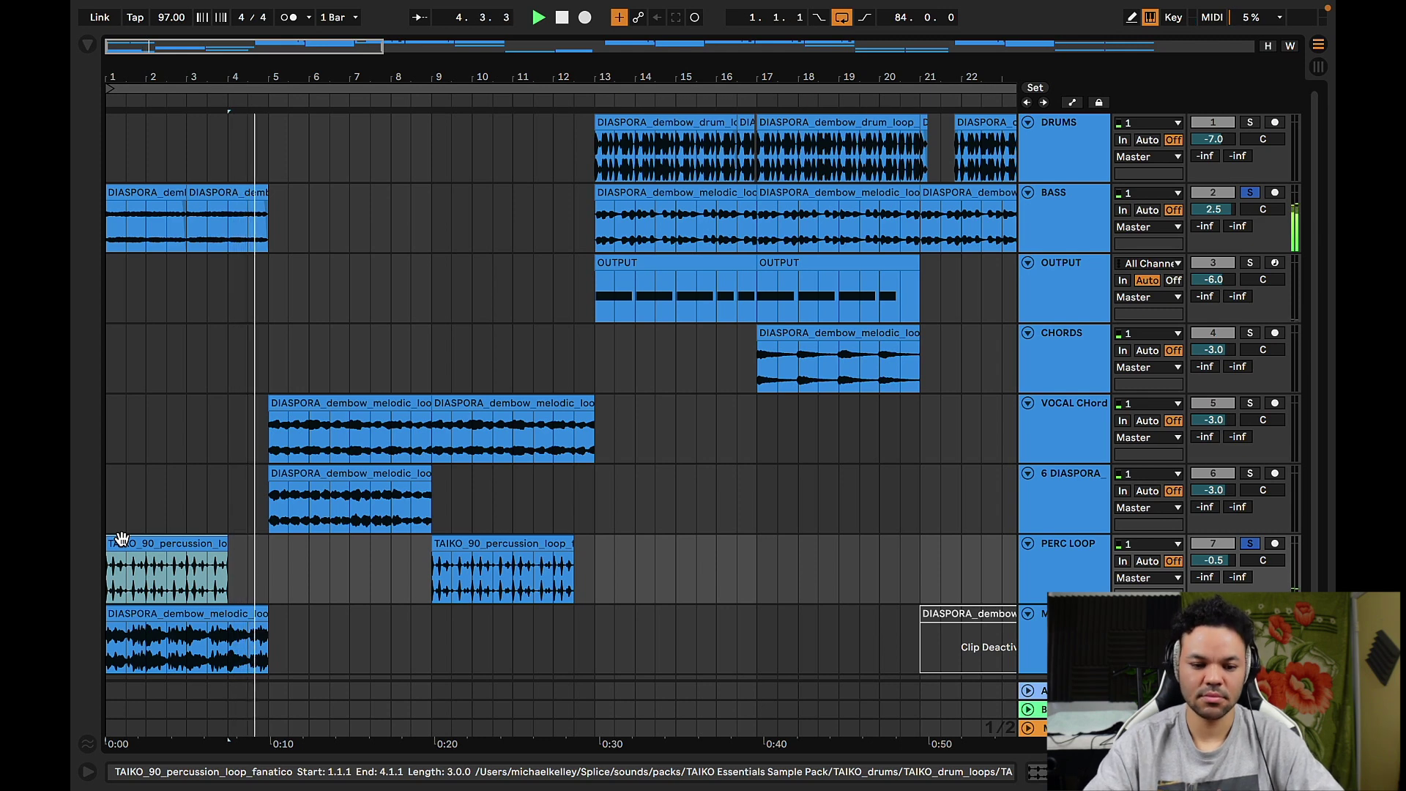
key(space)
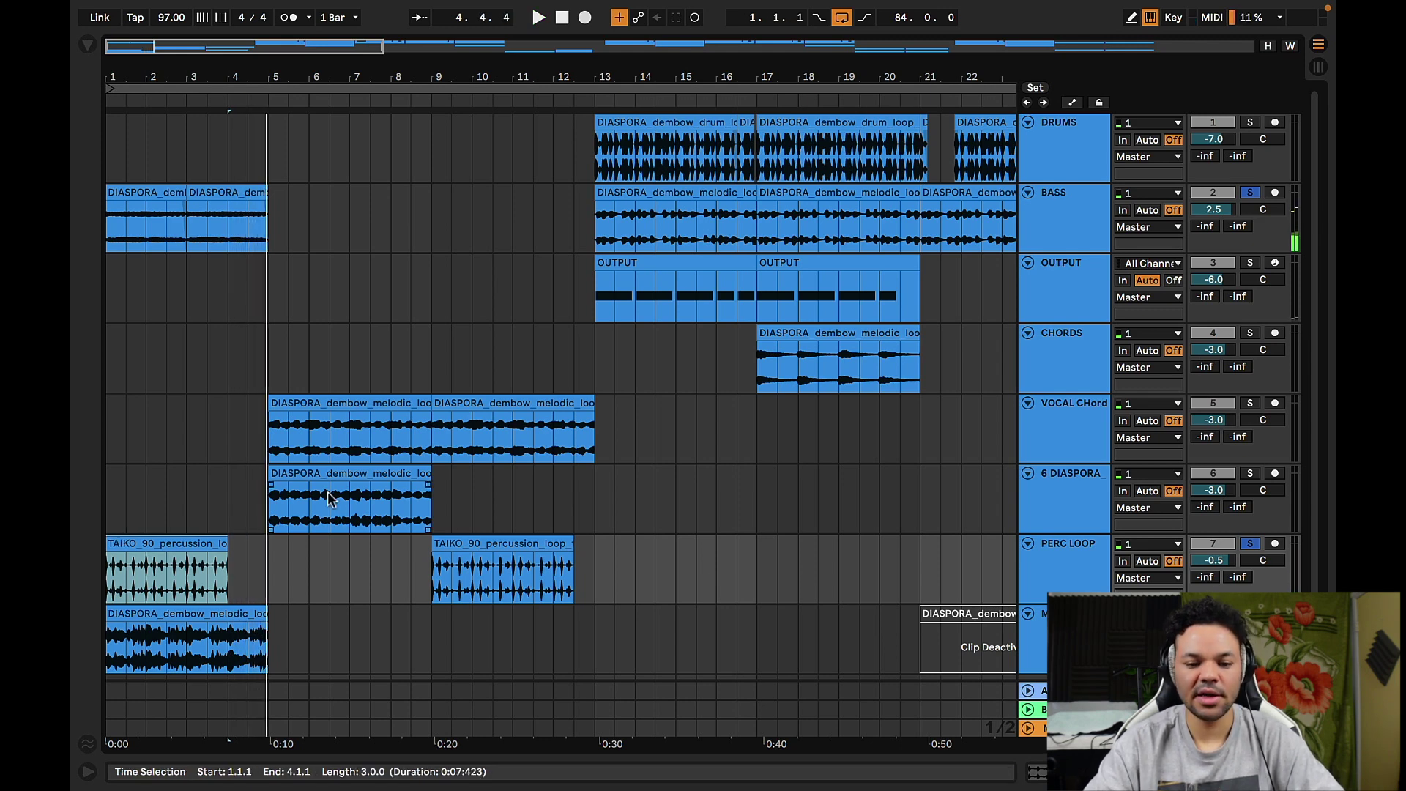
Solo the VOCAL CHord track and play its first clip from bar 5.
click(336, 402)
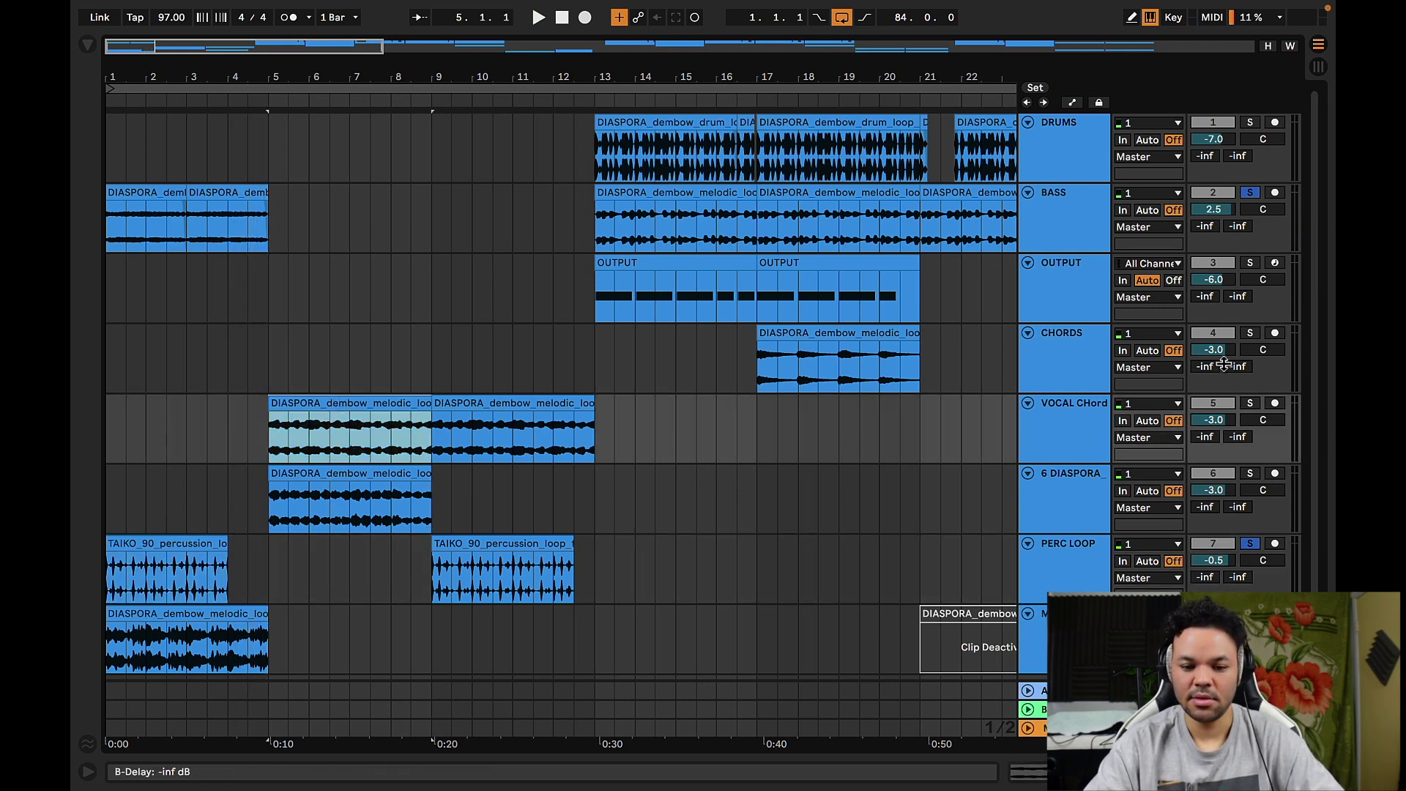
click(1251, 404)
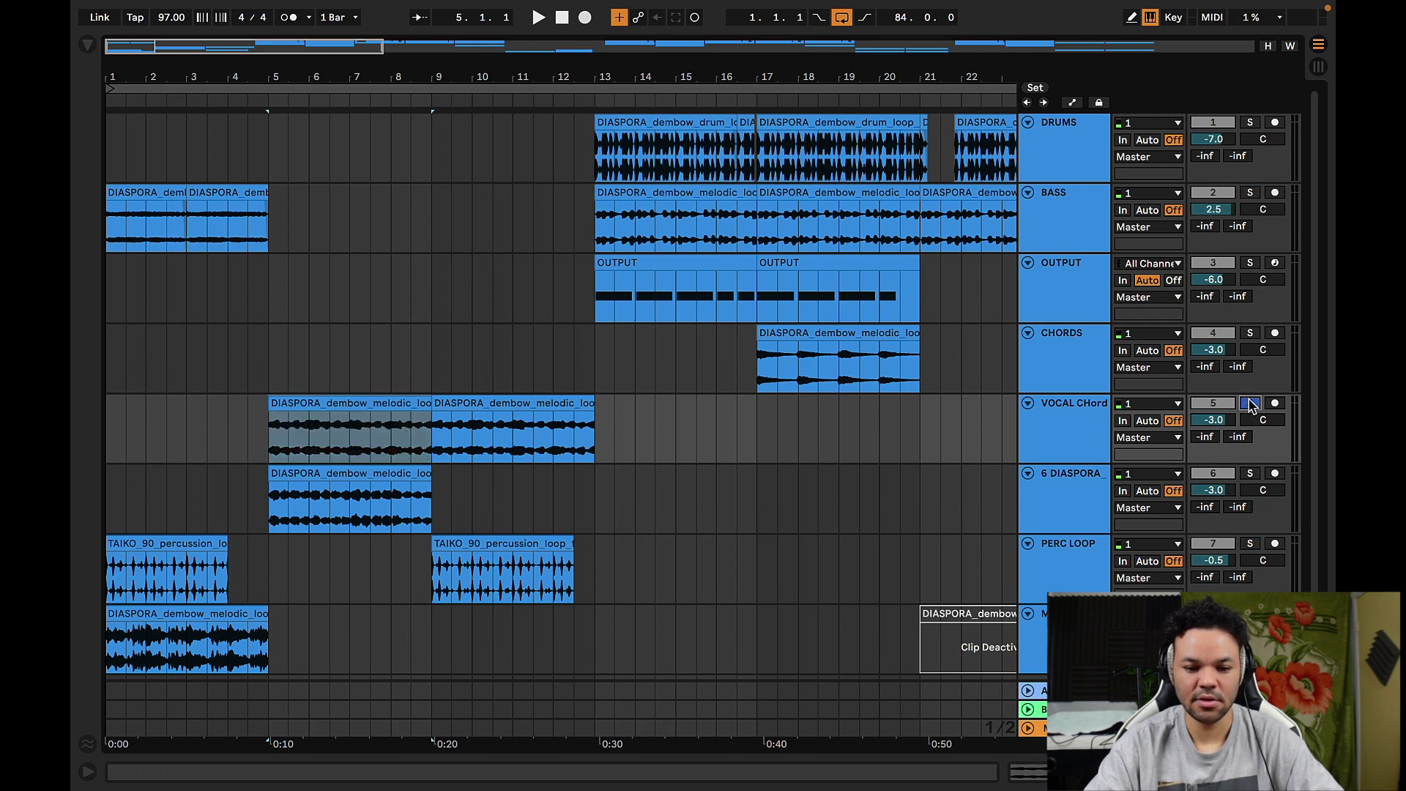
click(314, 402)
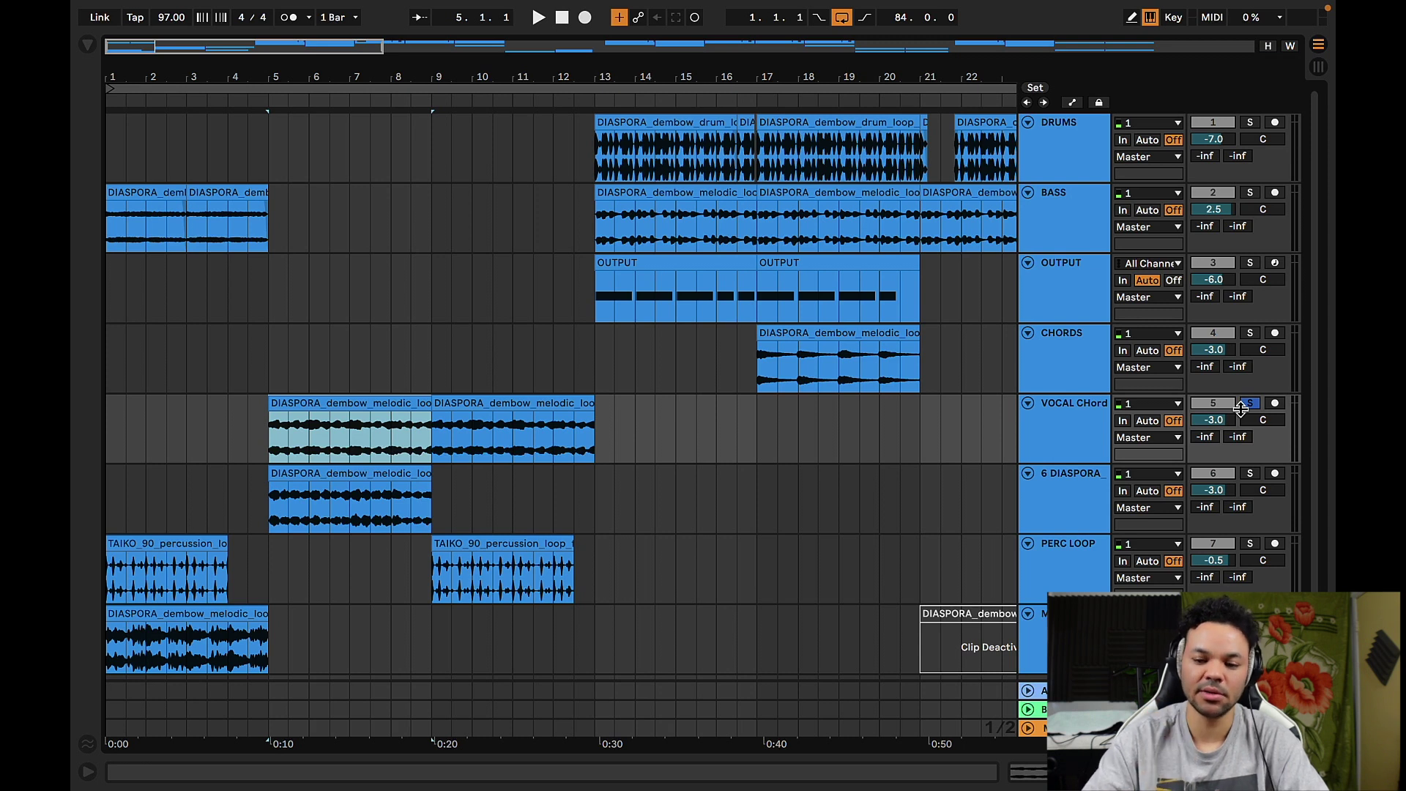
key(space)
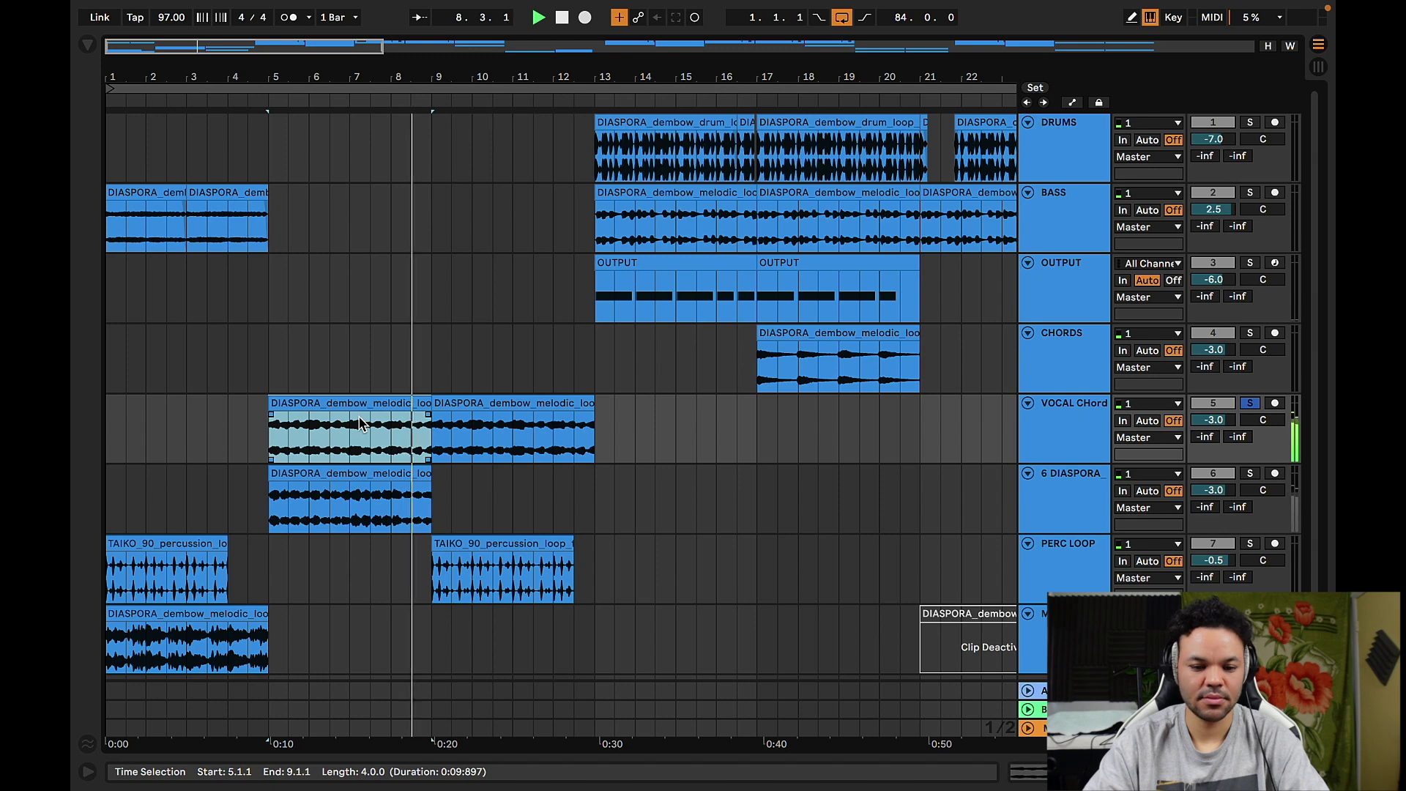
key(space)
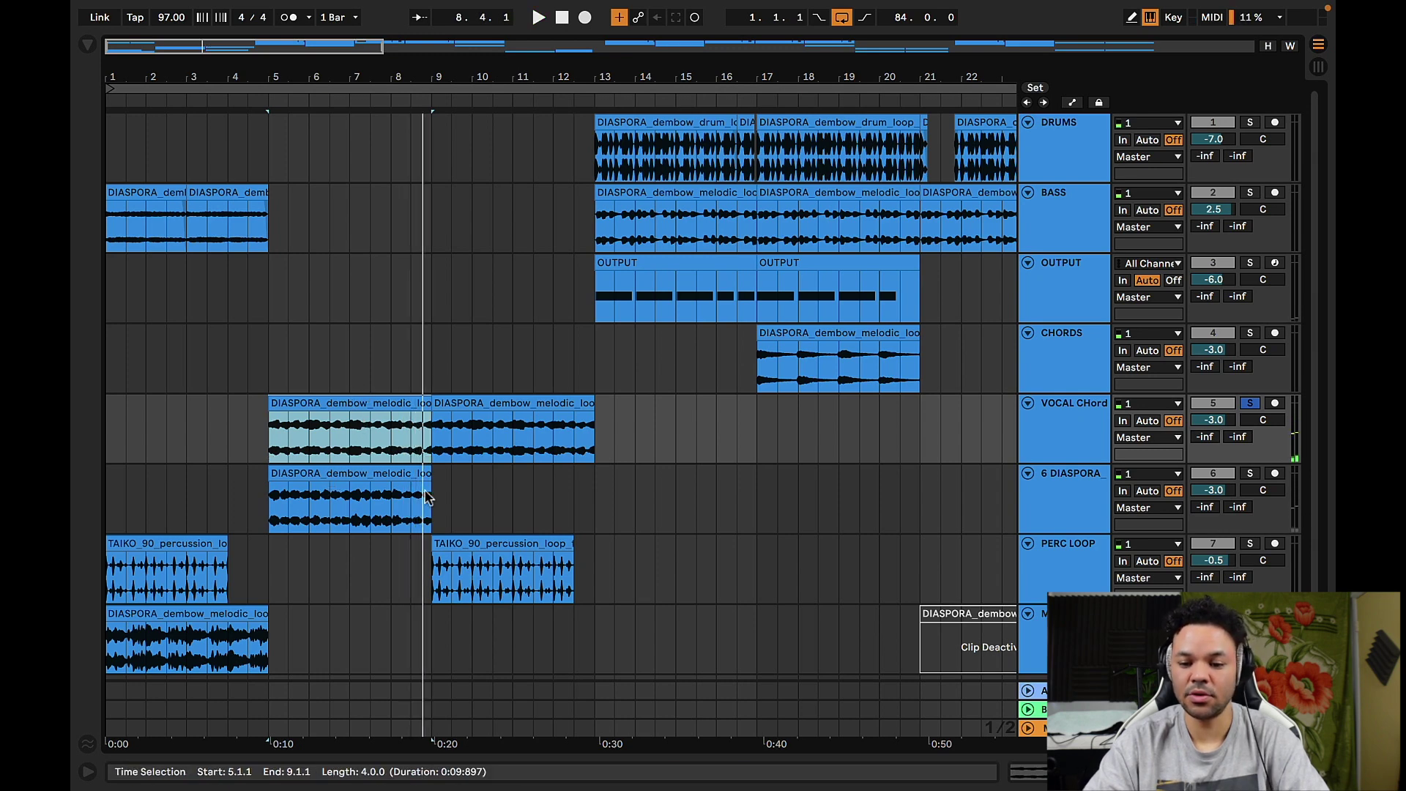
Add the 6 DIASPORA track to the solo and play it with VOCAL CHord from bar 5.
click(1250, 474)
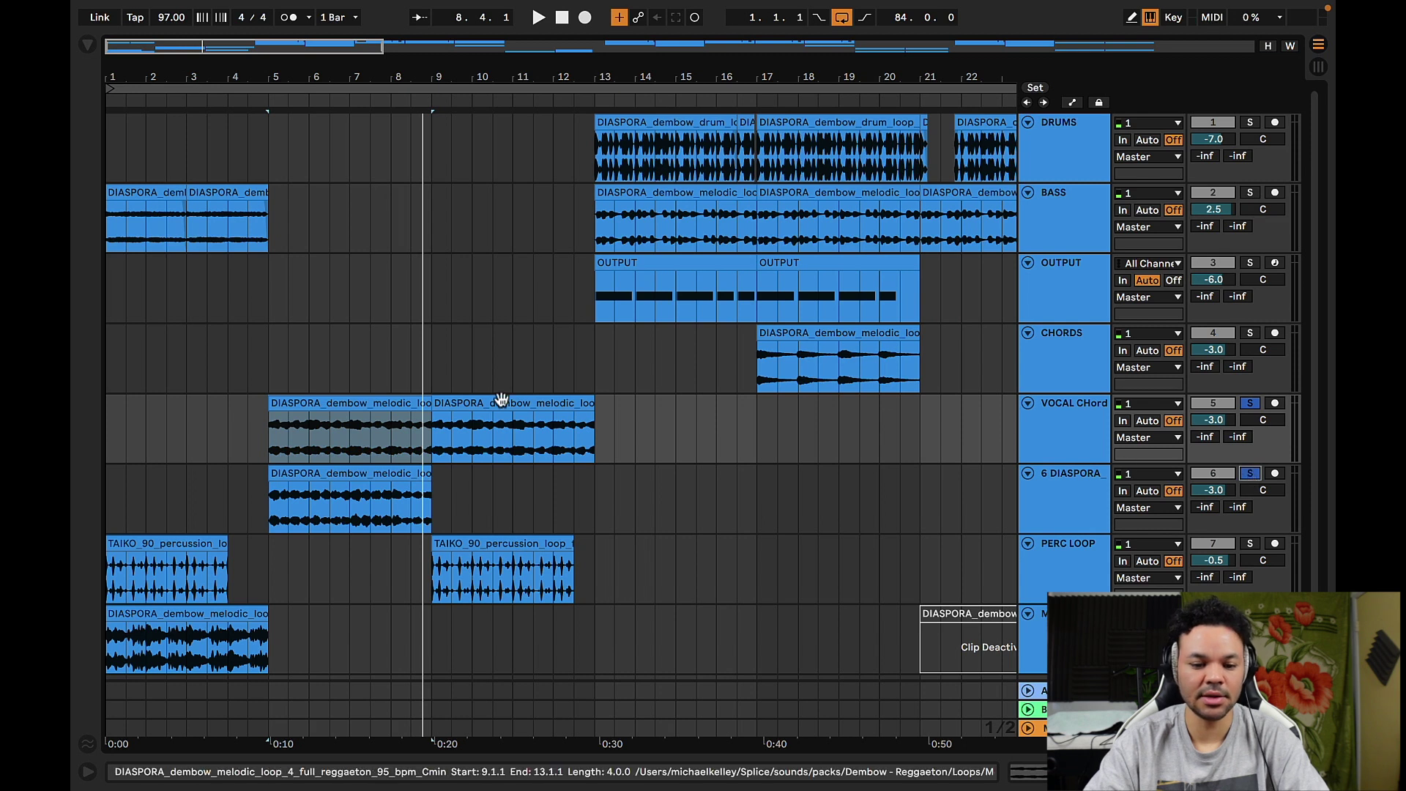
click(291, 401)
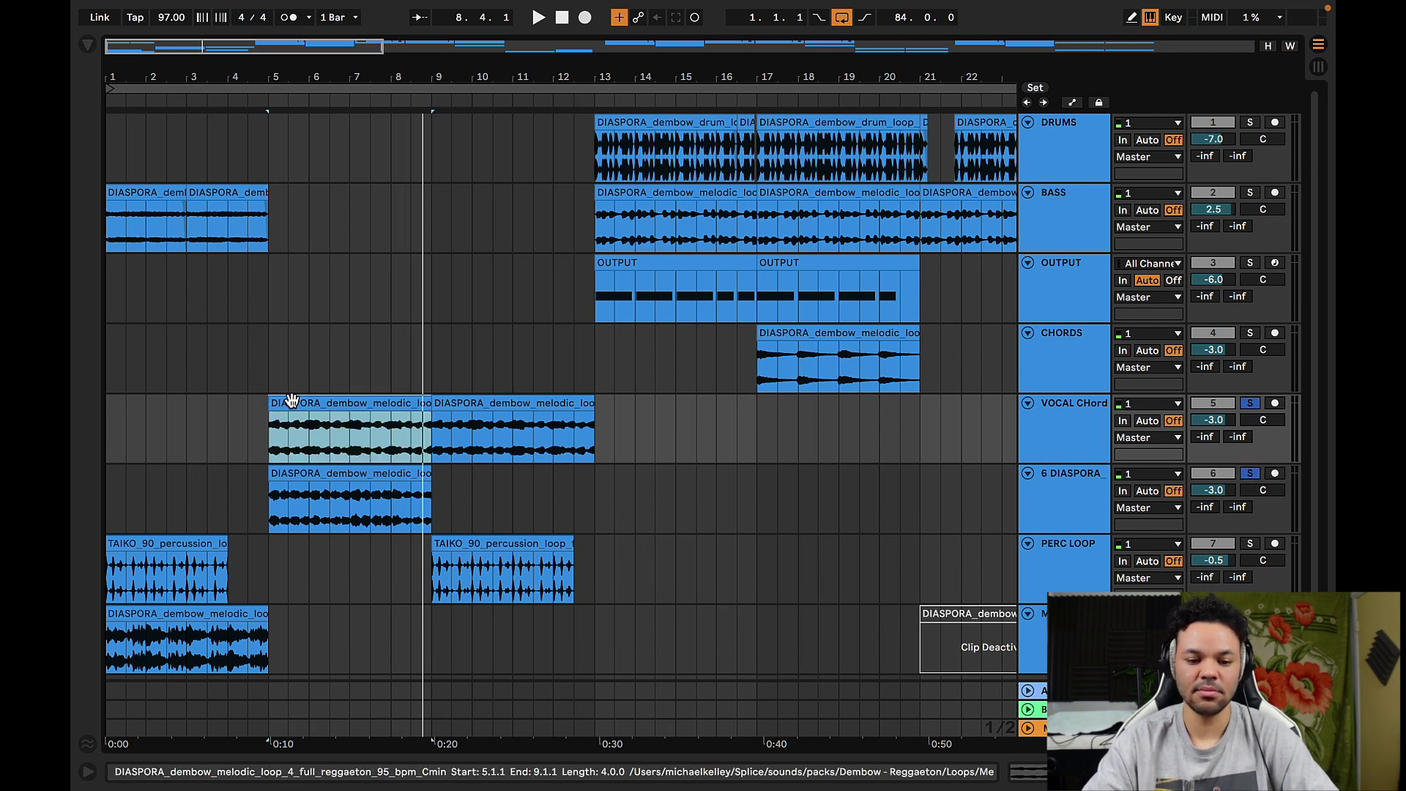
key(space)
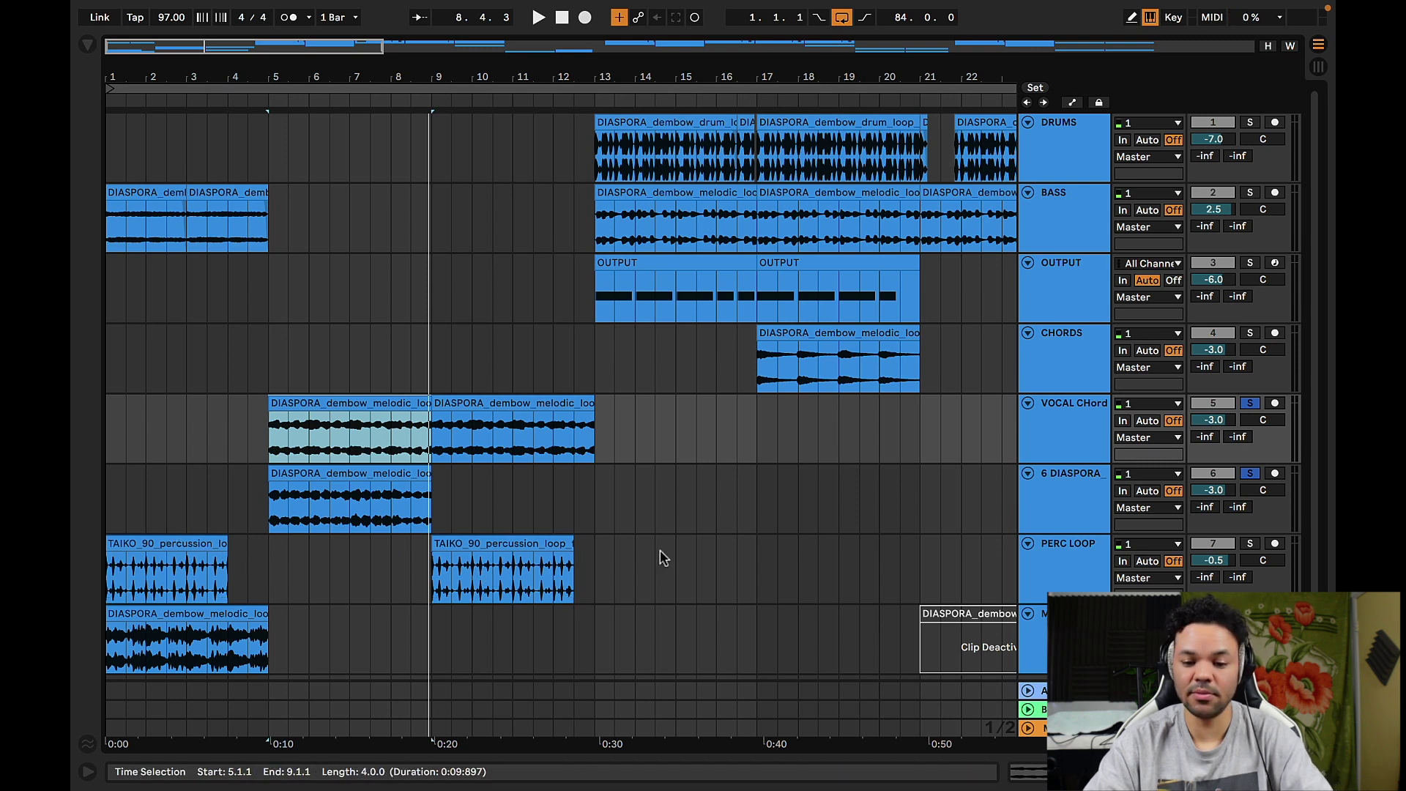
Add PERC LOOP to the soloed tracks and play the second VOCAL CHord clip from bar 9.
click(1252, 545)
click(548, 401)
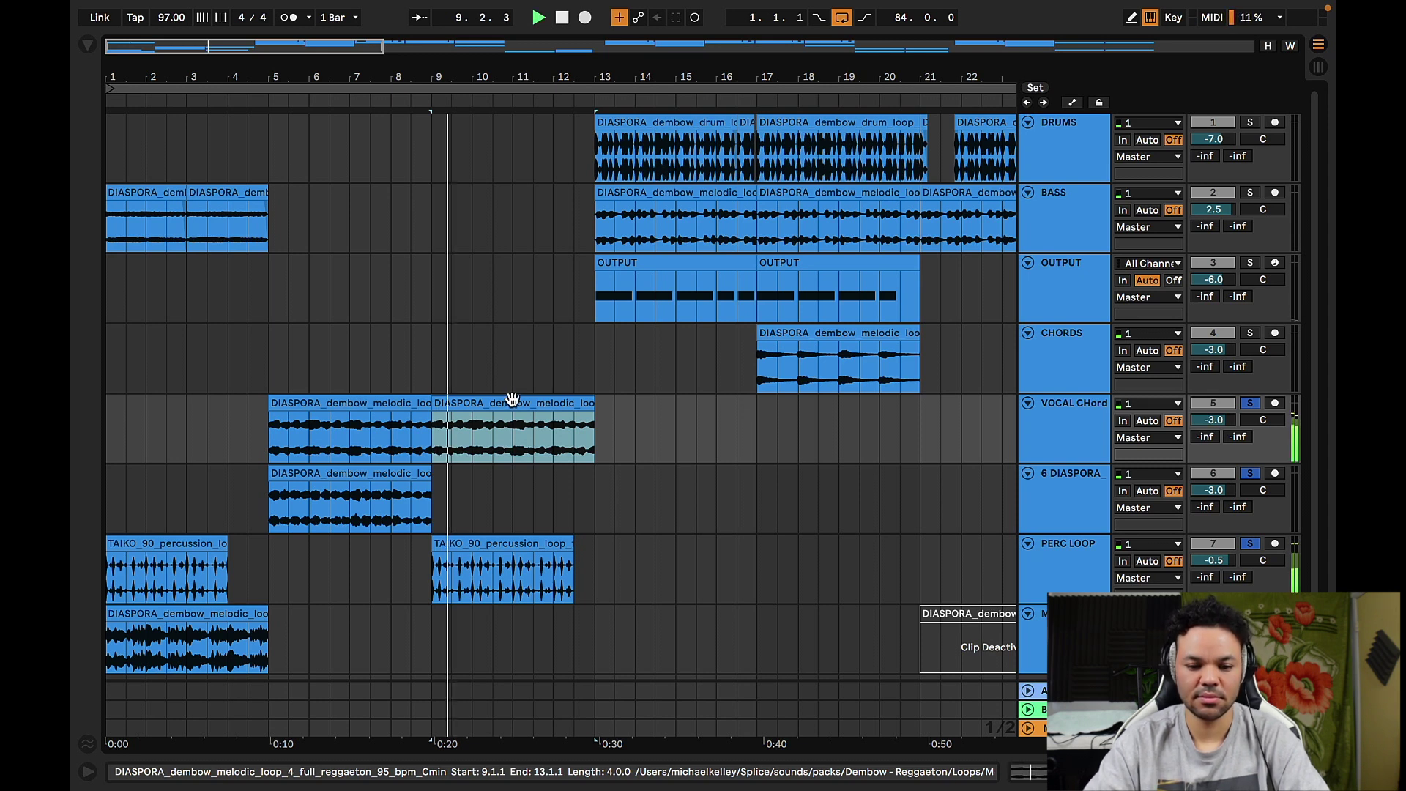
scroll(542, 529, right, 3)
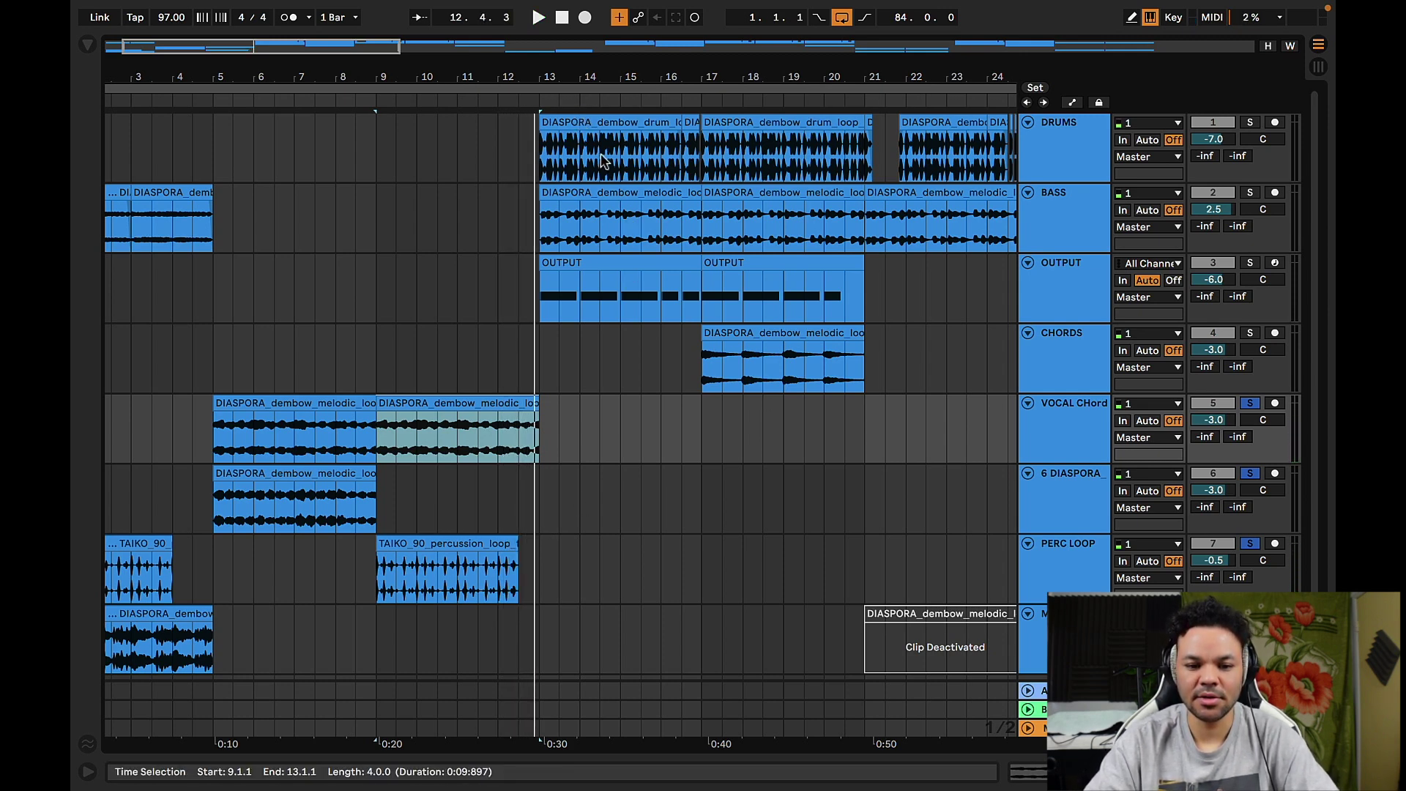
Solo the DRUMS track and play its first drum loop from bar 13.
click(594, 122)
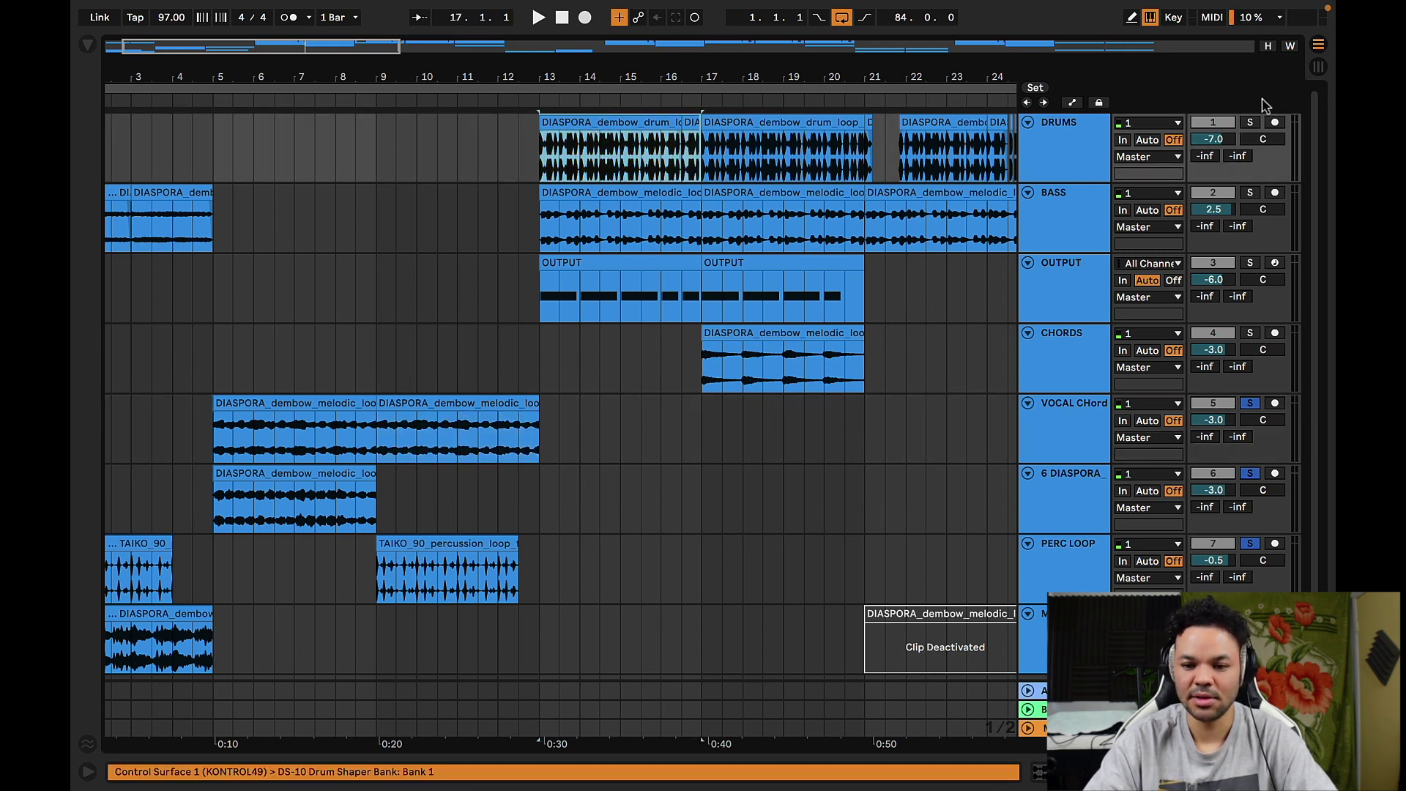
click(1251, 123)
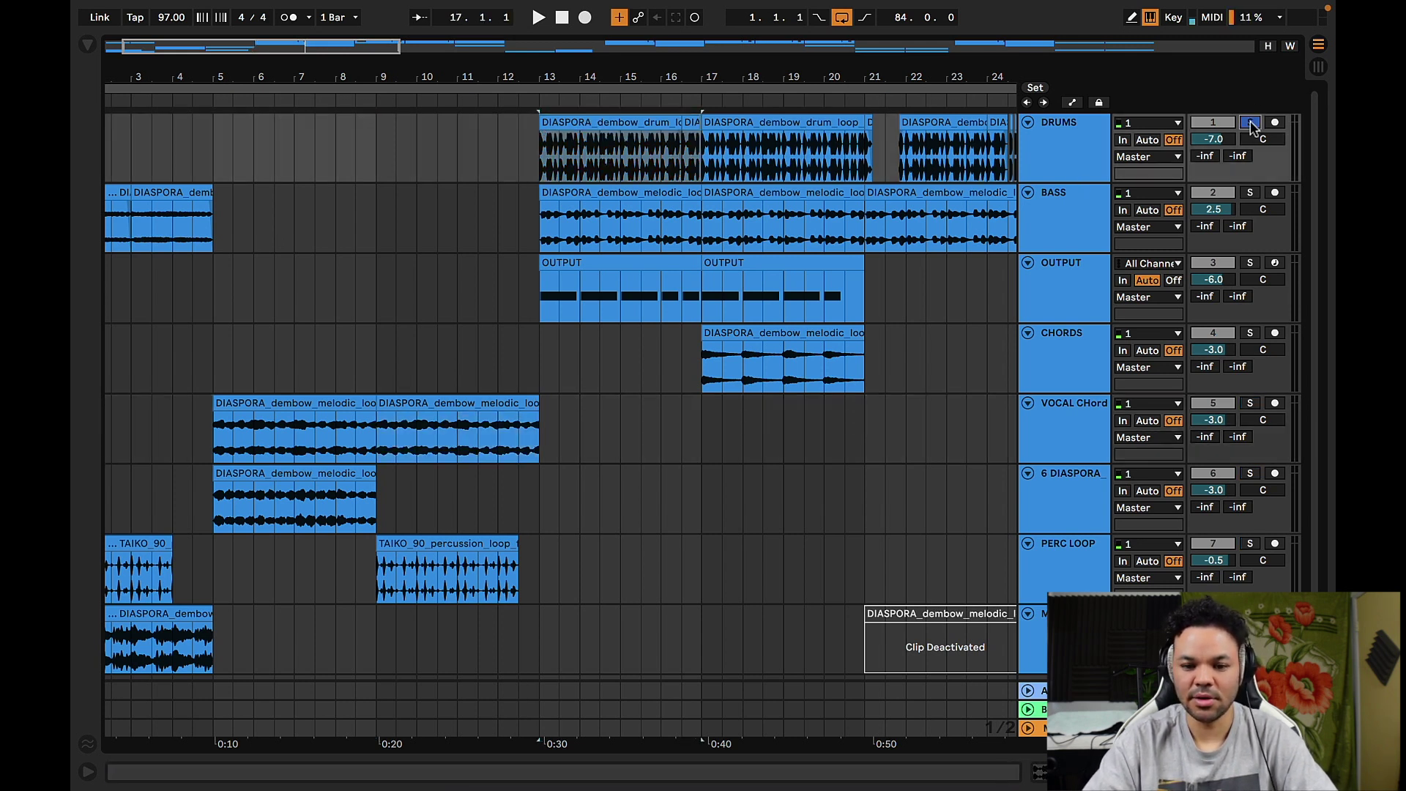
click(579, 120)
key(space)
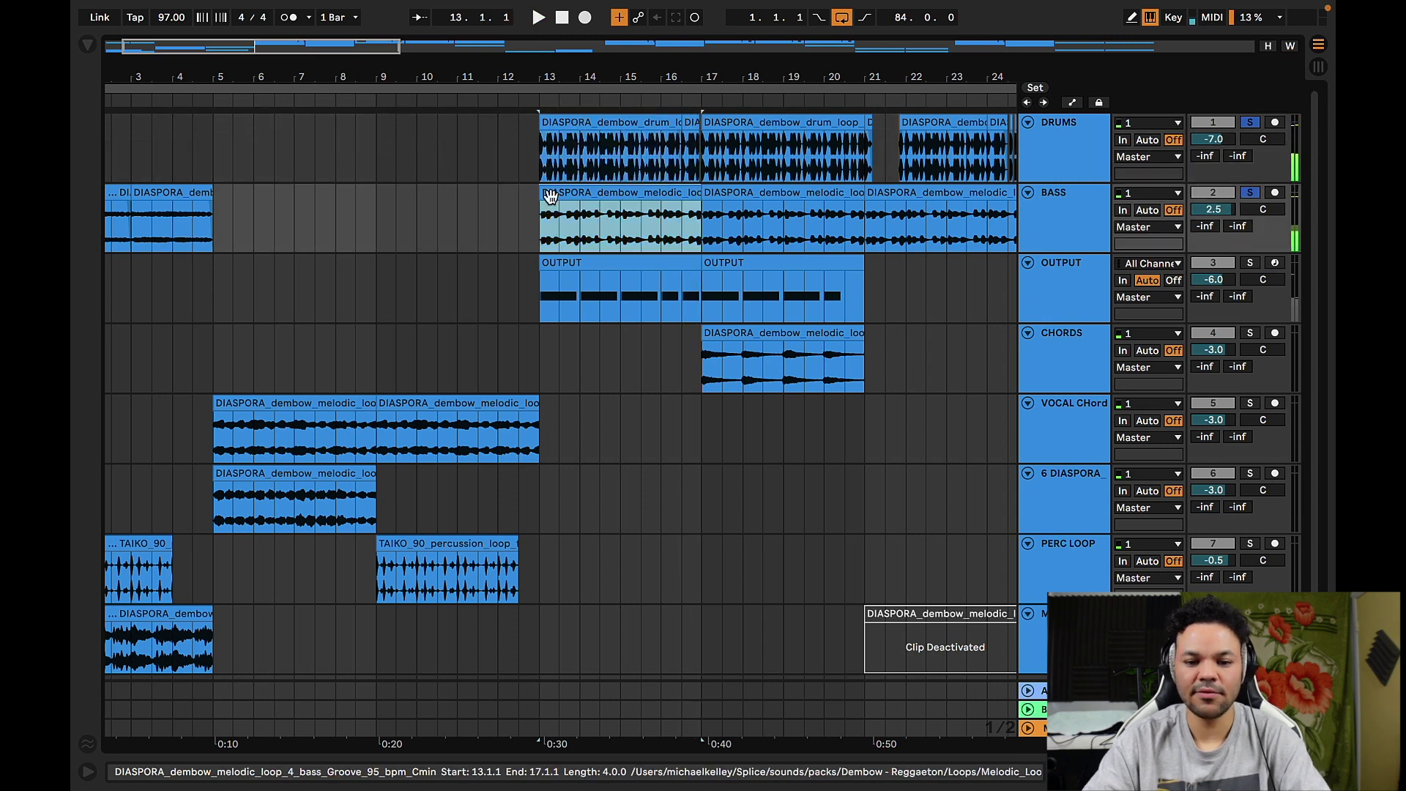
Play the DRUMS and BASS clips together from bar 13 to 17.
key(shift+Up)
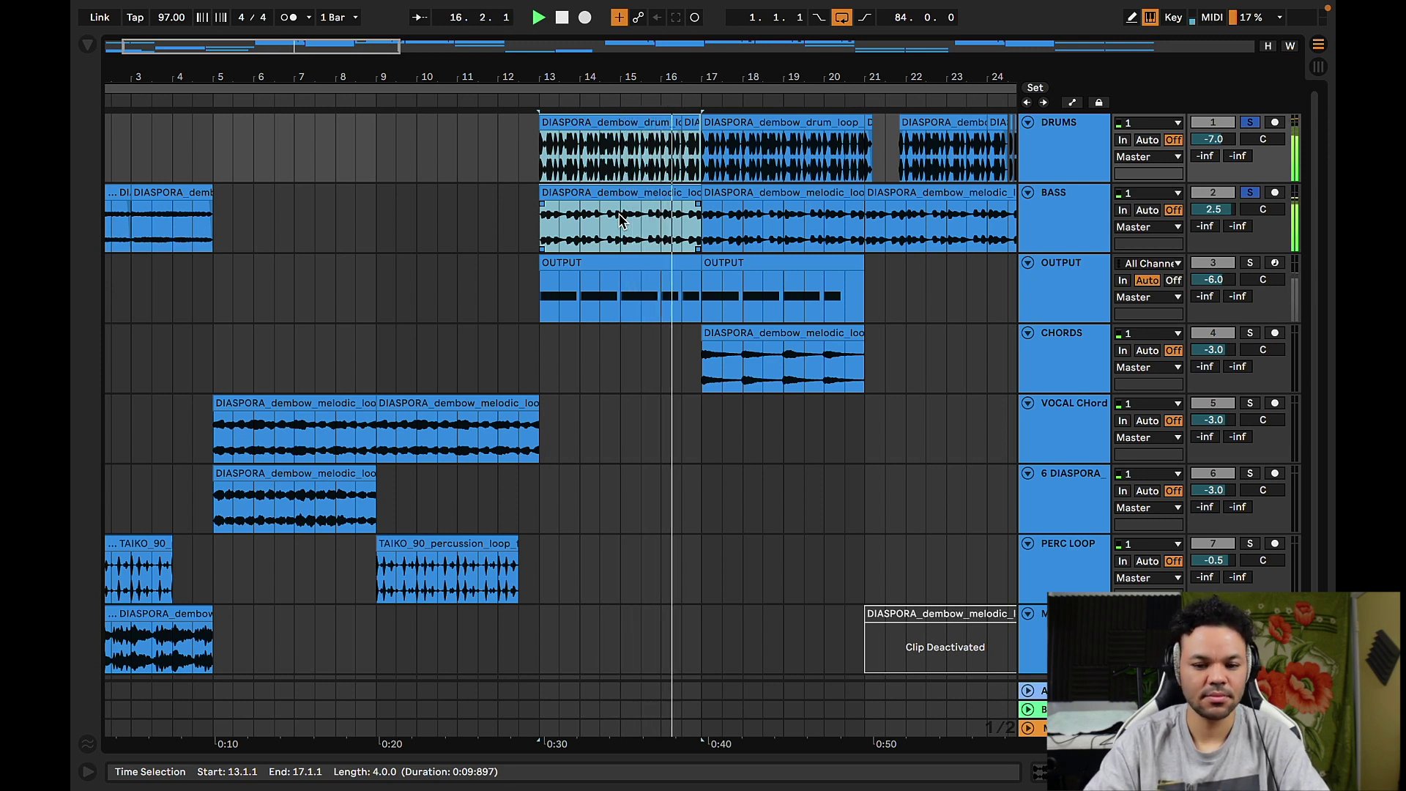
key(space)
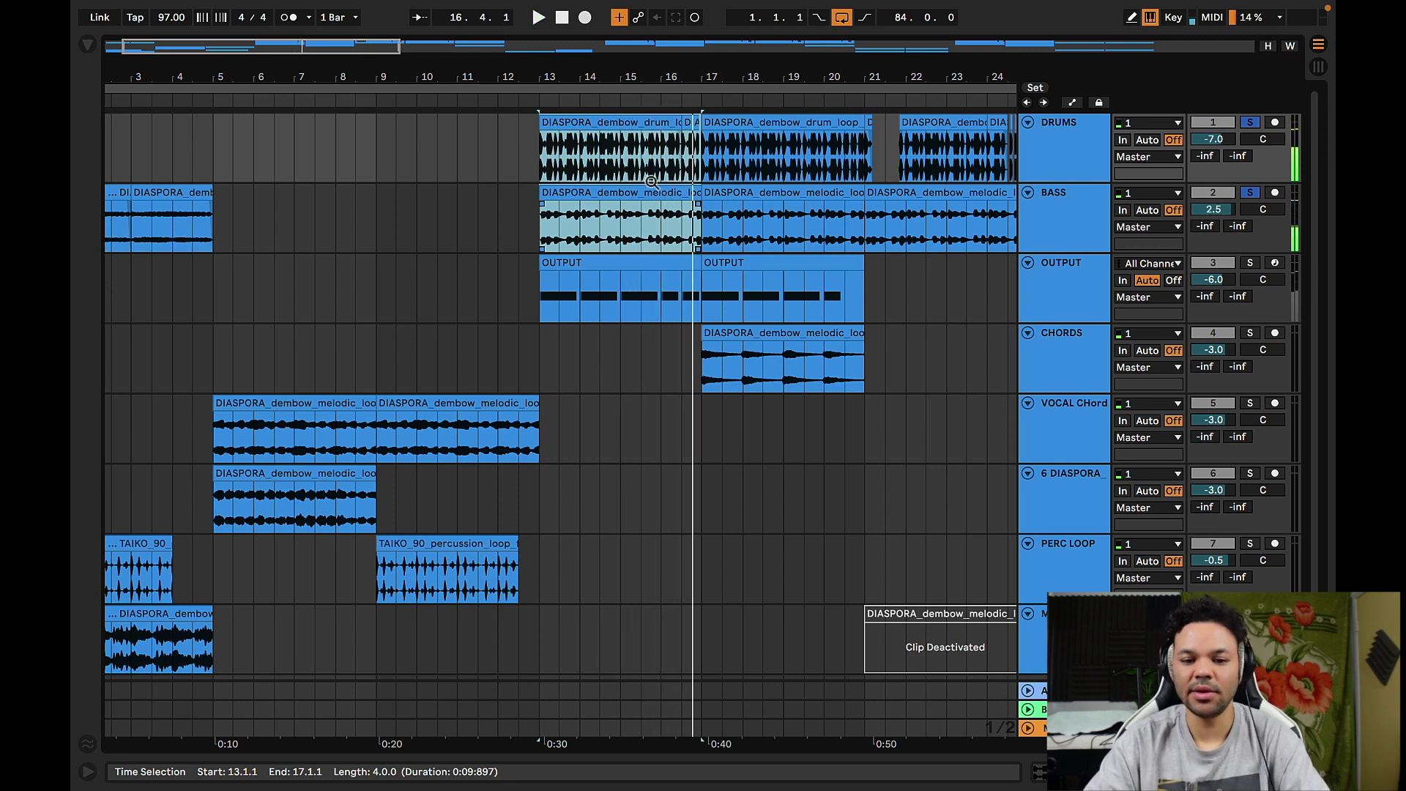
click(693, 118)
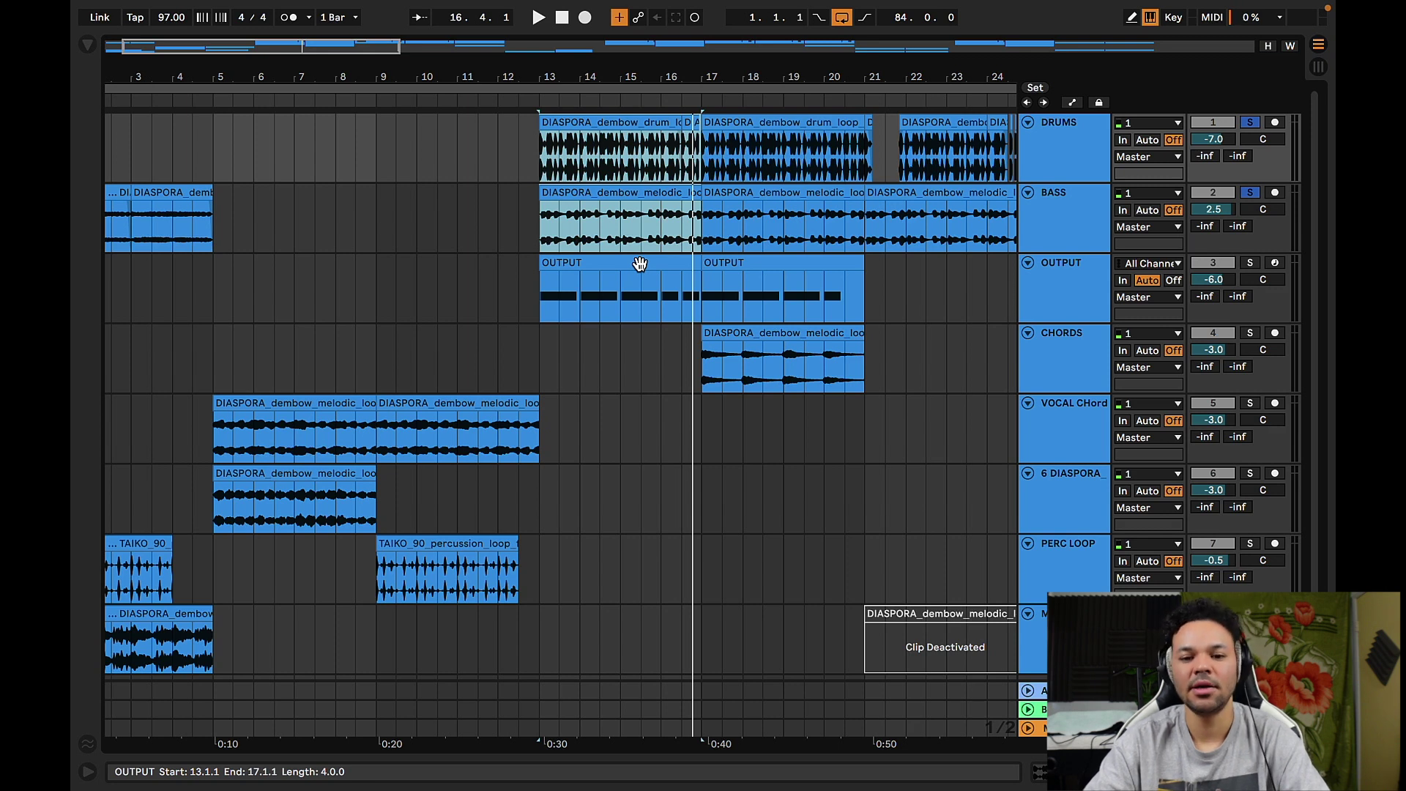
Audition a sample from the Leave Me Anyway kit in the OUTPUT track's Arcade instrument and close the plug-in window.
click(615, 125)
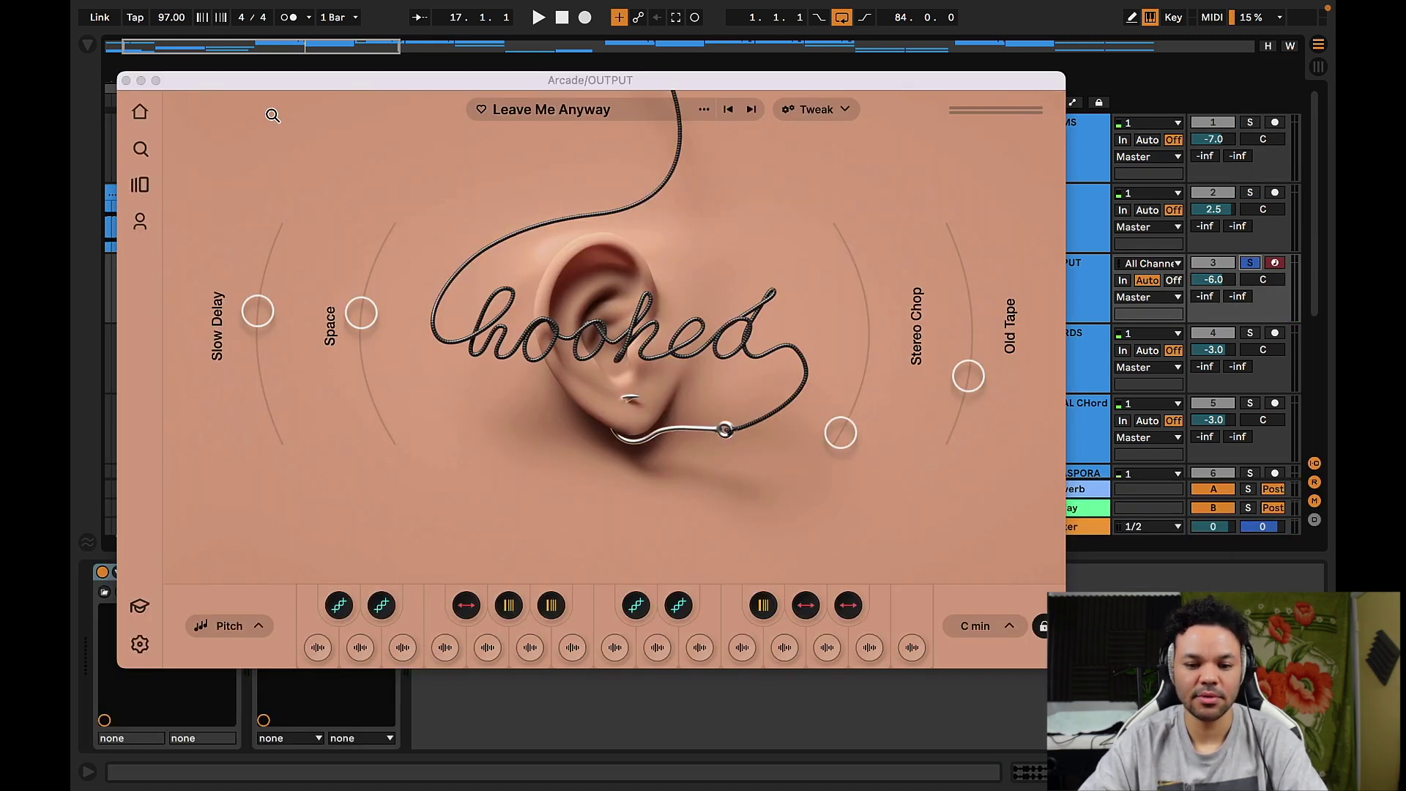
key(f)
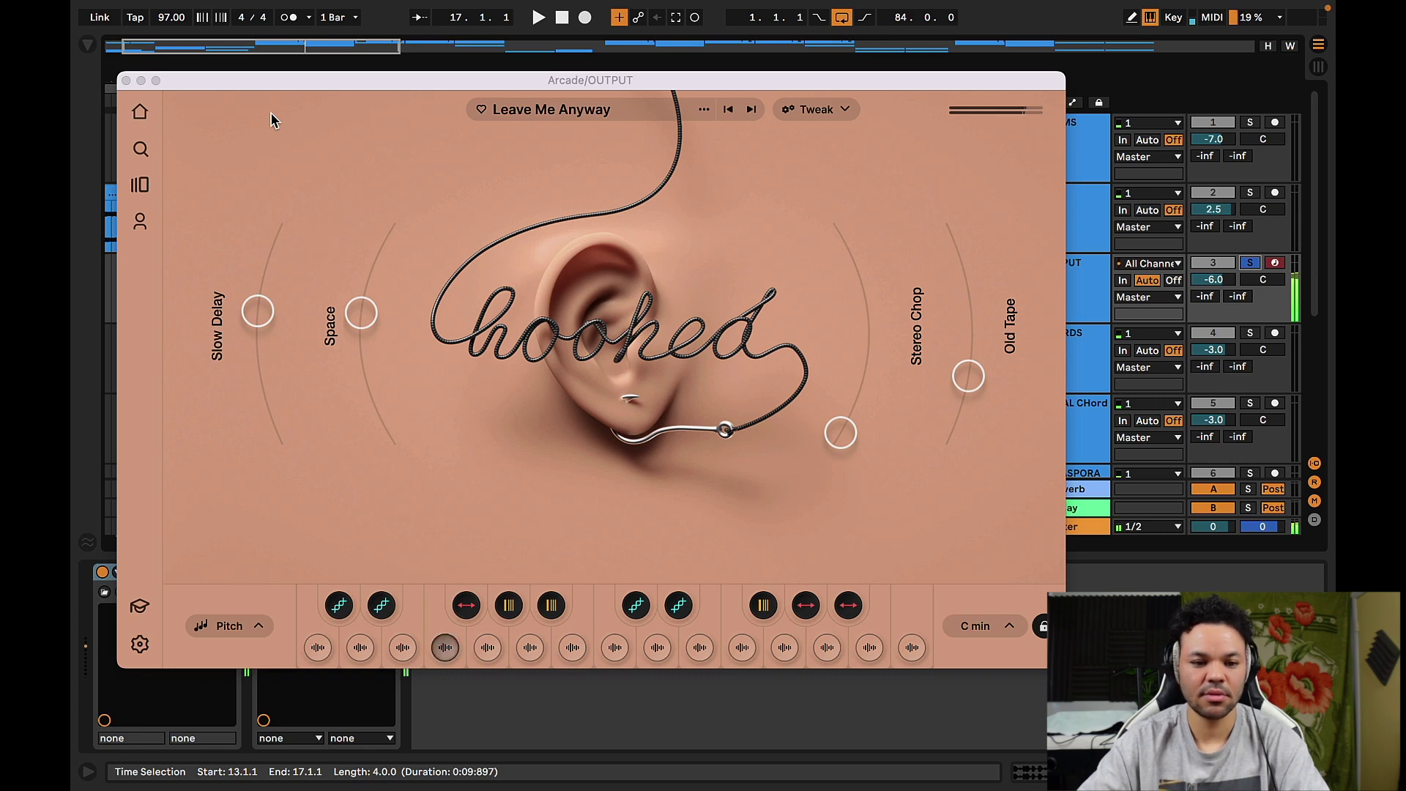
click(126, 81)
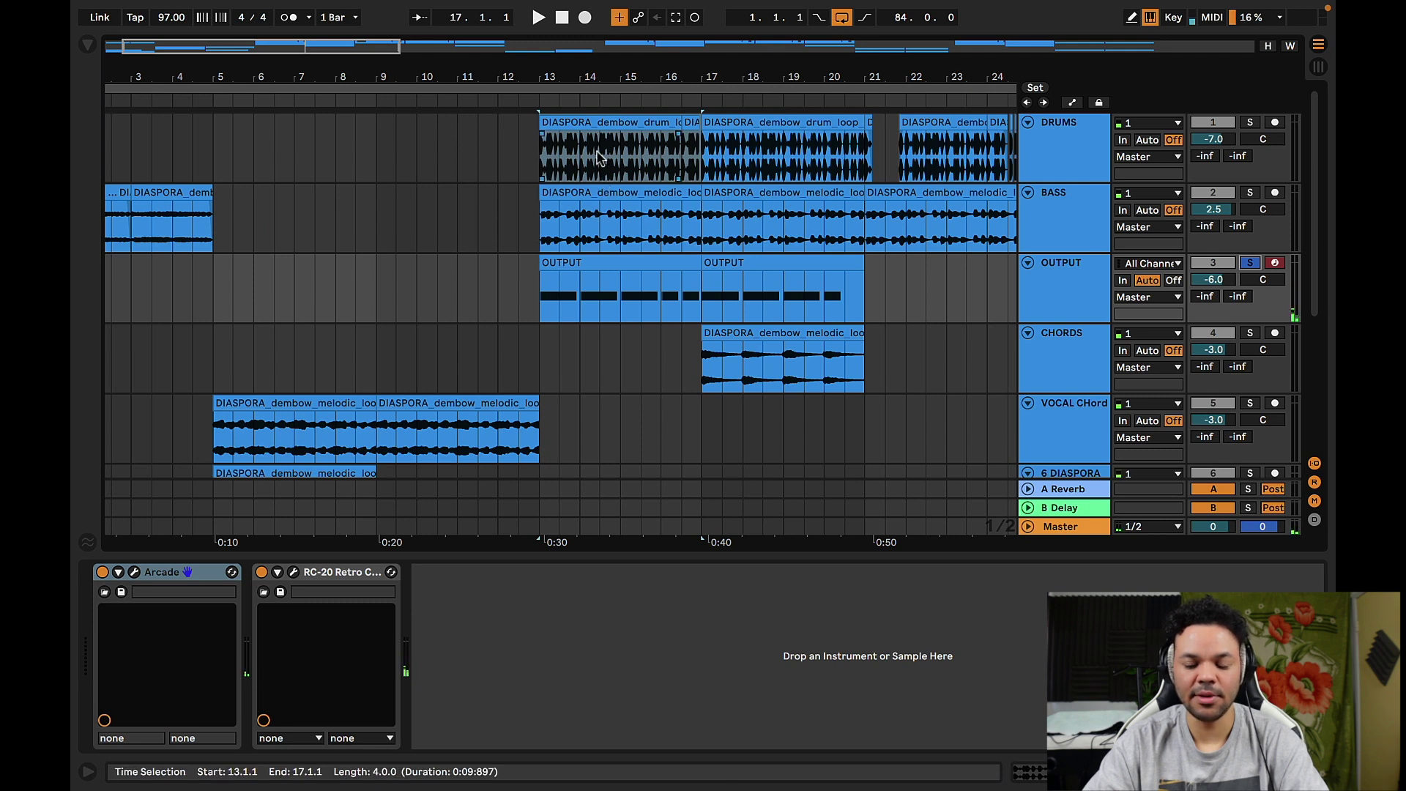
Examine the MIDI notes of the OUTPUT clip at bar 13 and return to the track's devices.
click(587, 268)
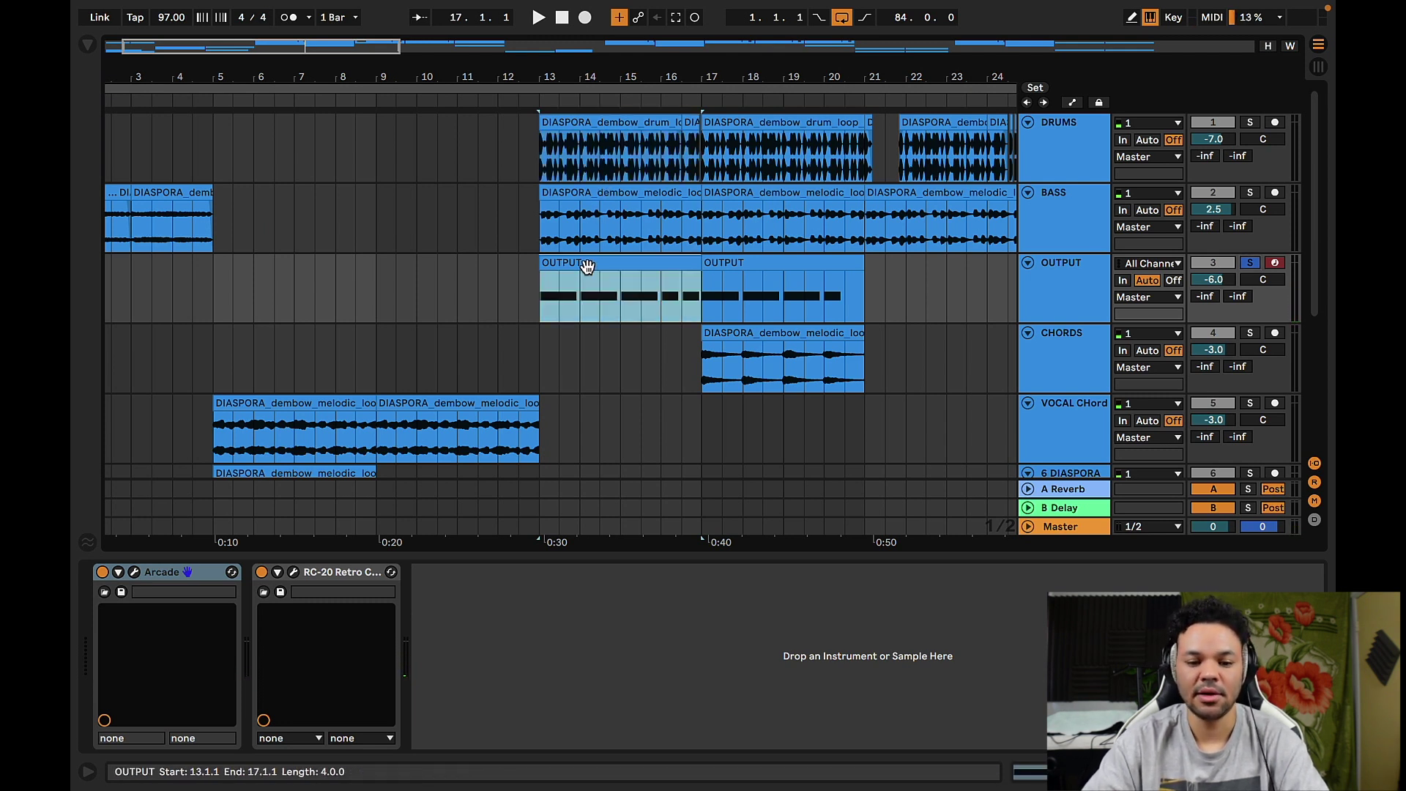
double_click(587, 265)
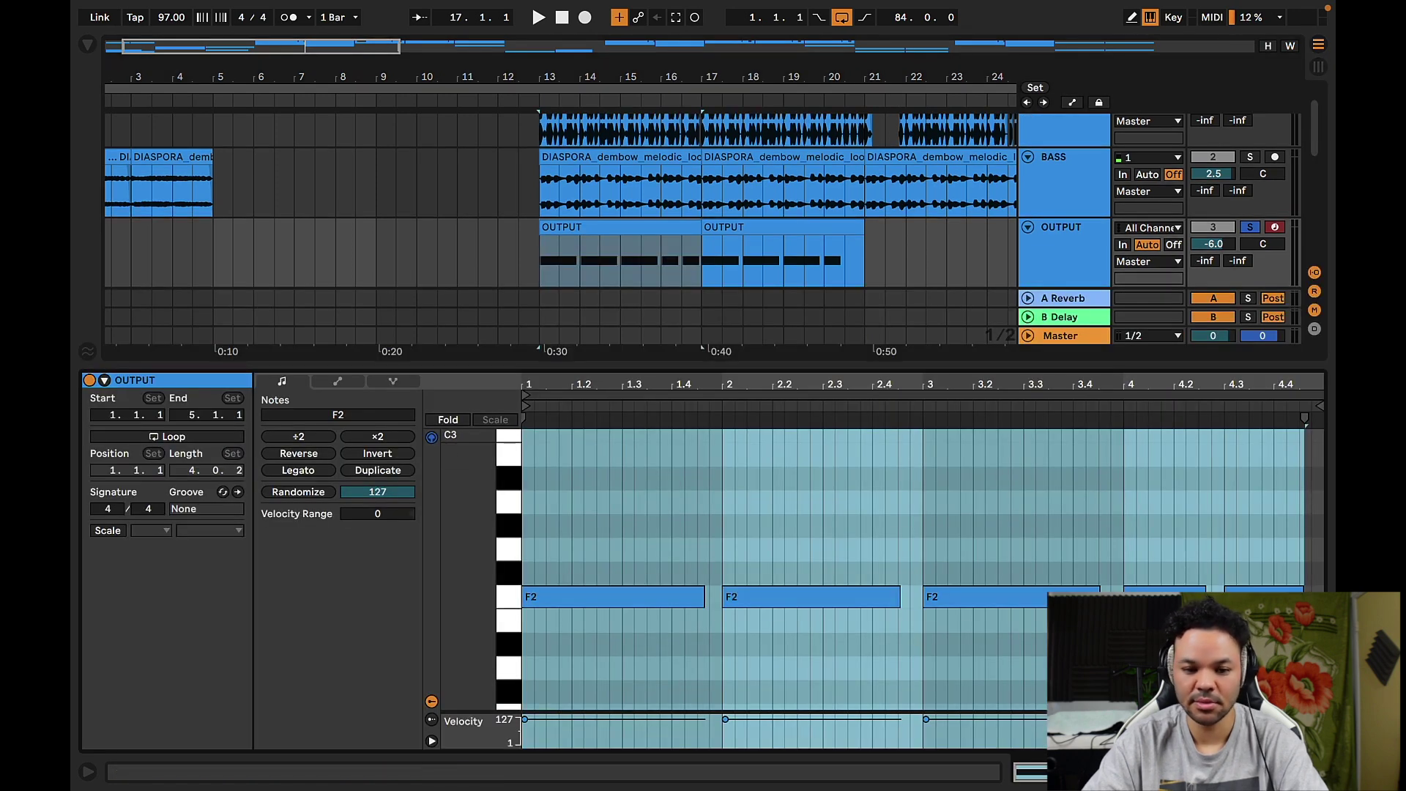
key(shift+Tab)
scroll(645, 157, up, 2)
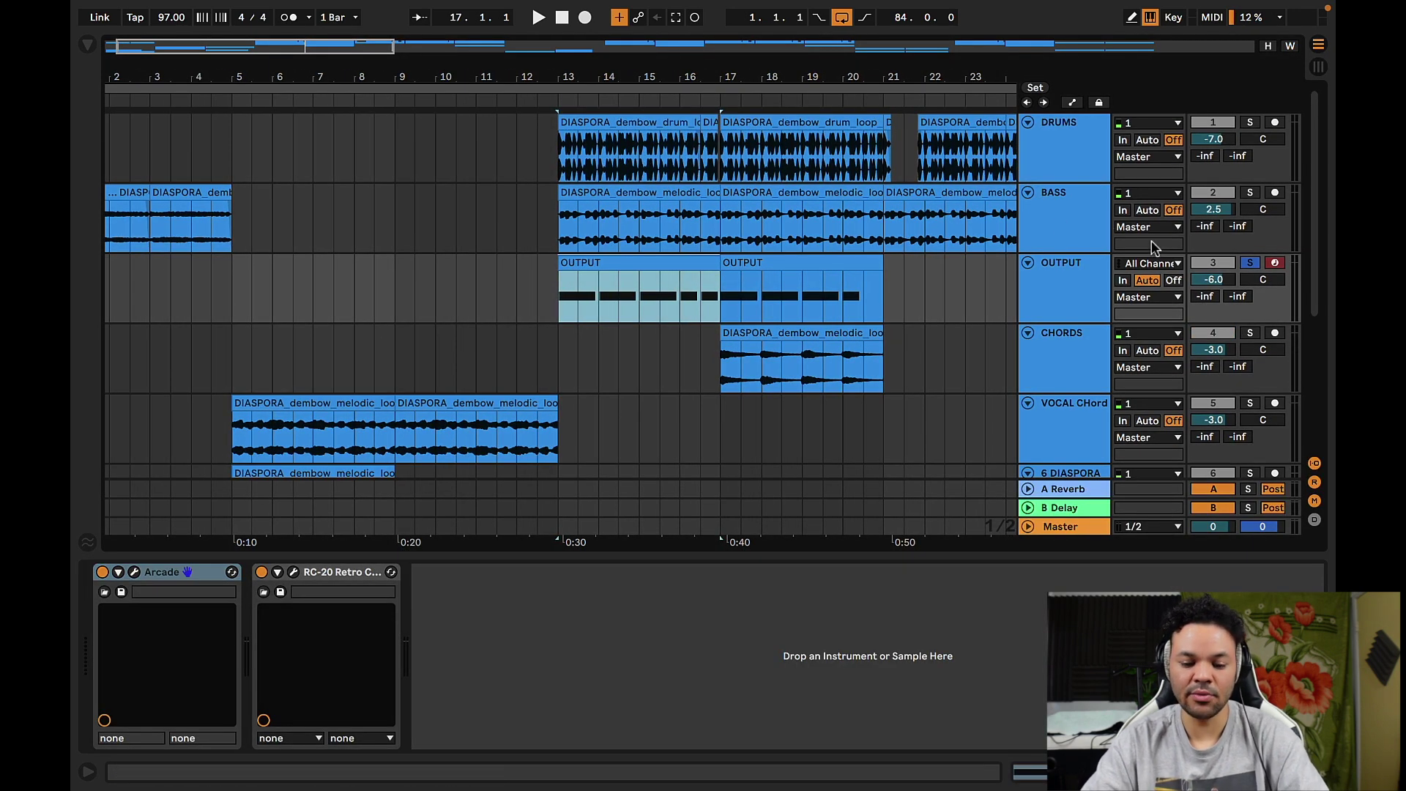
Solo the BASS and DRUMS tracks alongside OUTPUT and play them together from the drum loop at bar 13.
click(1276, 193)
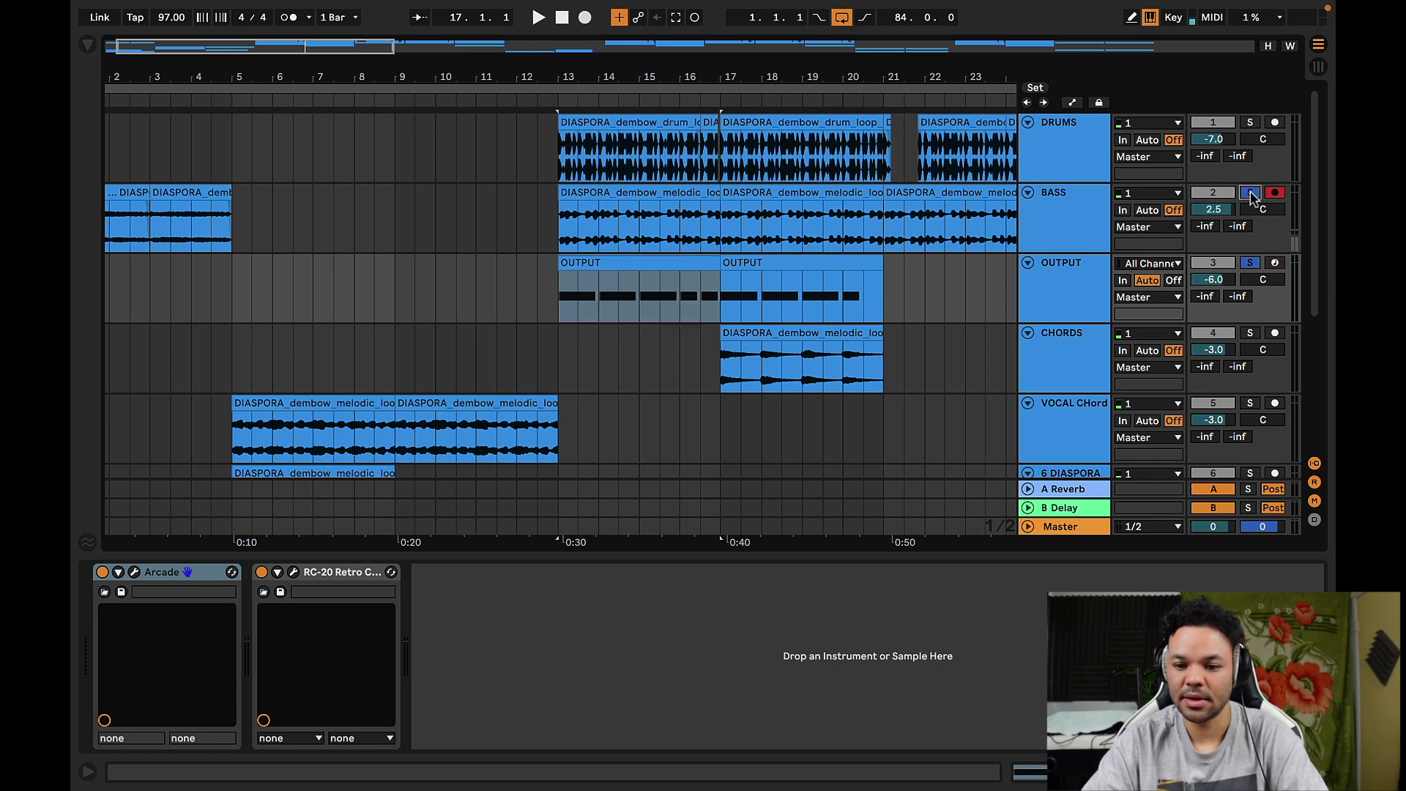
click(1251, 123)
click(612, 129)
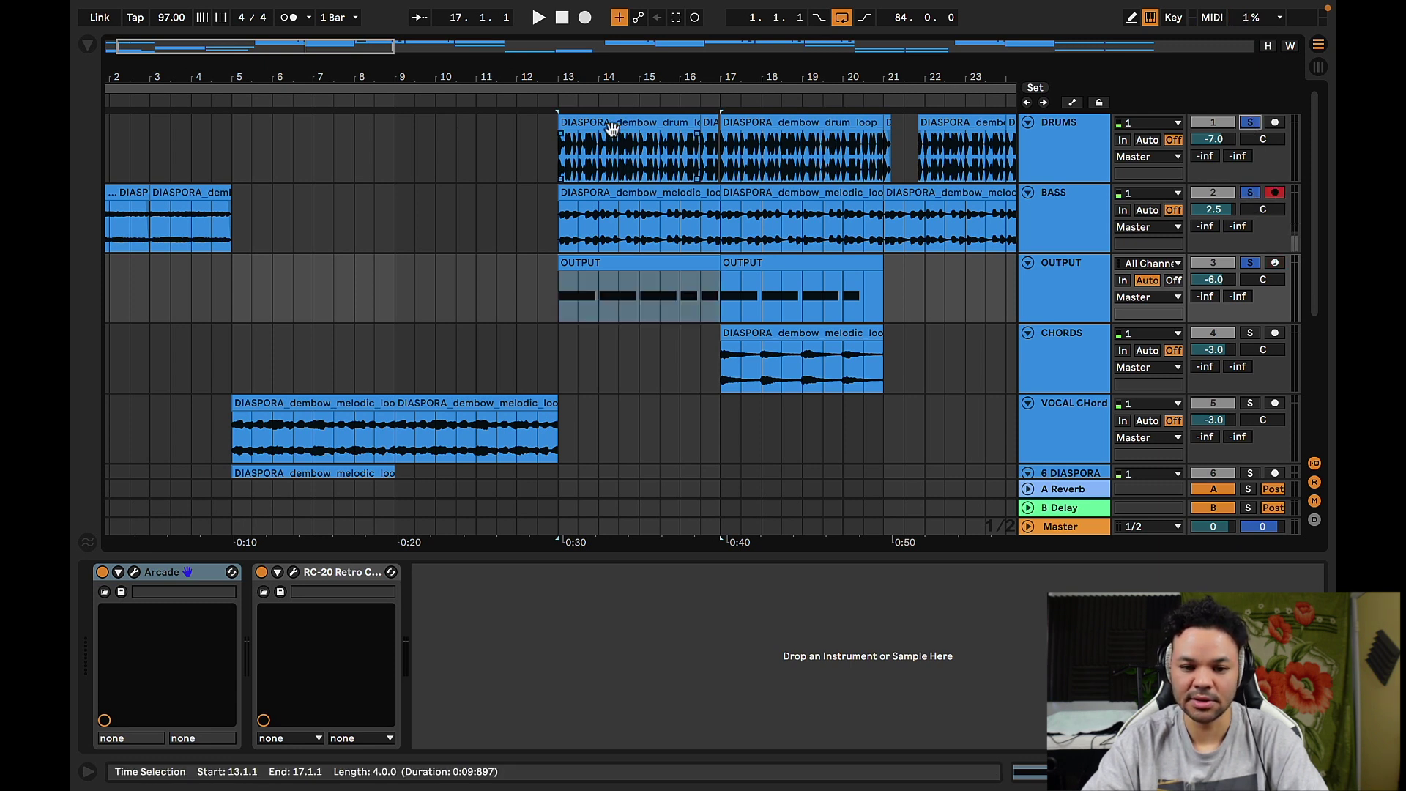
click(602, 130)
key(space)
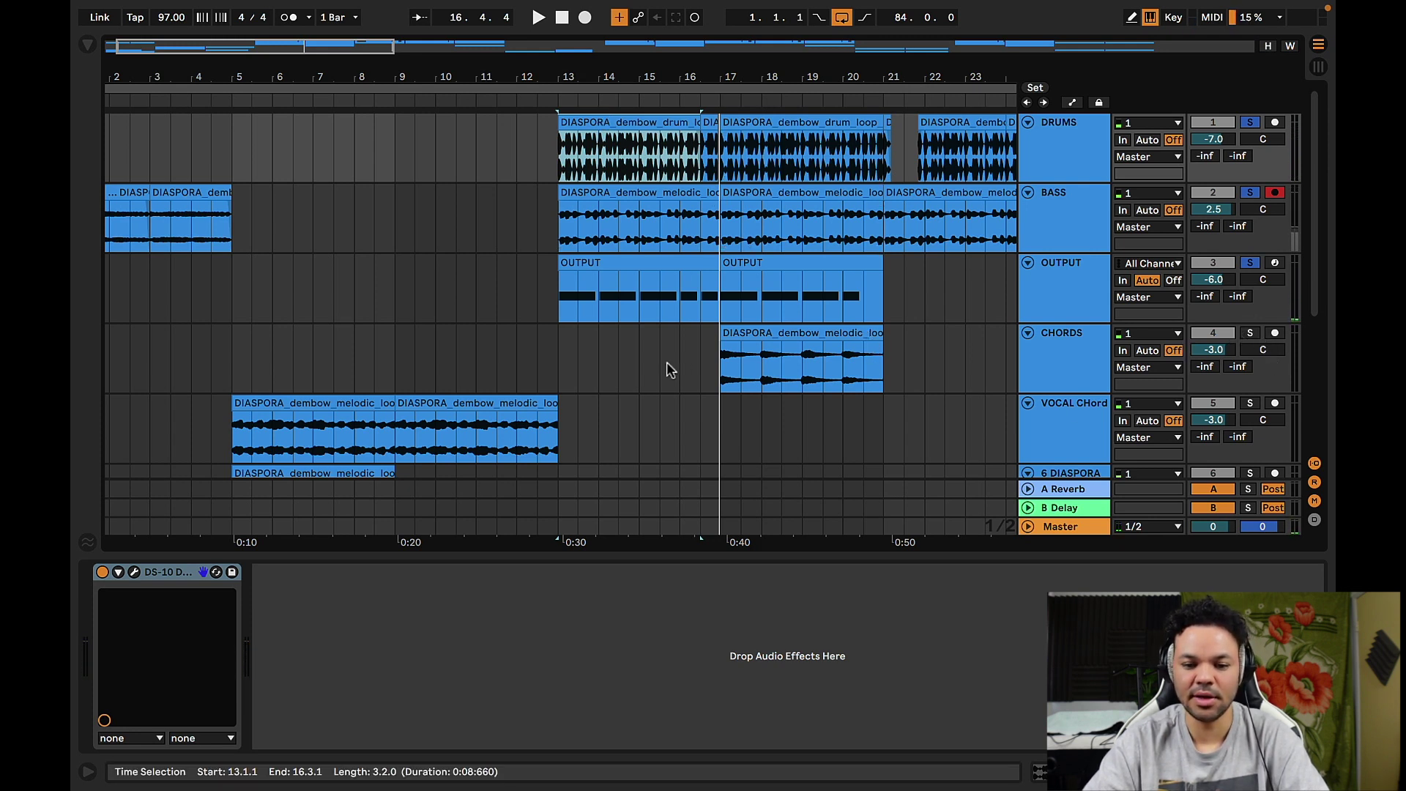
Solo the CHORDS track as well and play the DRUMS, BASS, OUTPUT and CHORDS clips from bar 17 to 21.
click(1251, 334)
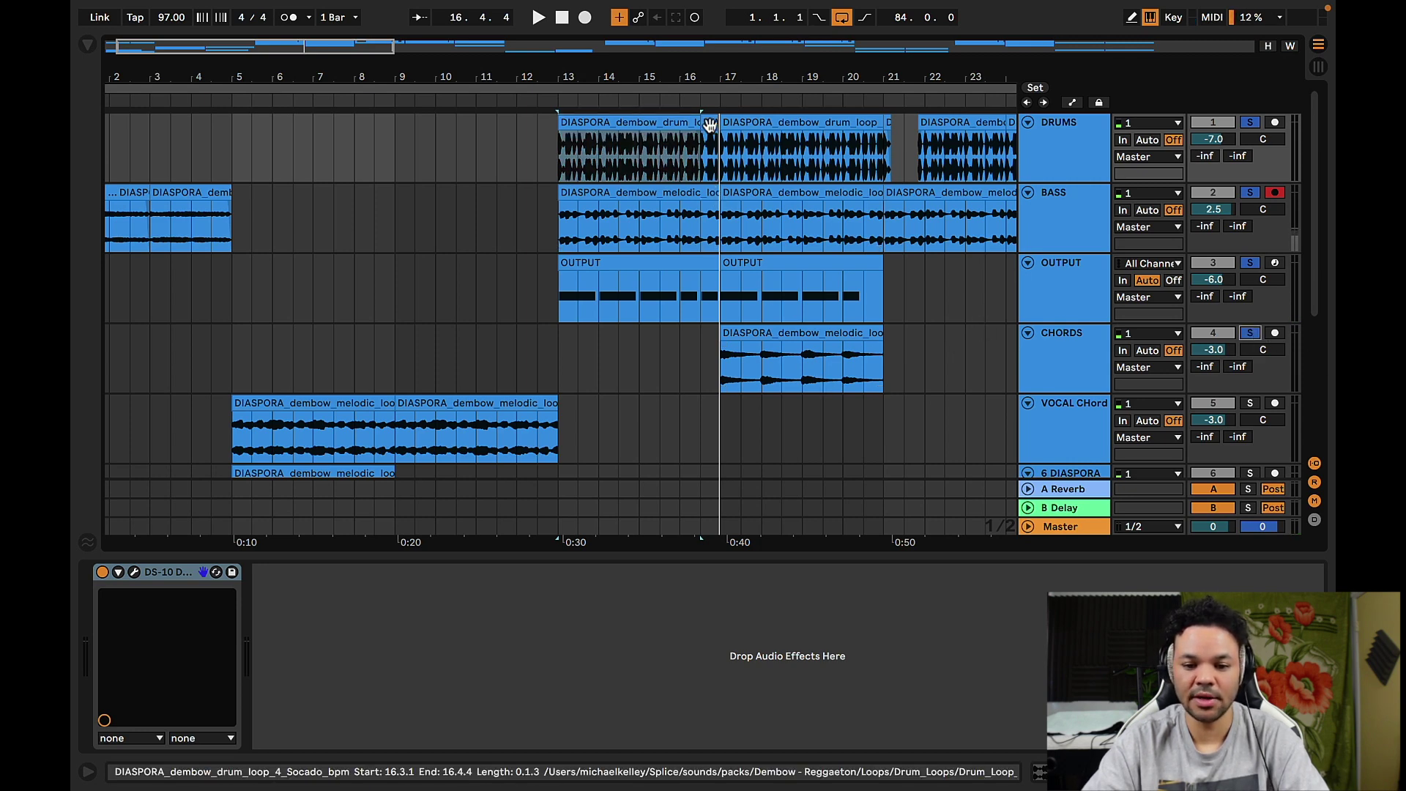
click(742, 334)
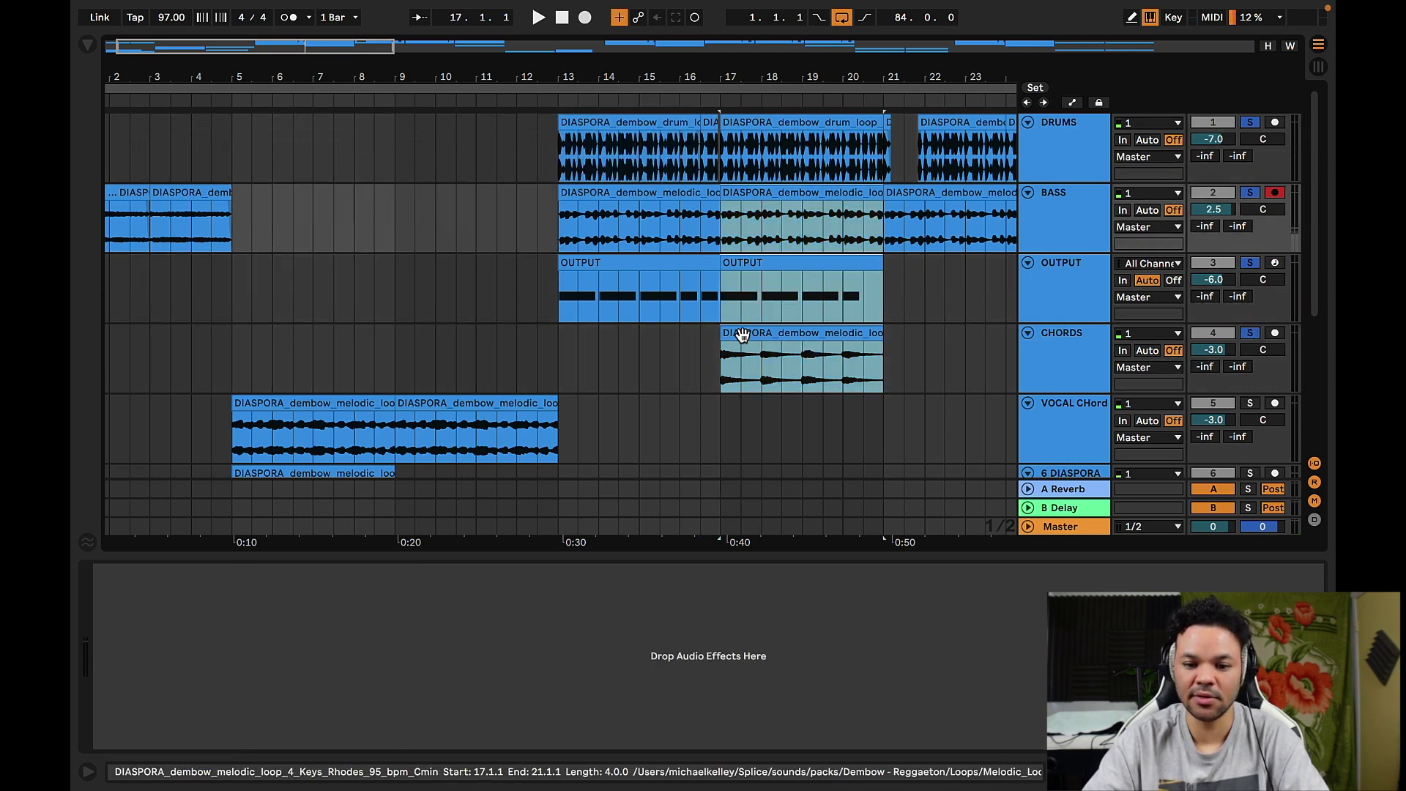
key(shift+Up)
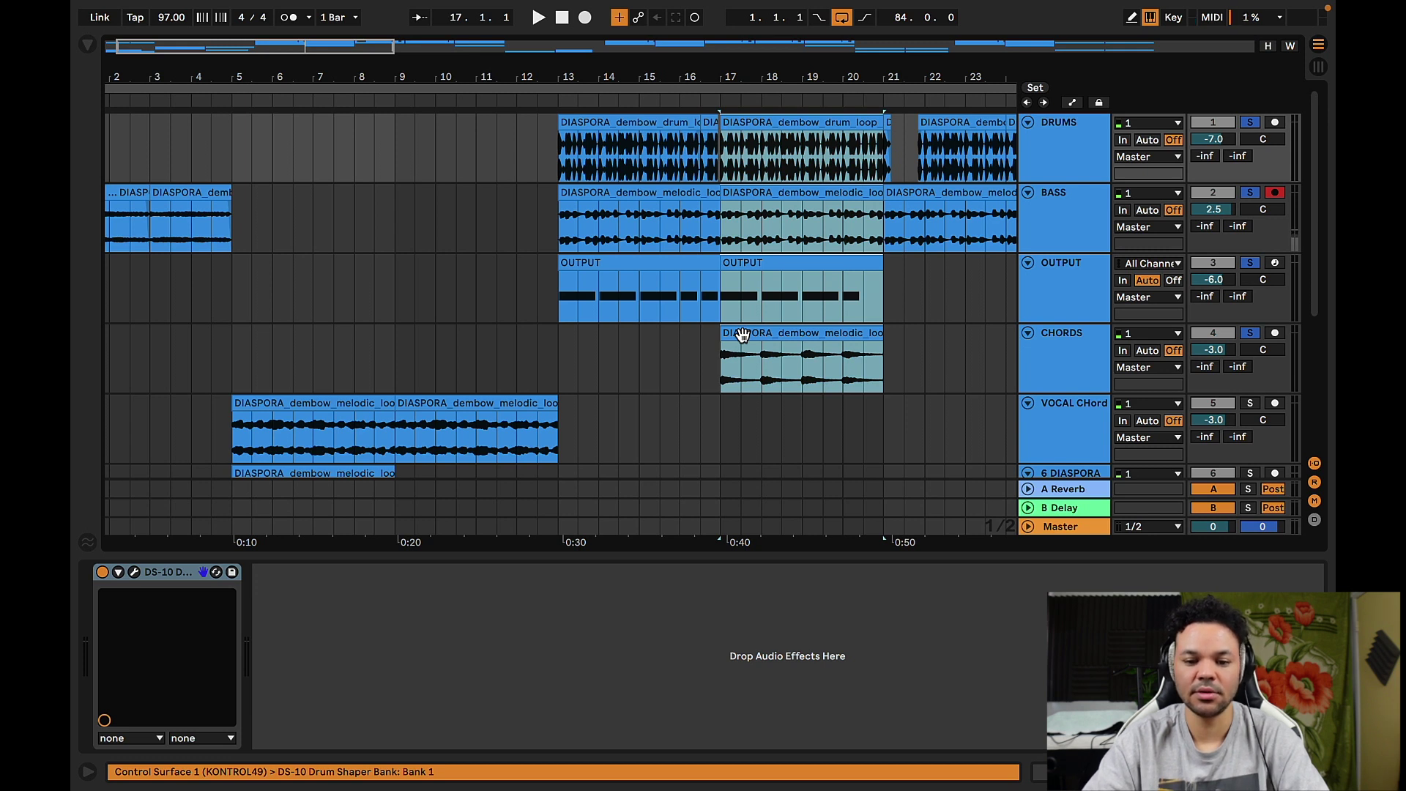
key(space)
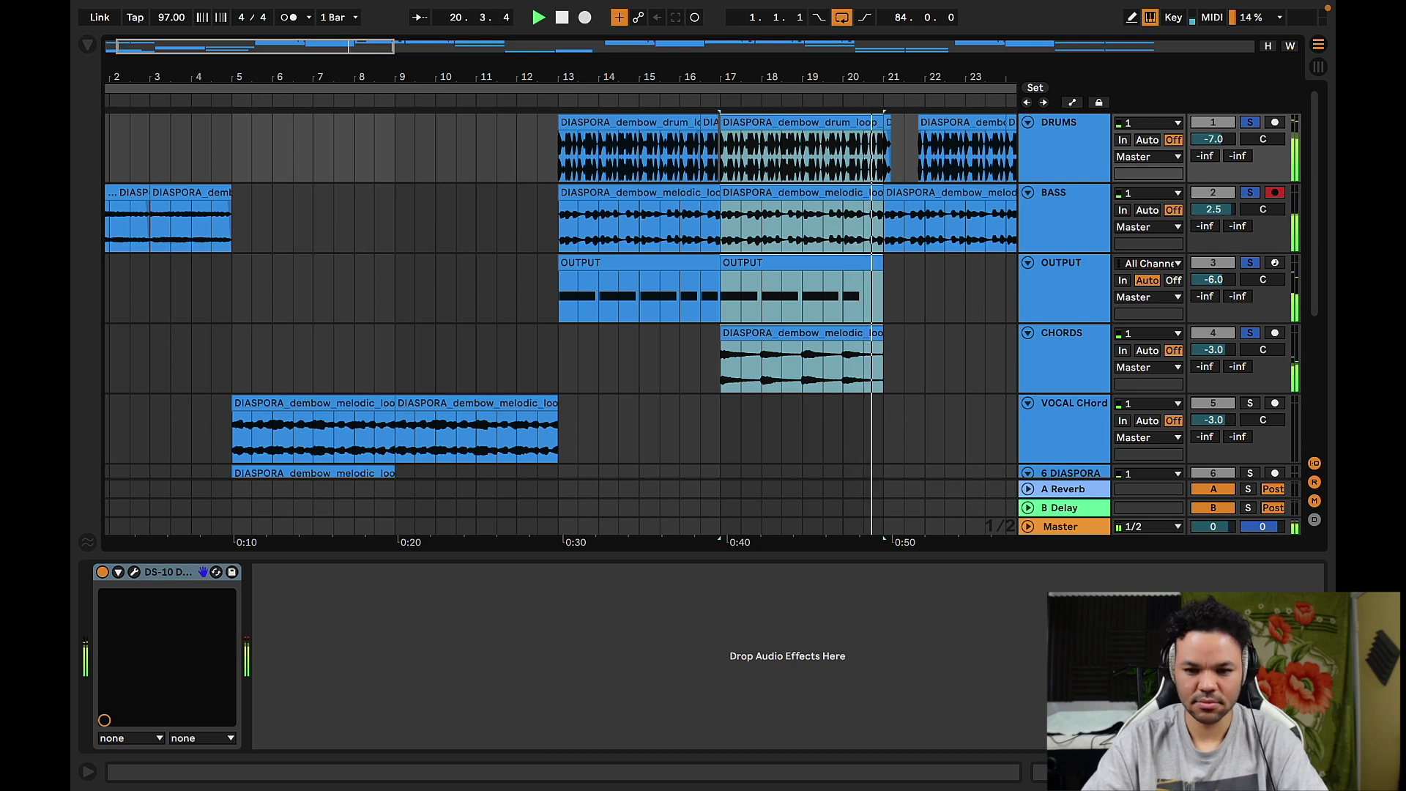
key(space)
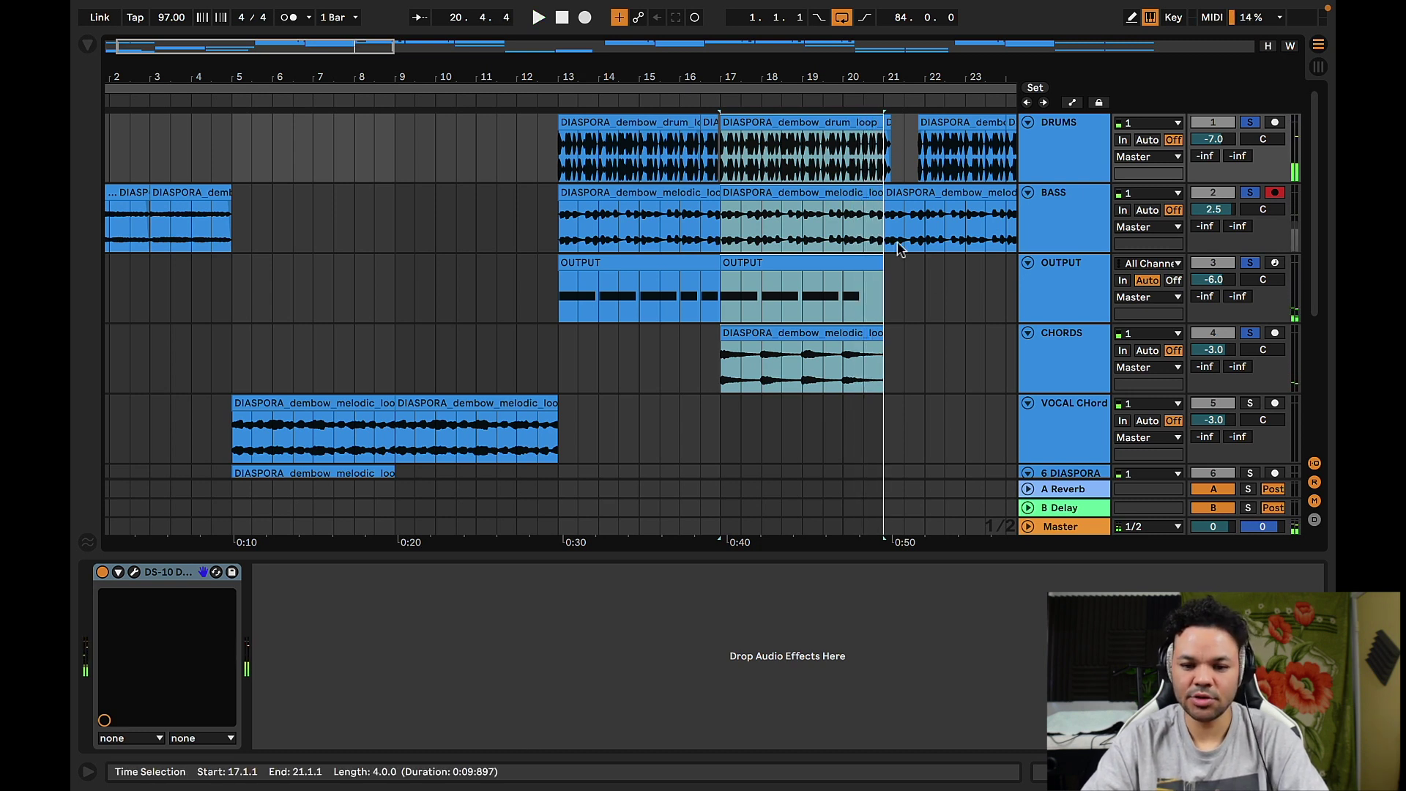
Inspect the DS-10 Drum Shaper settings on the DRUMS track and close the plug-in window.
click(791, 119)
click(134, 572)
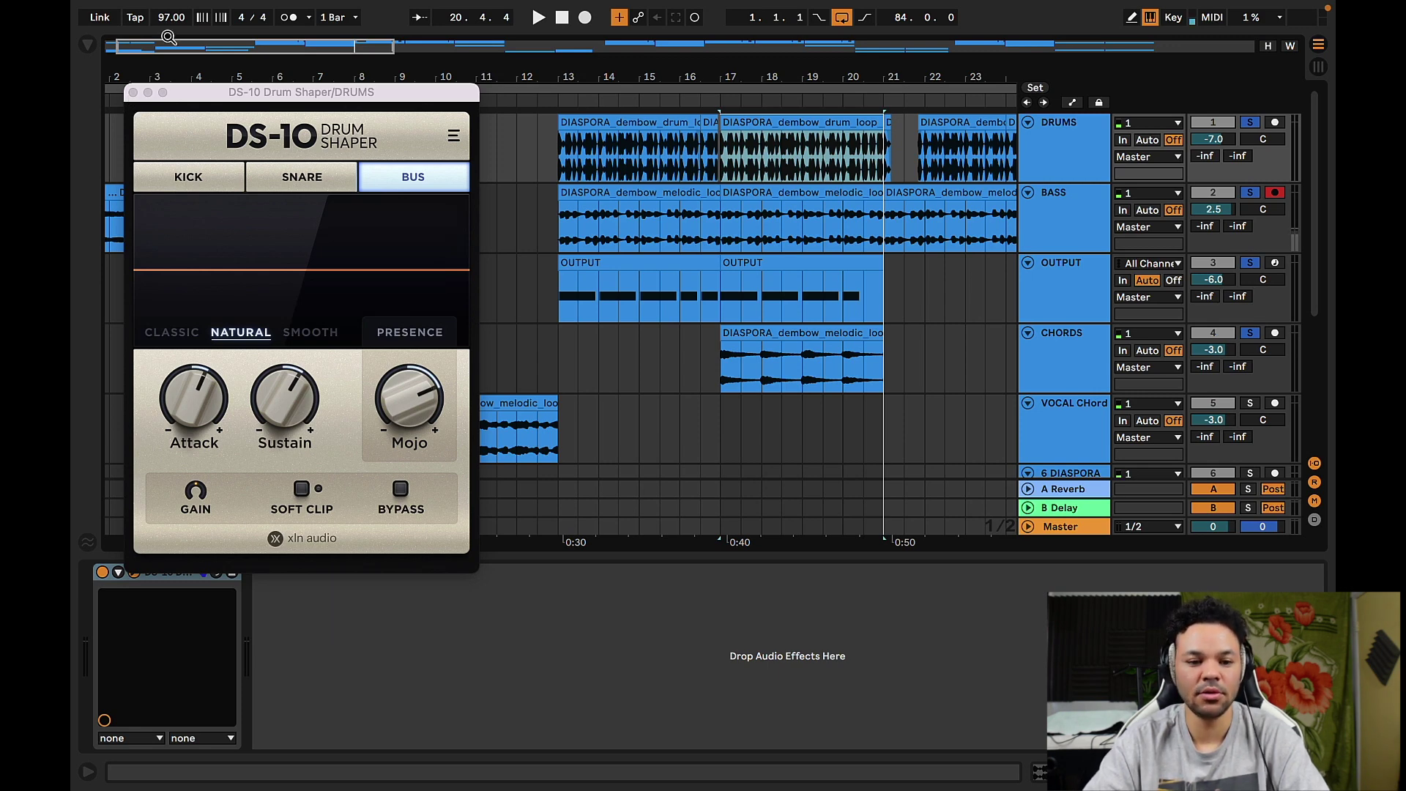
click(130, 92)
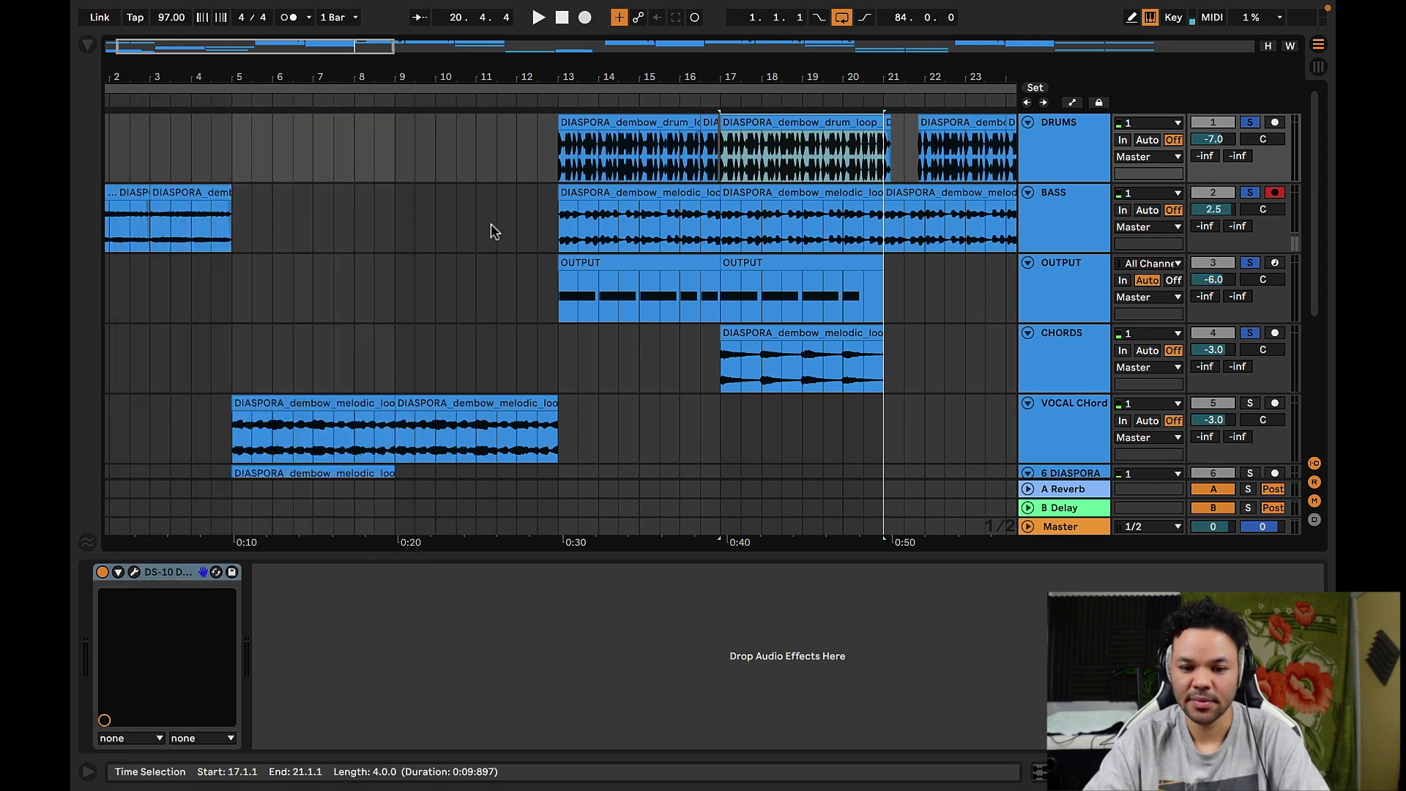
Inspect the RC-20 Retro Color settings on the OUTPUT track and close the plug-in window.
click(820, 209)
click(811, 266)
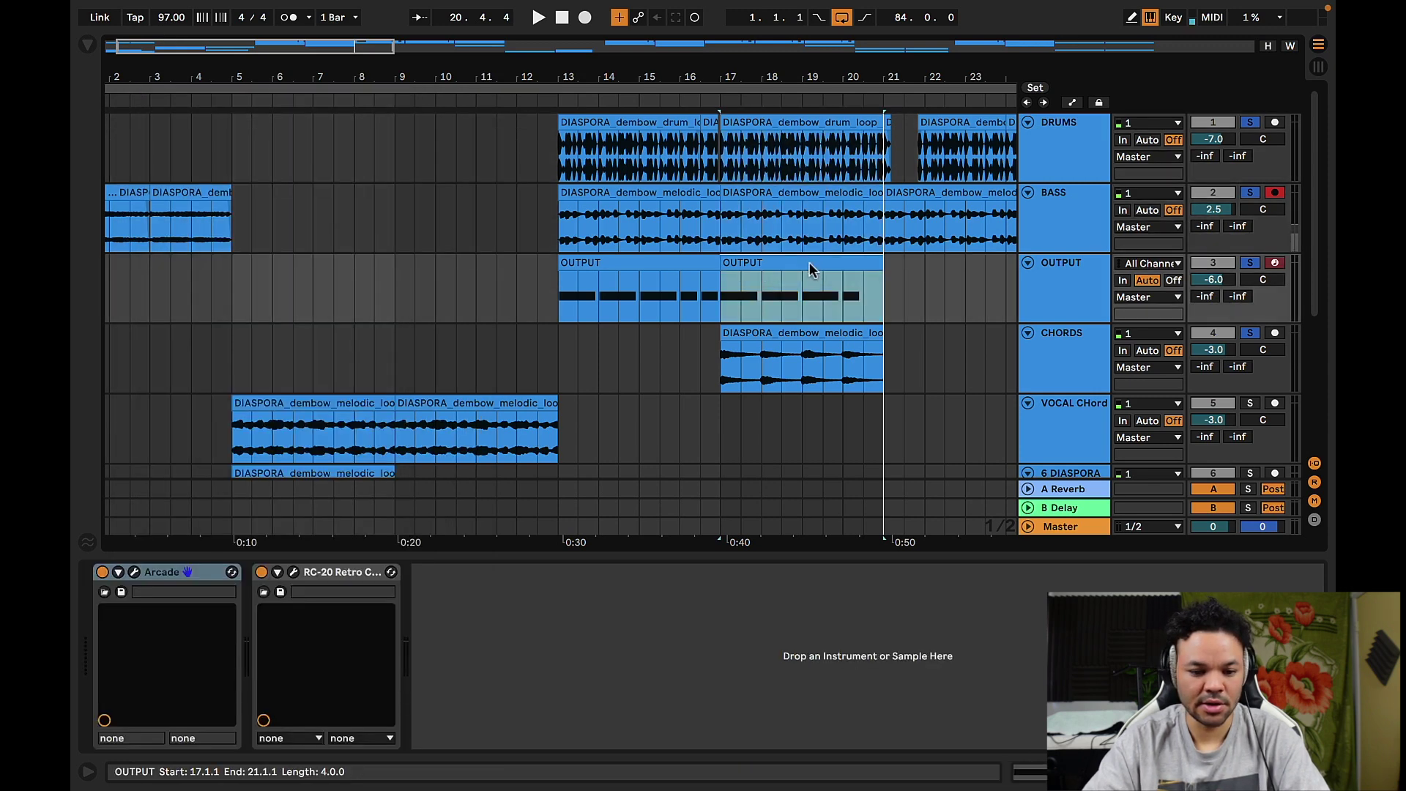
click(294, 573)
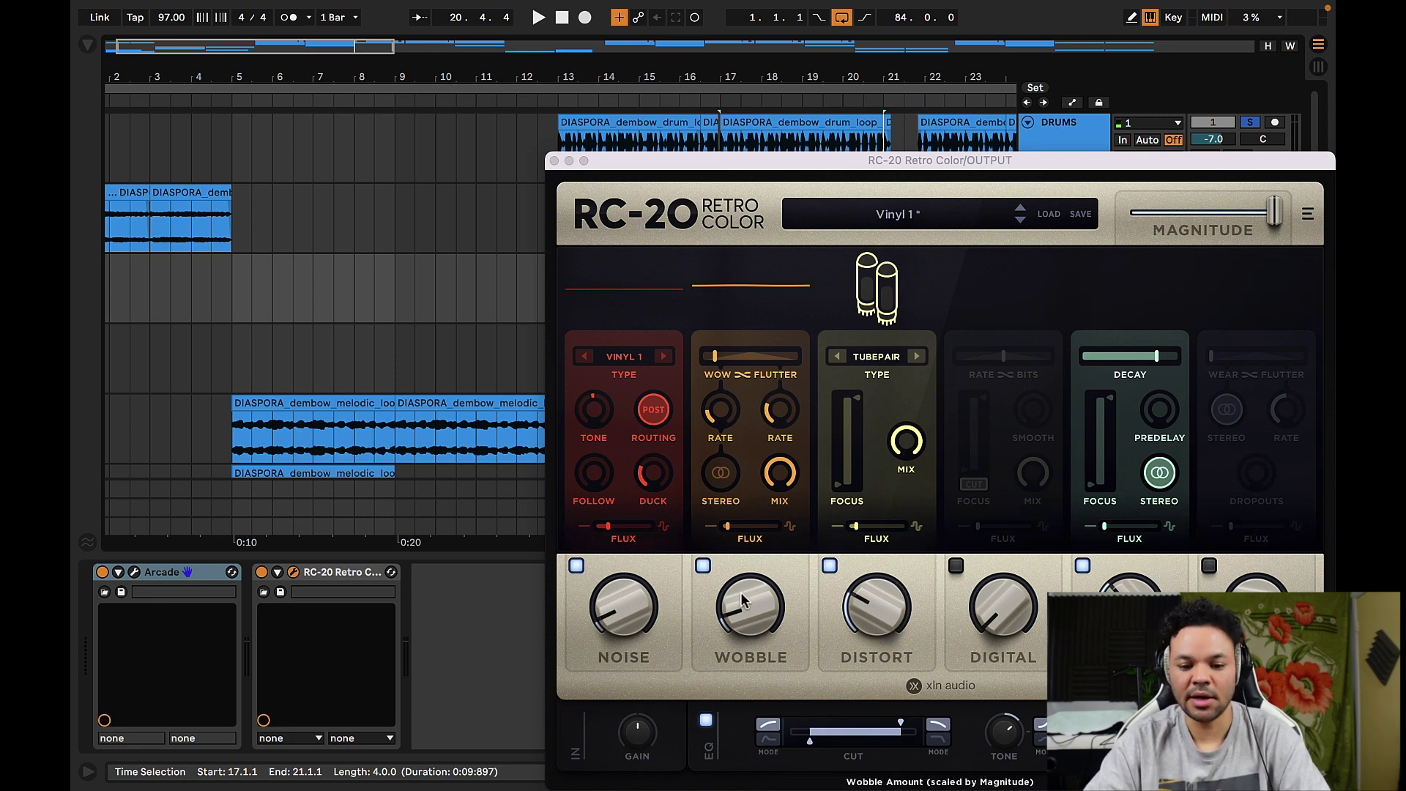
click(555, 160)
Select the DRUMS and BASS clips from bar 21 to 29 and play that section.
scroll(813, 286, right, 8)
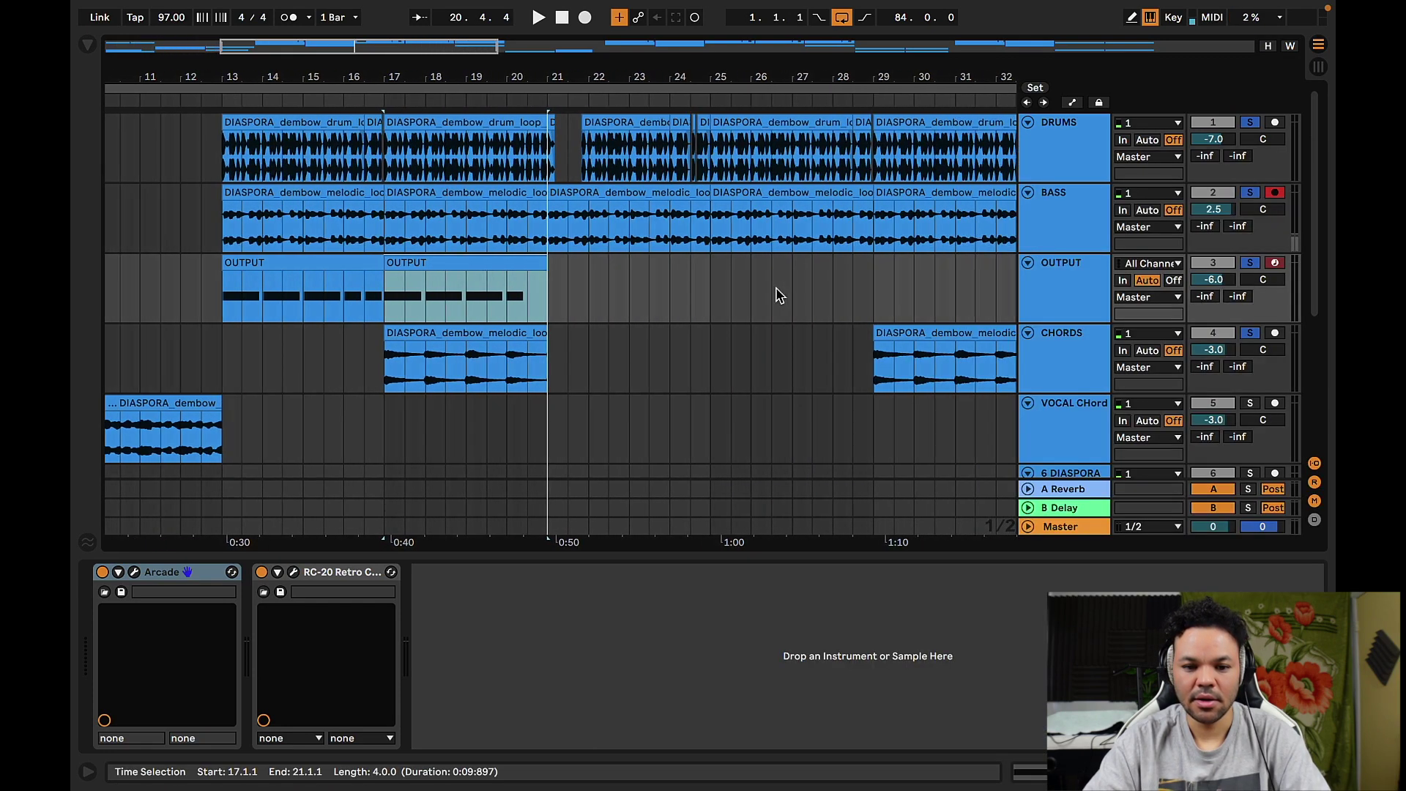
click(559, 197)
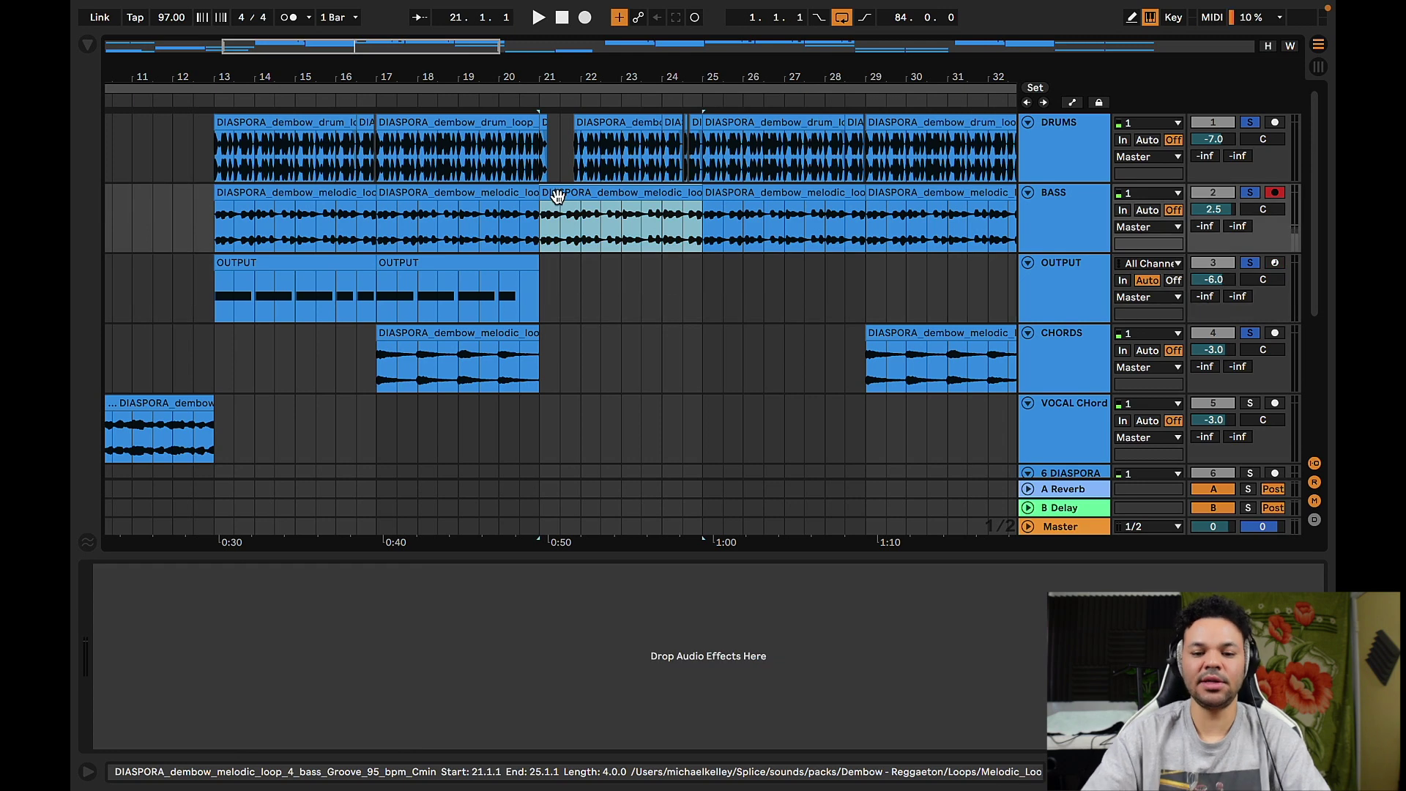
key(shift+Up)
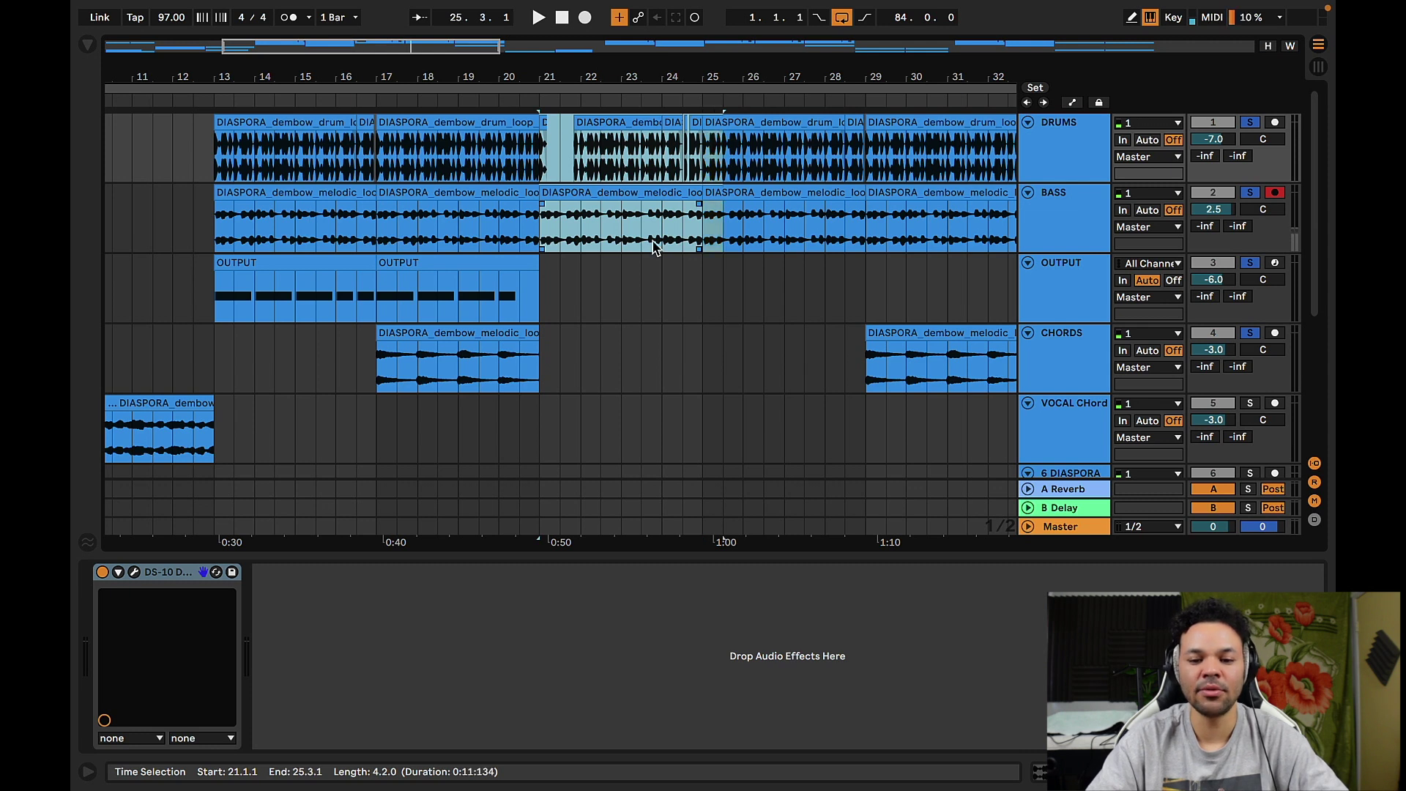
key(shift+Right)
key(shift+Right)
key(shift+Right)
key(shift+Right)
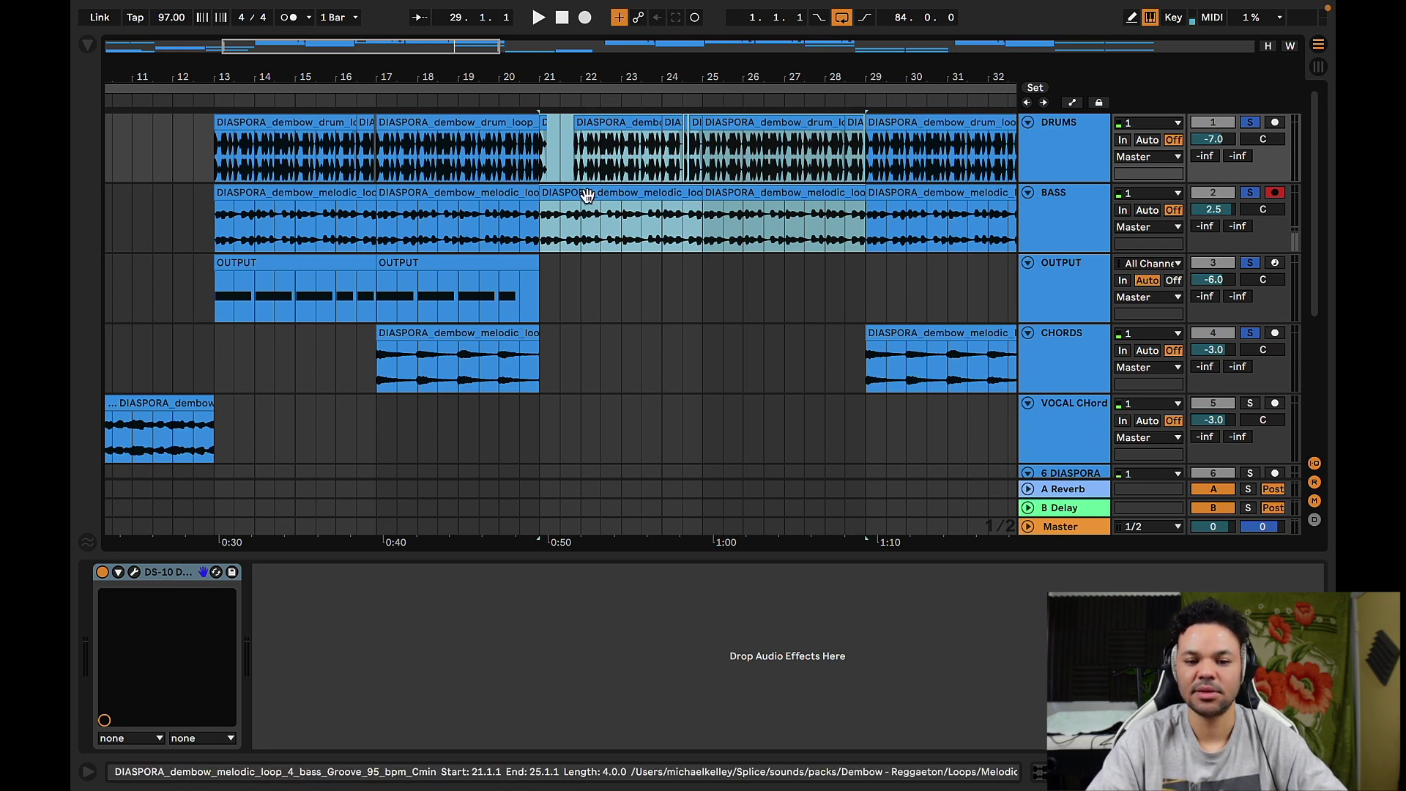
key(space)
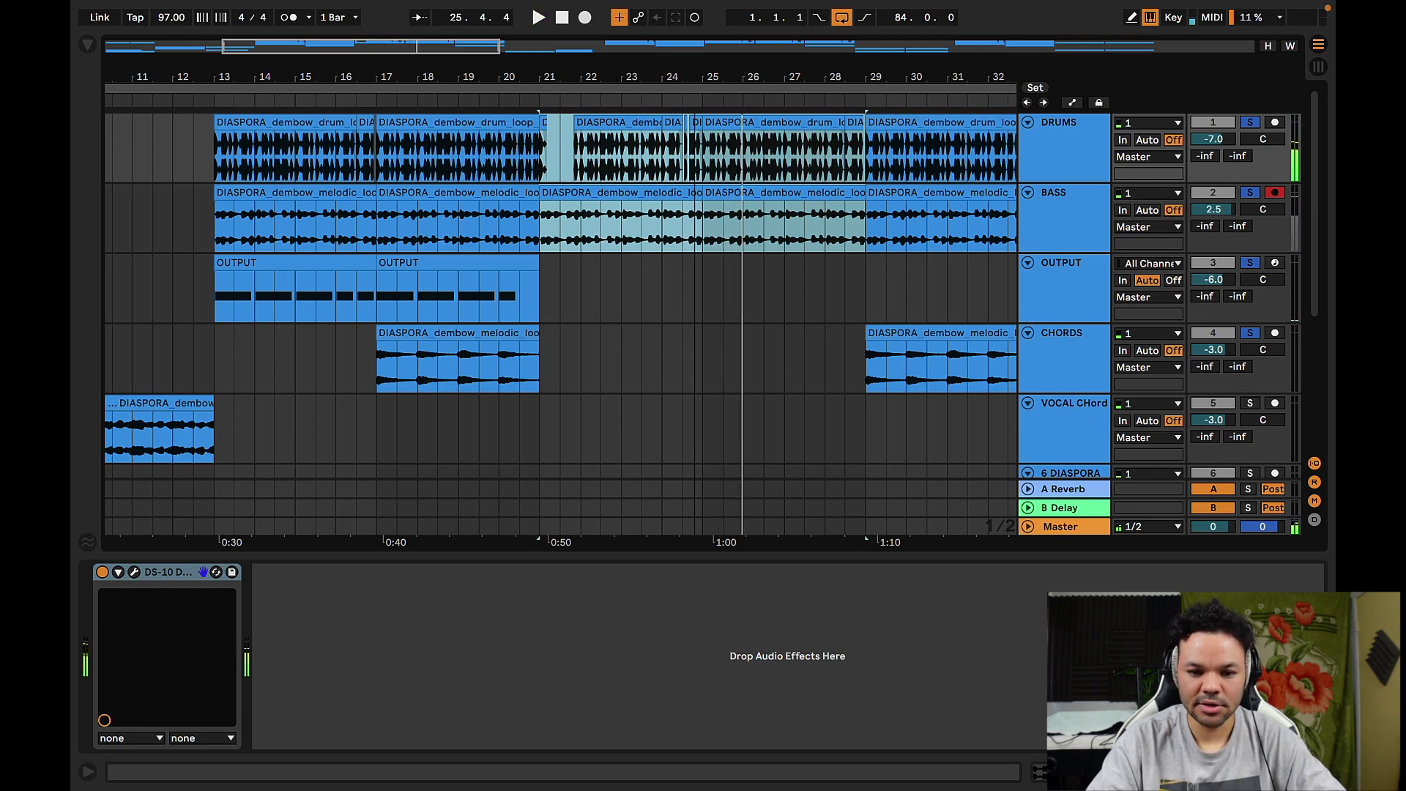
Examine the cuts in the DRUMS loops around bars 24 and 21 up close.
drag(695, 77, 695, 195)
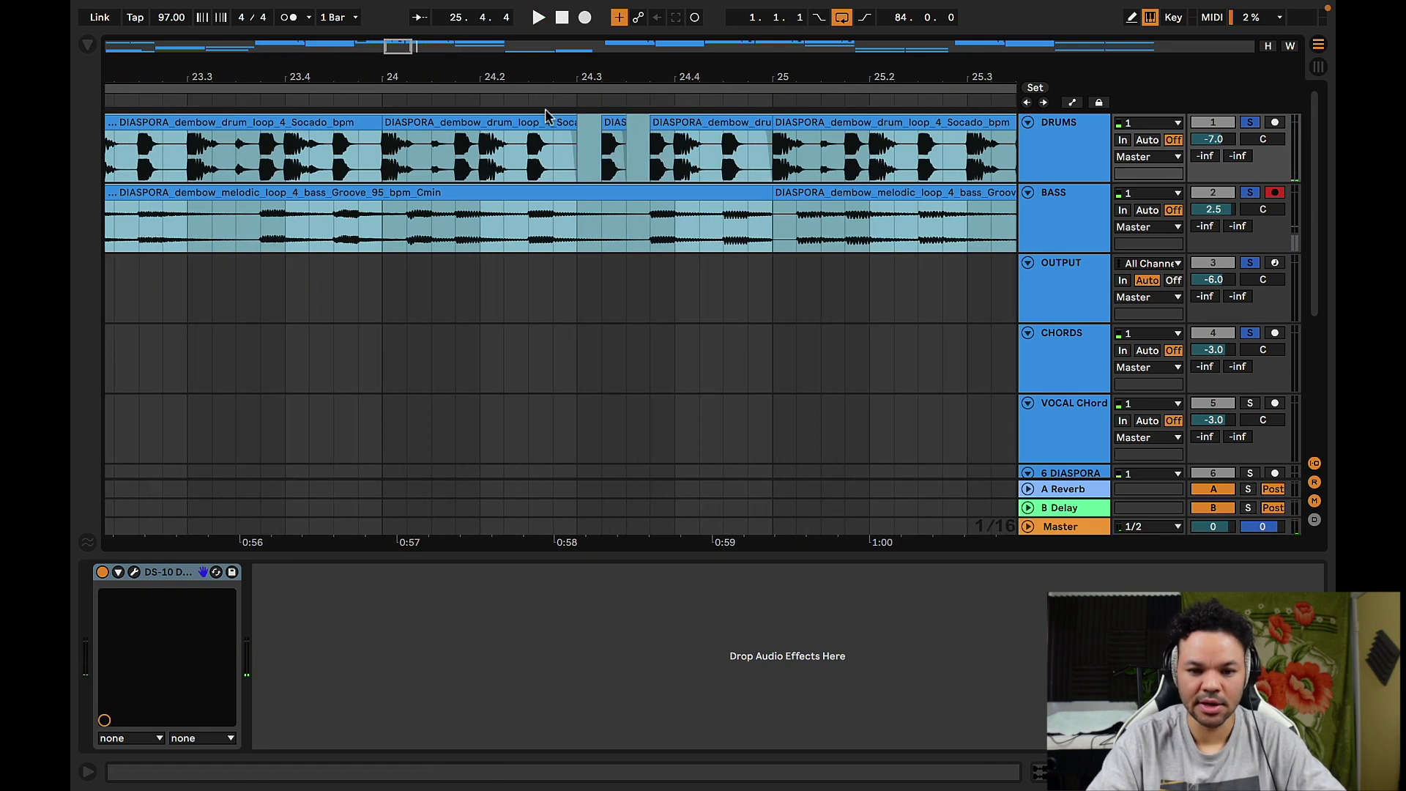
click(478, 195)
scroll(477, 197, left, 15)
scroll(480, 204, down, 1)
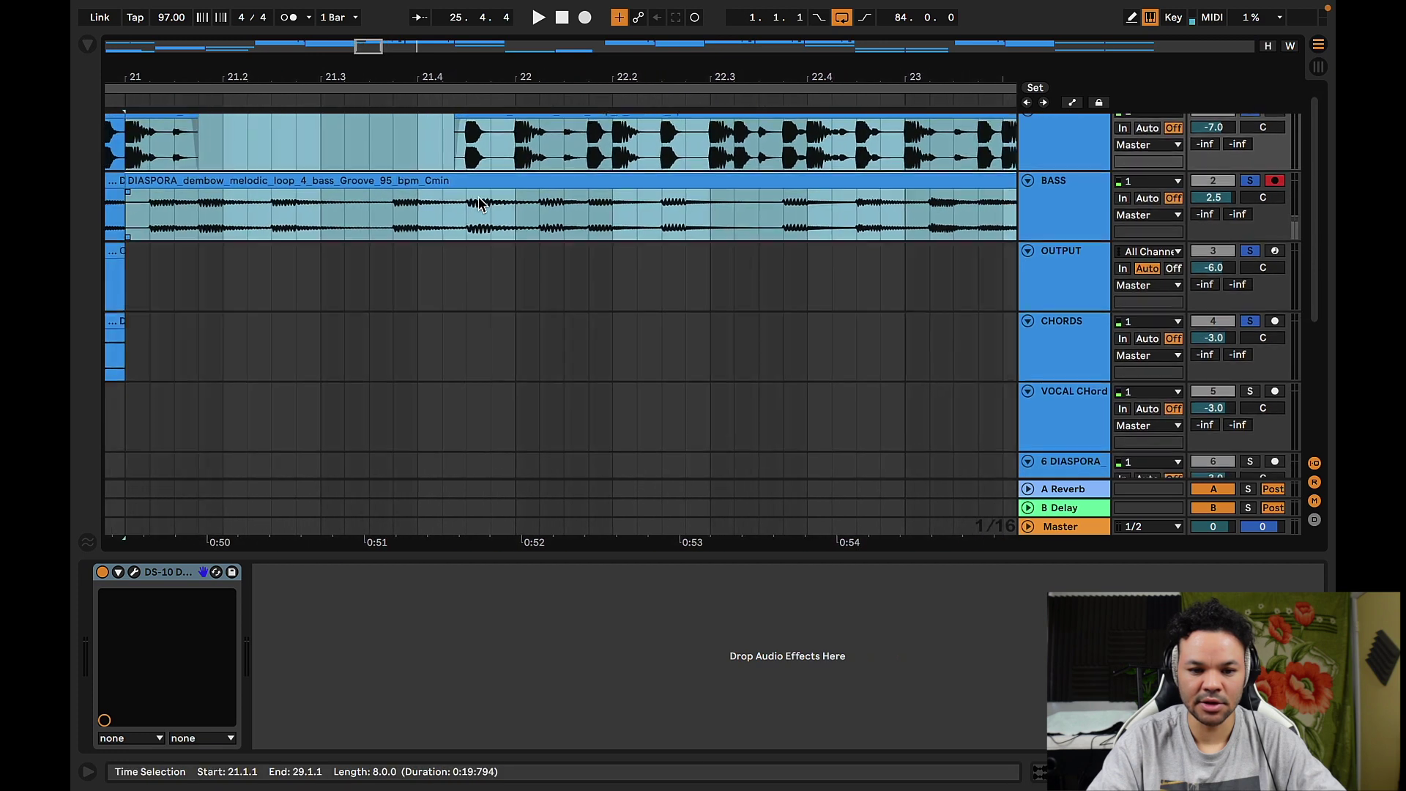
scroll(480, 204, up, 1)
scroll(479, 203, left, 10)
click(541, 138)
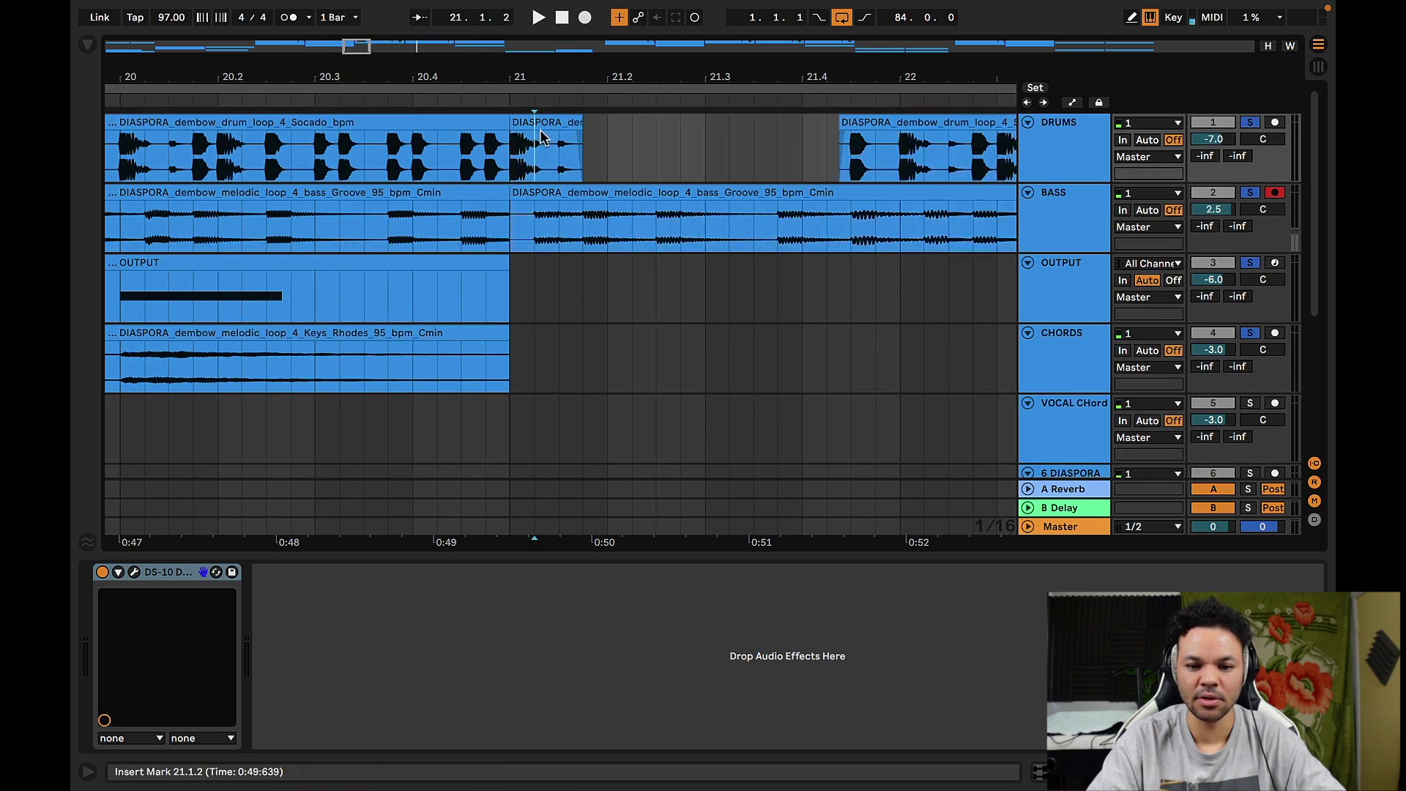
drag(570, 74, 490, 7)
Select the DRUMS through CHORDS tracks from bar 29 to 33 and play that section.
click(690, 122)
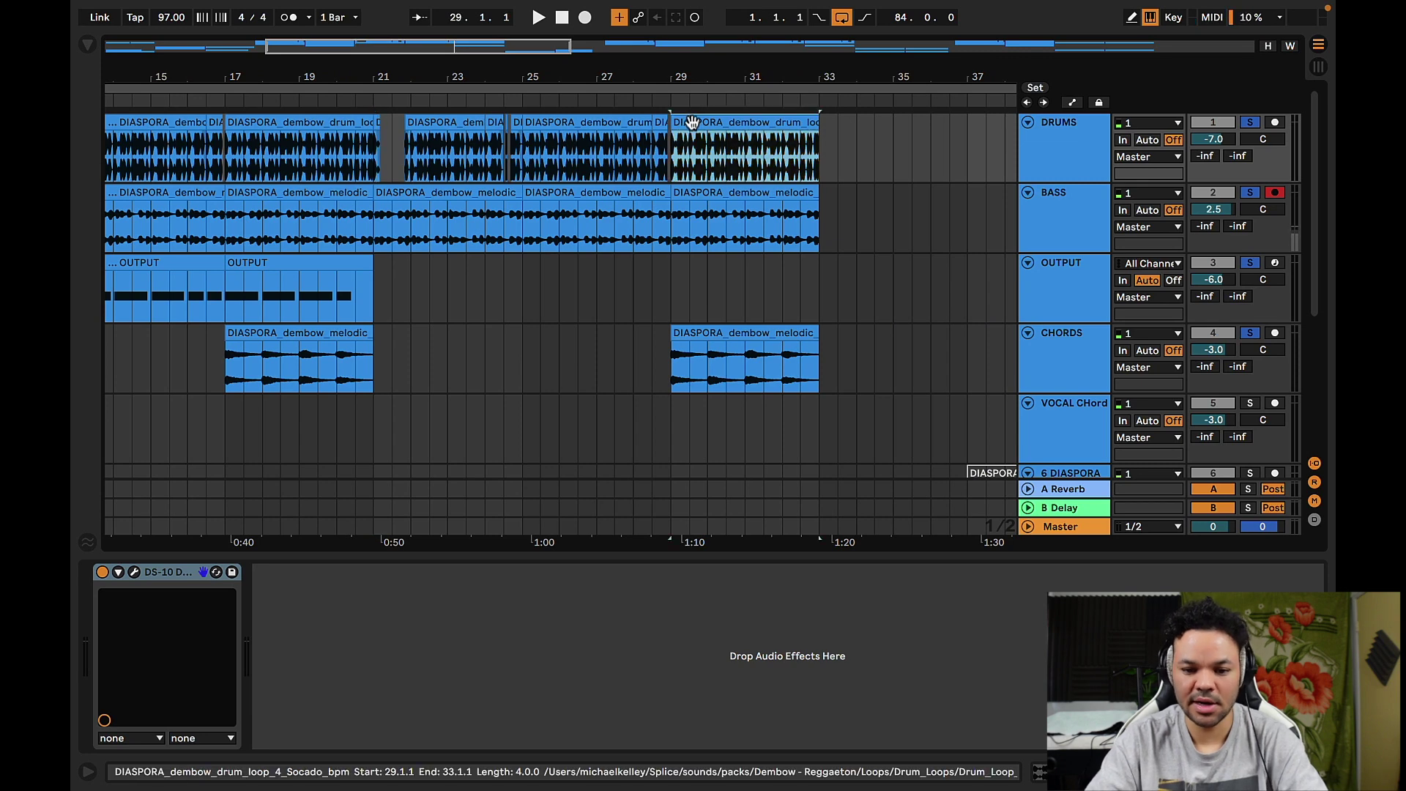
click(722, 335)
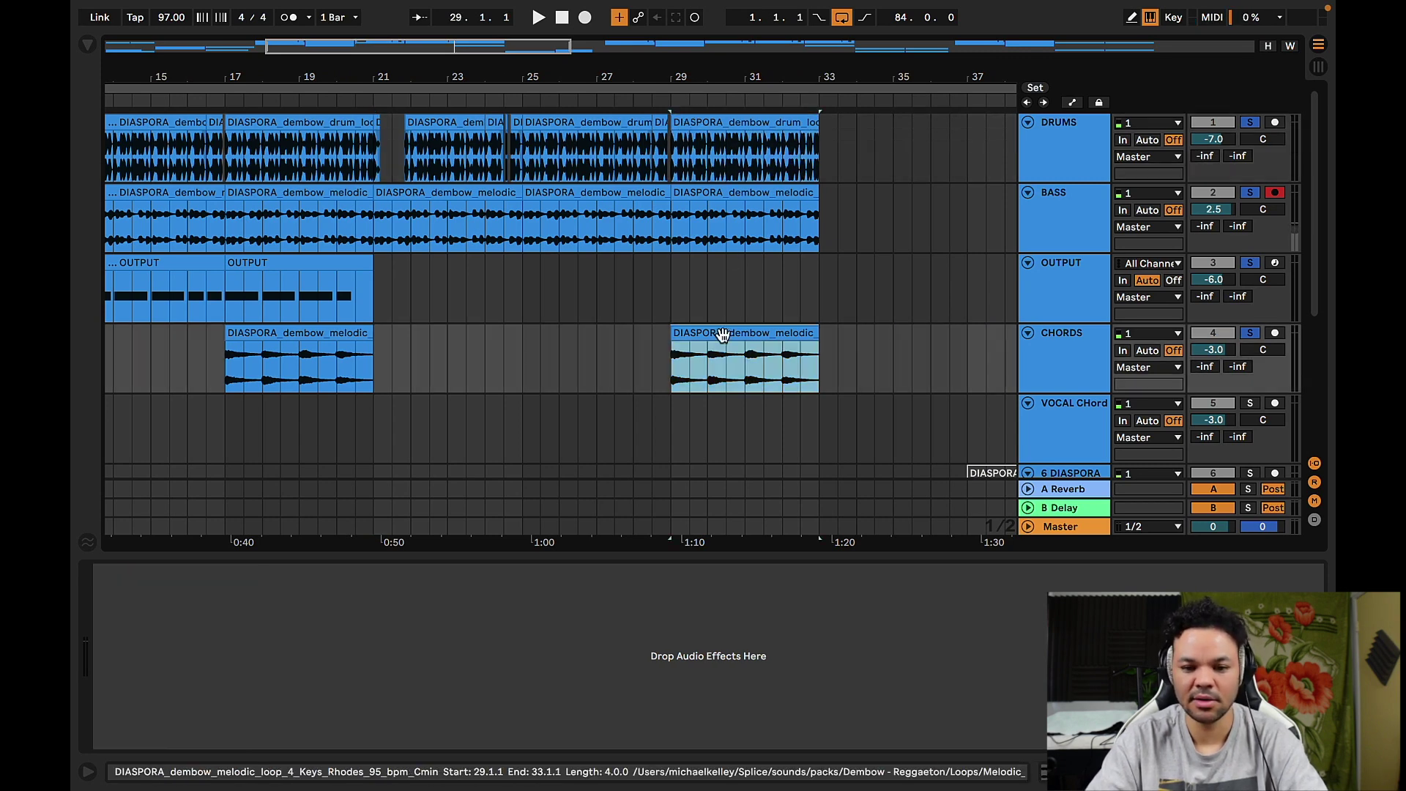
key(shift+Up)
key(shift+Up)
key(shift+Up)
scroll(723, 342, right, 3)
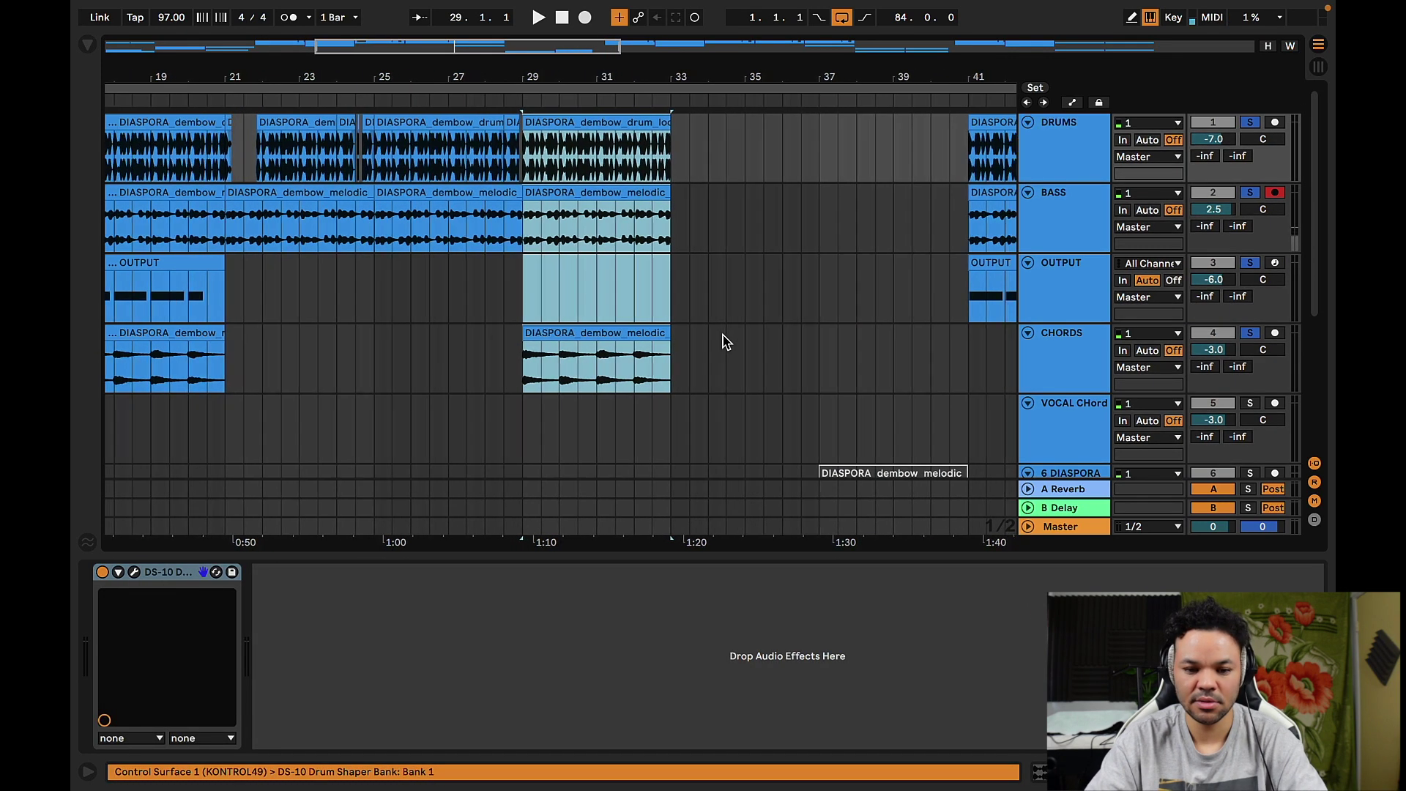
key(space)
scroll(723, 343, down, 3)
scroll(723, 342, up, 2)
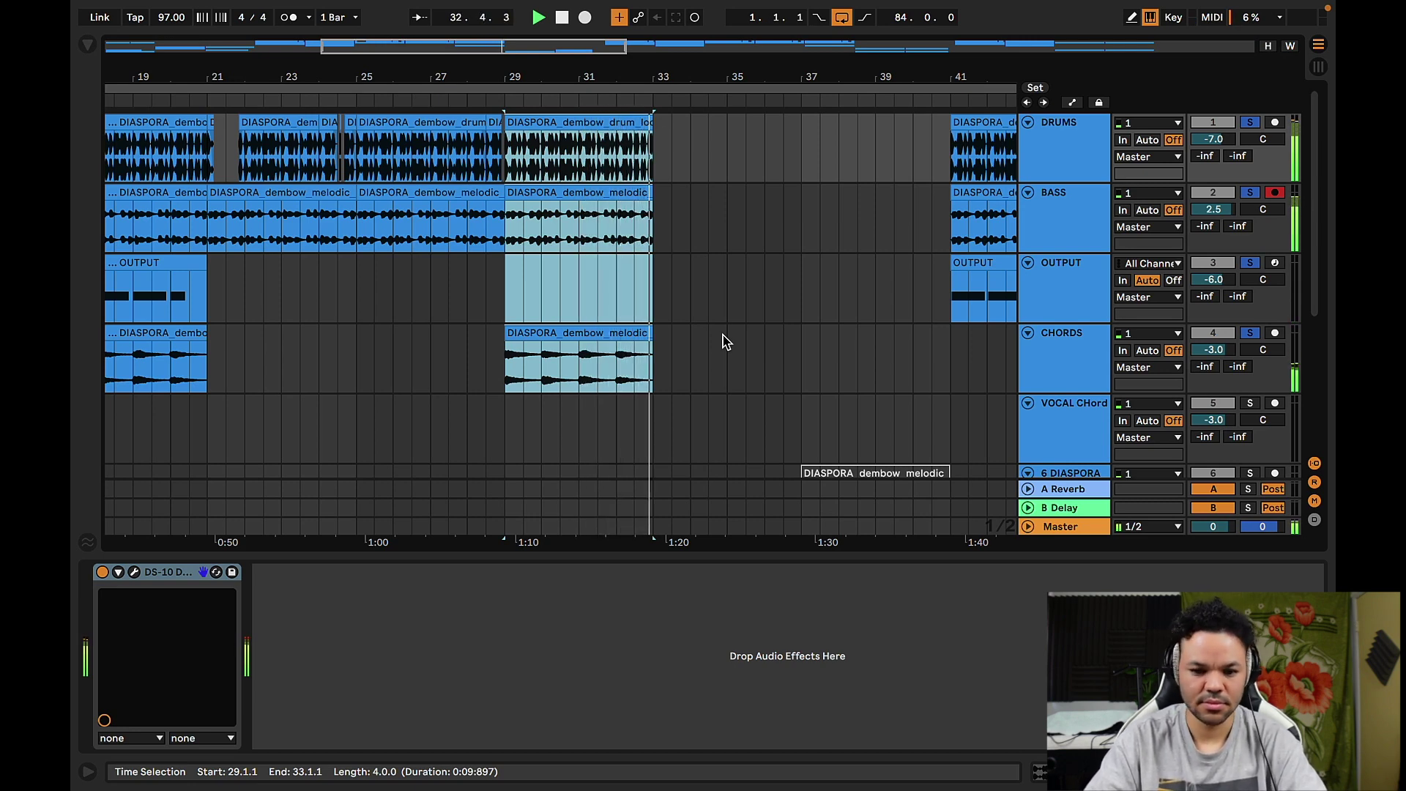
key(space)
Examine the clips between bars 33 and 41 across all tracks, and those in the opening section.
scroll(724, 342, down, 4)
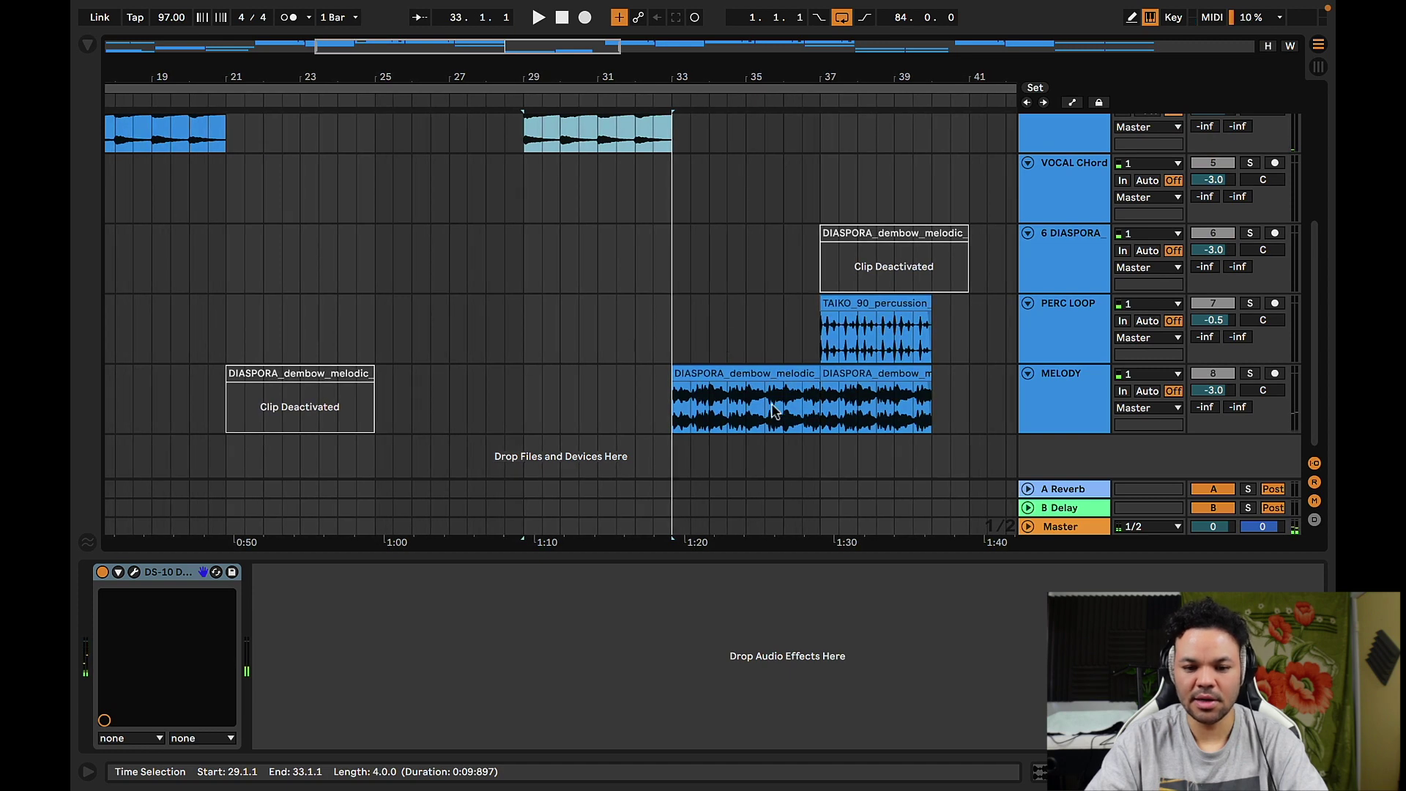
scroll(707, 364, up, 5)
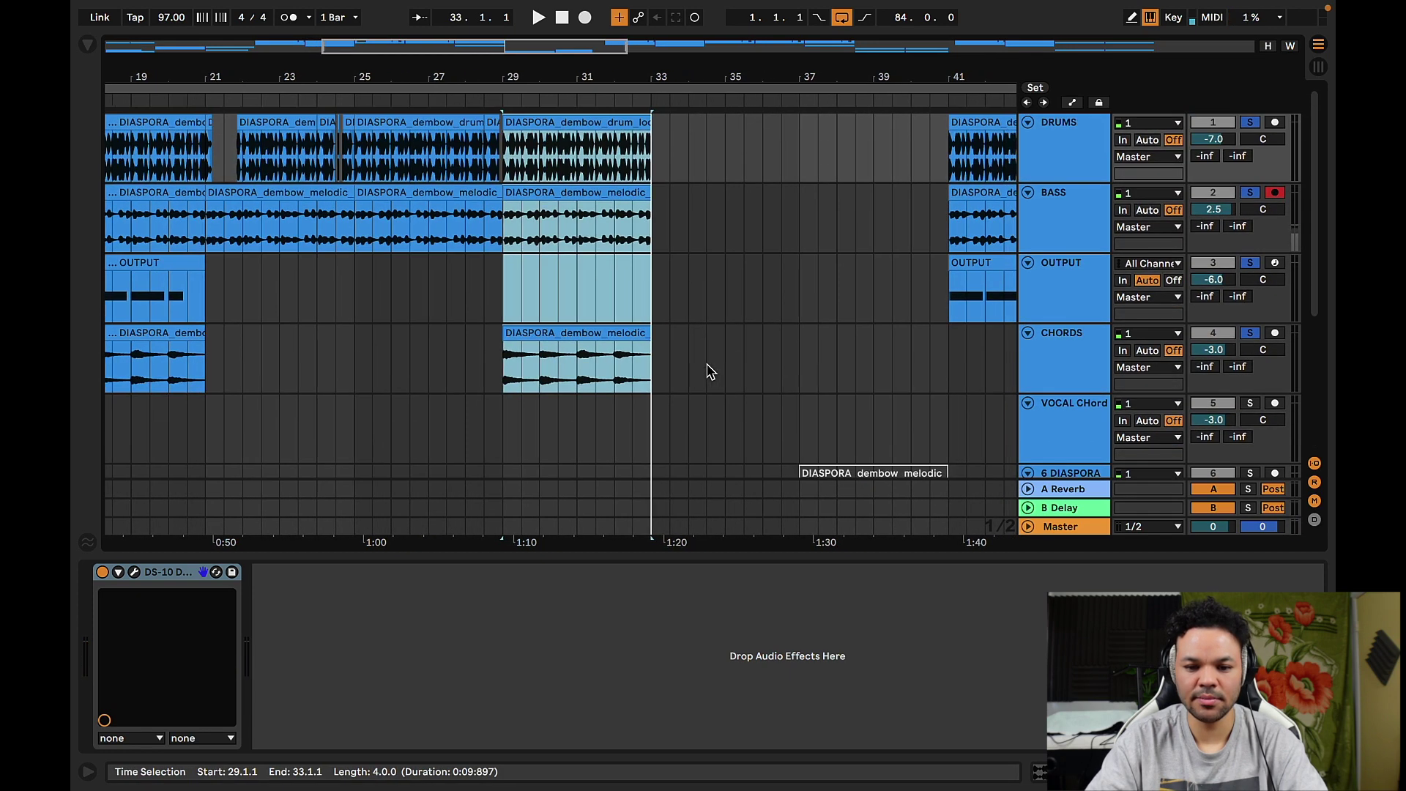
scroll(709, 371, right, 5)
scroll(707, 367, down, 5)
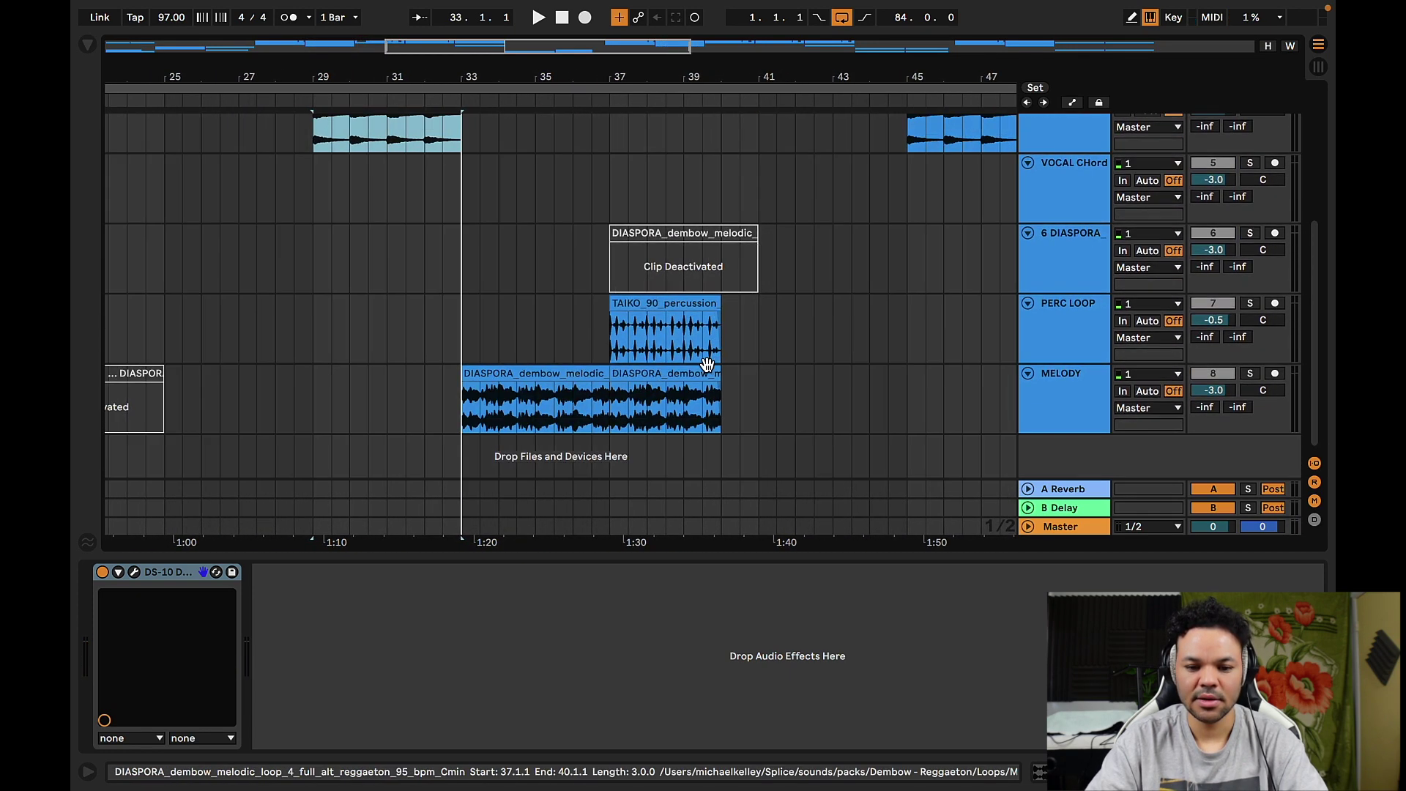
scroll(565, 350, up, 5)
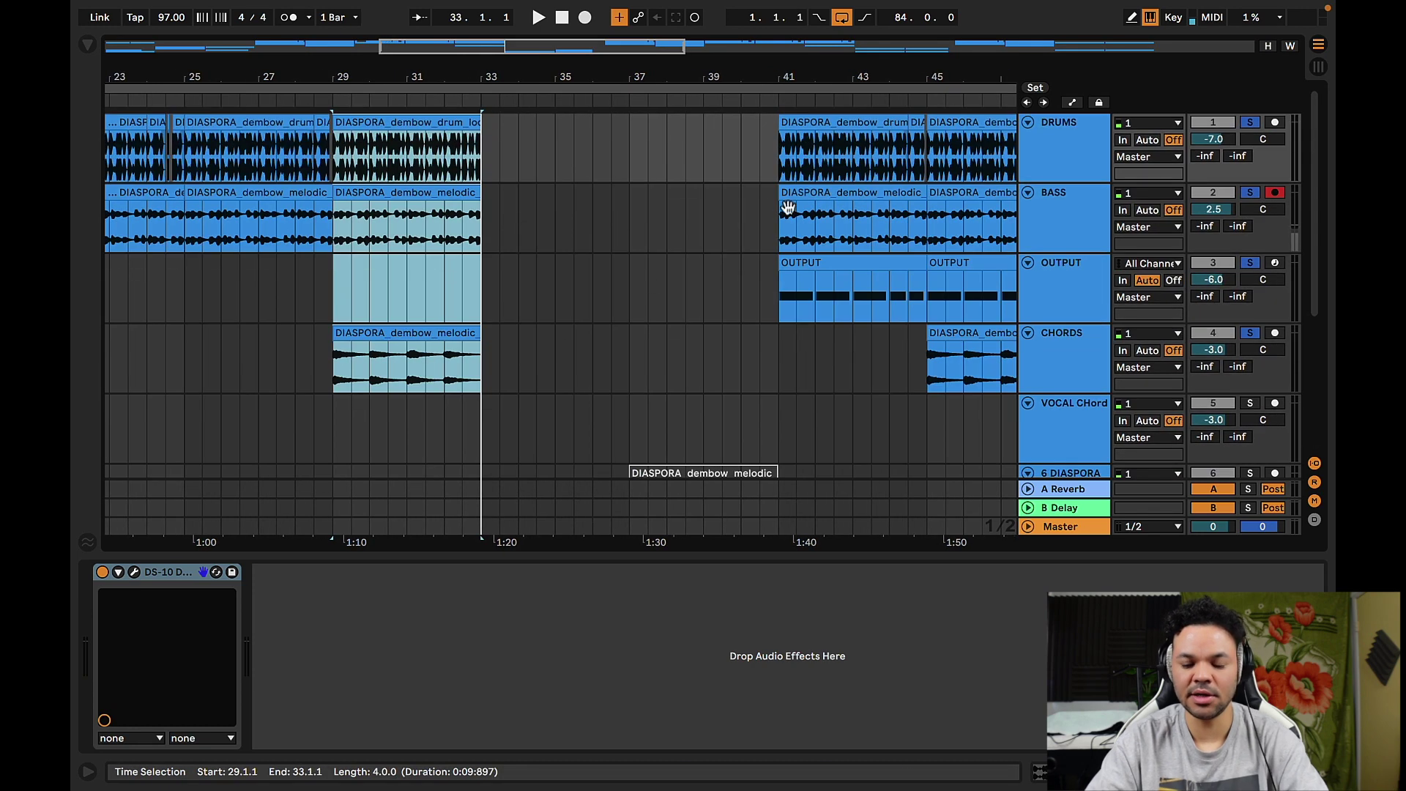
scroll(651, 218, left, 5)
scroll(651, 219, down, 5)
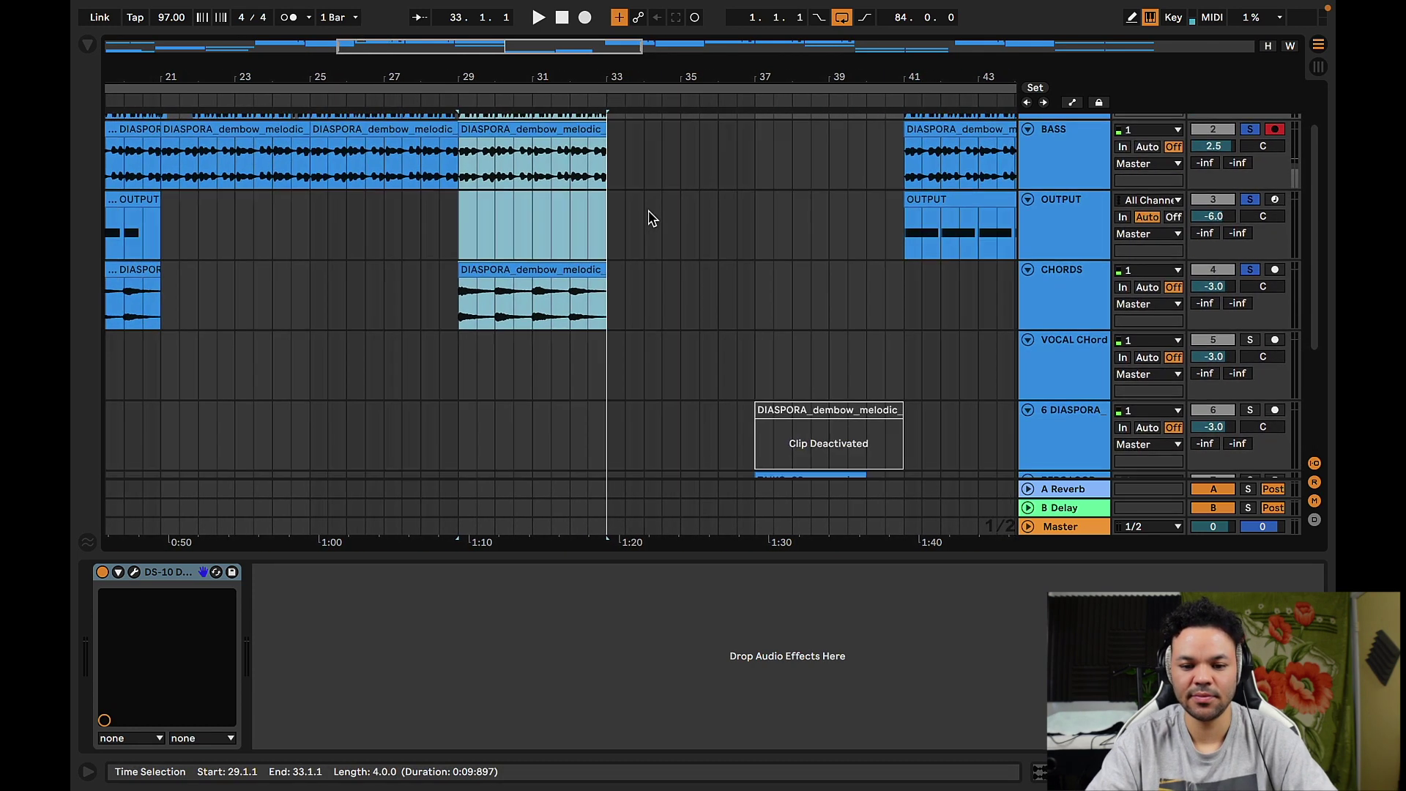
scroll(649, 219, left, 6)
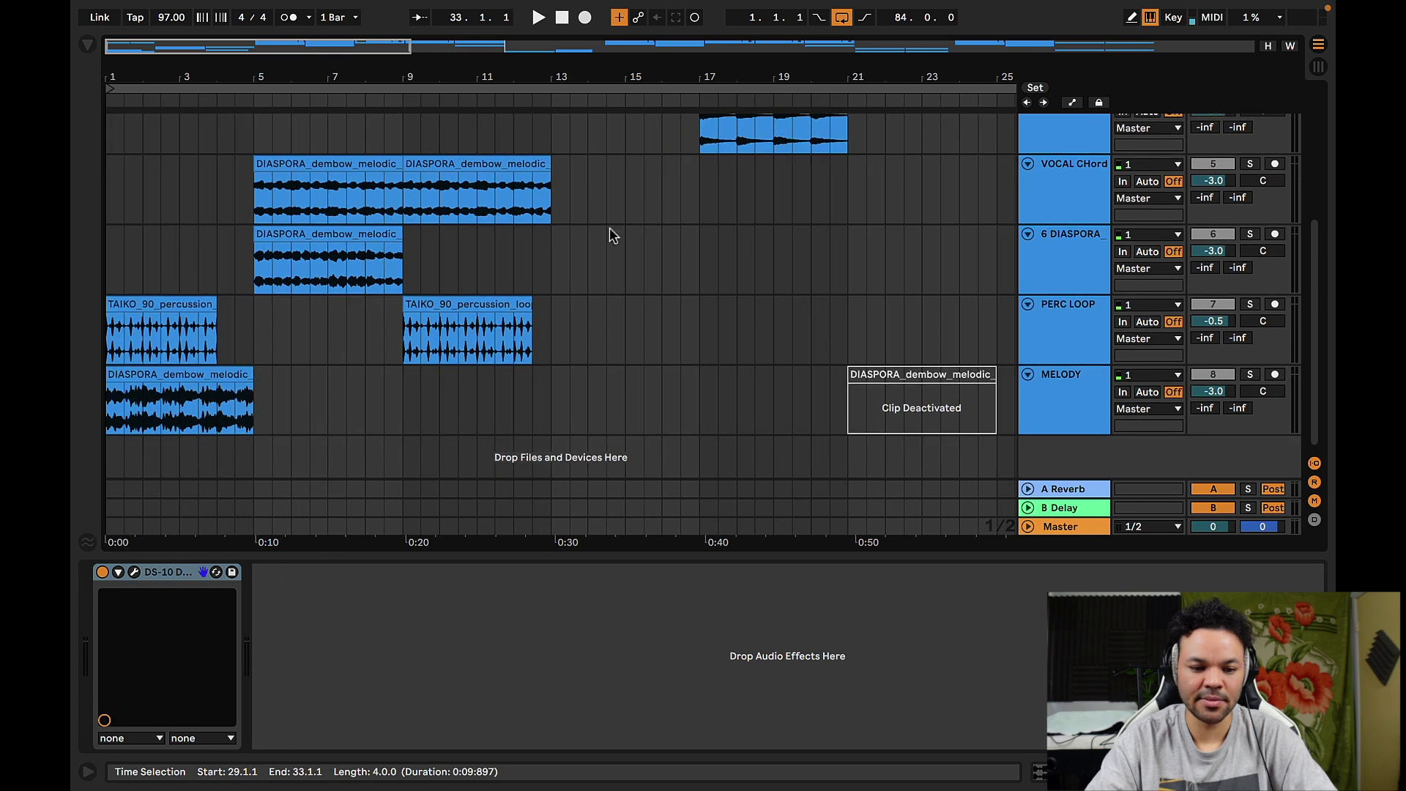
Compare the MELODY loop at bar 1 with the one at bar 33 and play from bar 33.
click(166, 366)
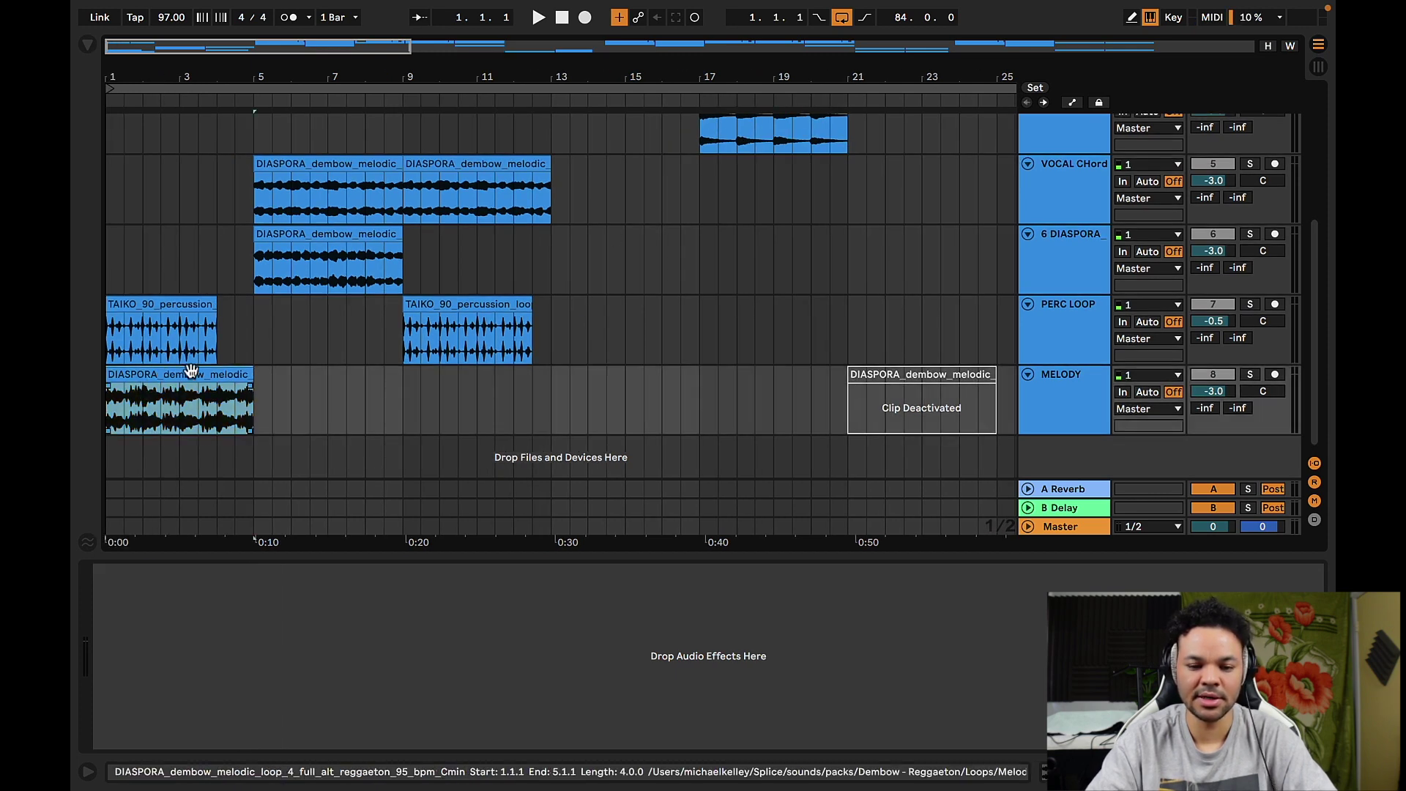
scroll(231, 388, right, 2)
scroll(231, 388, right, 10)
click(510, 369)
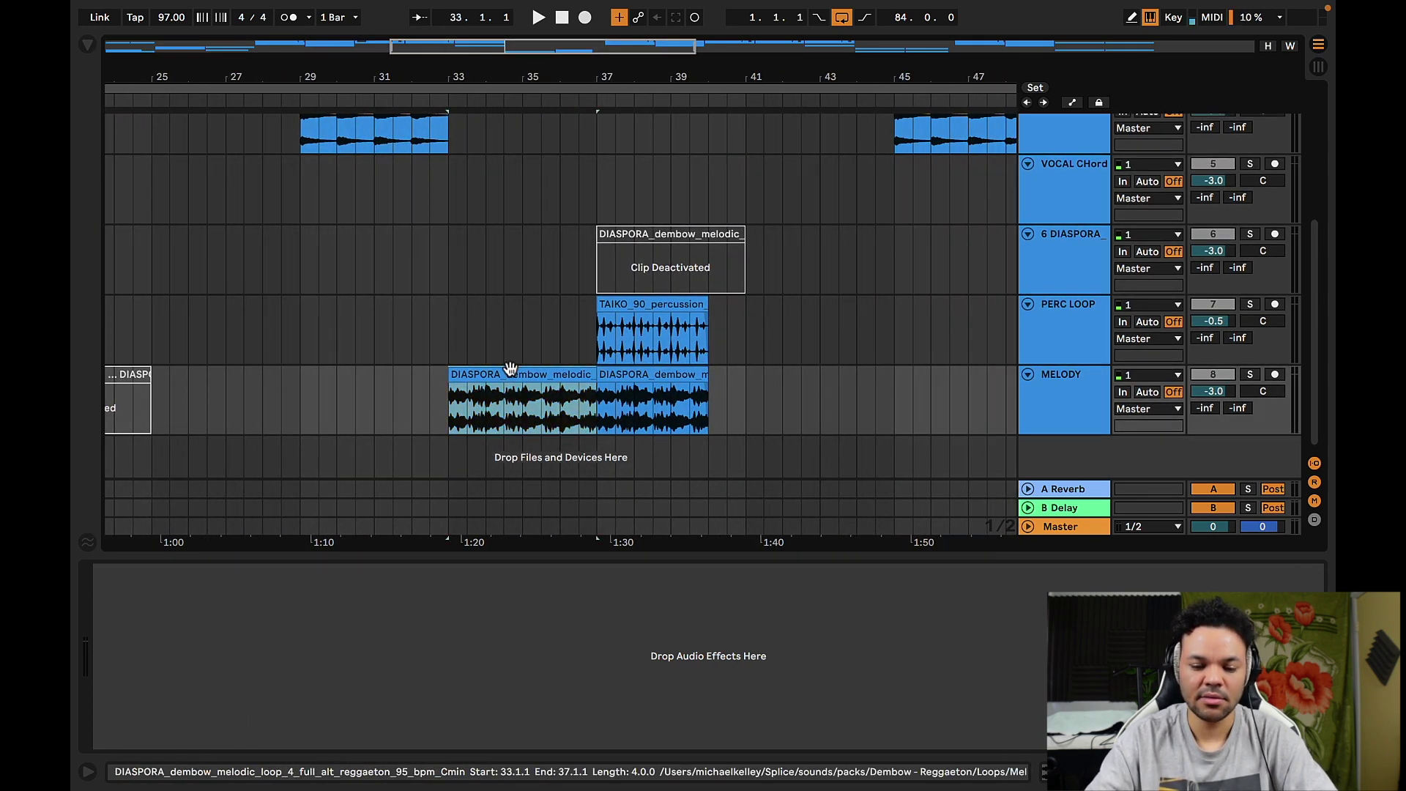
scroll(510, 368, up, 5)
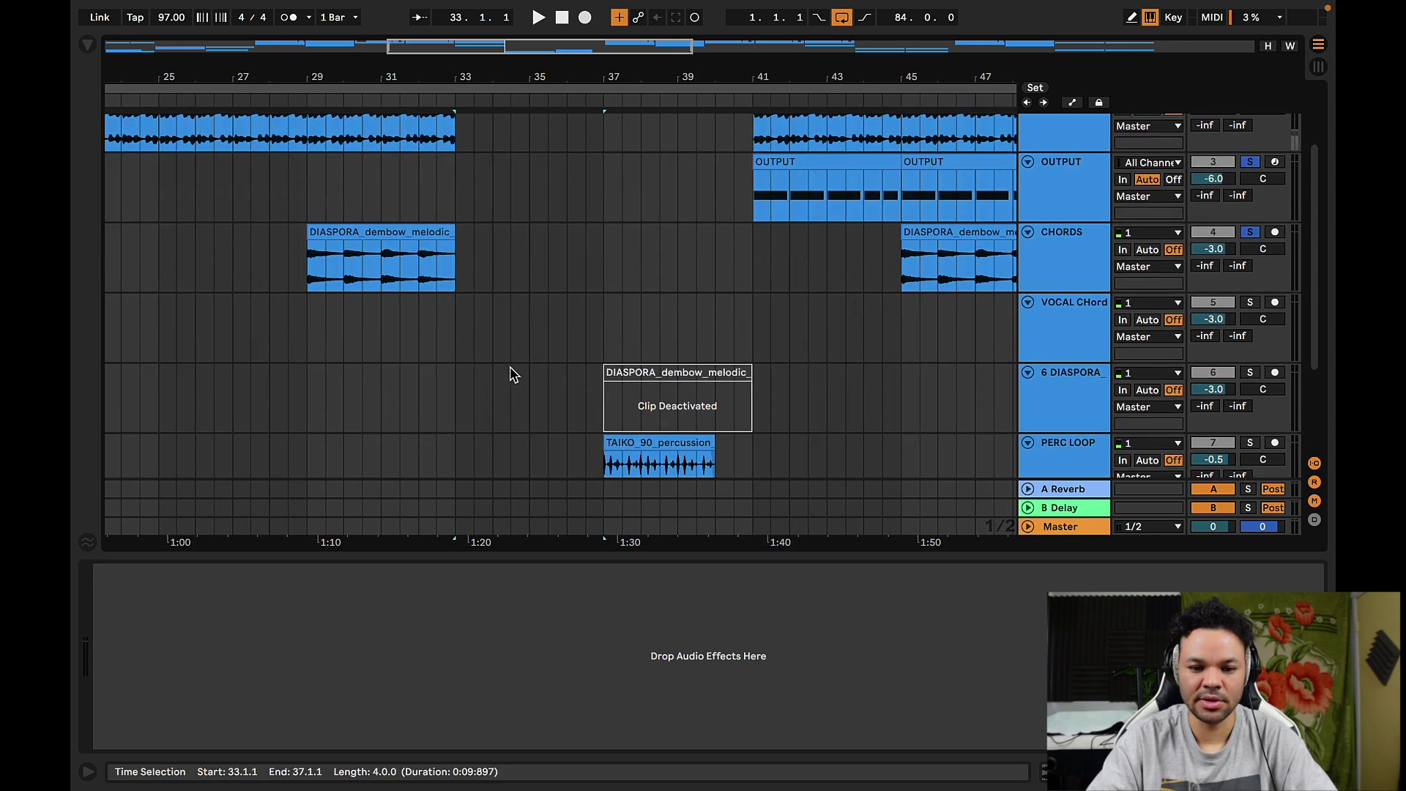
scroll(511, 369, down, 5)
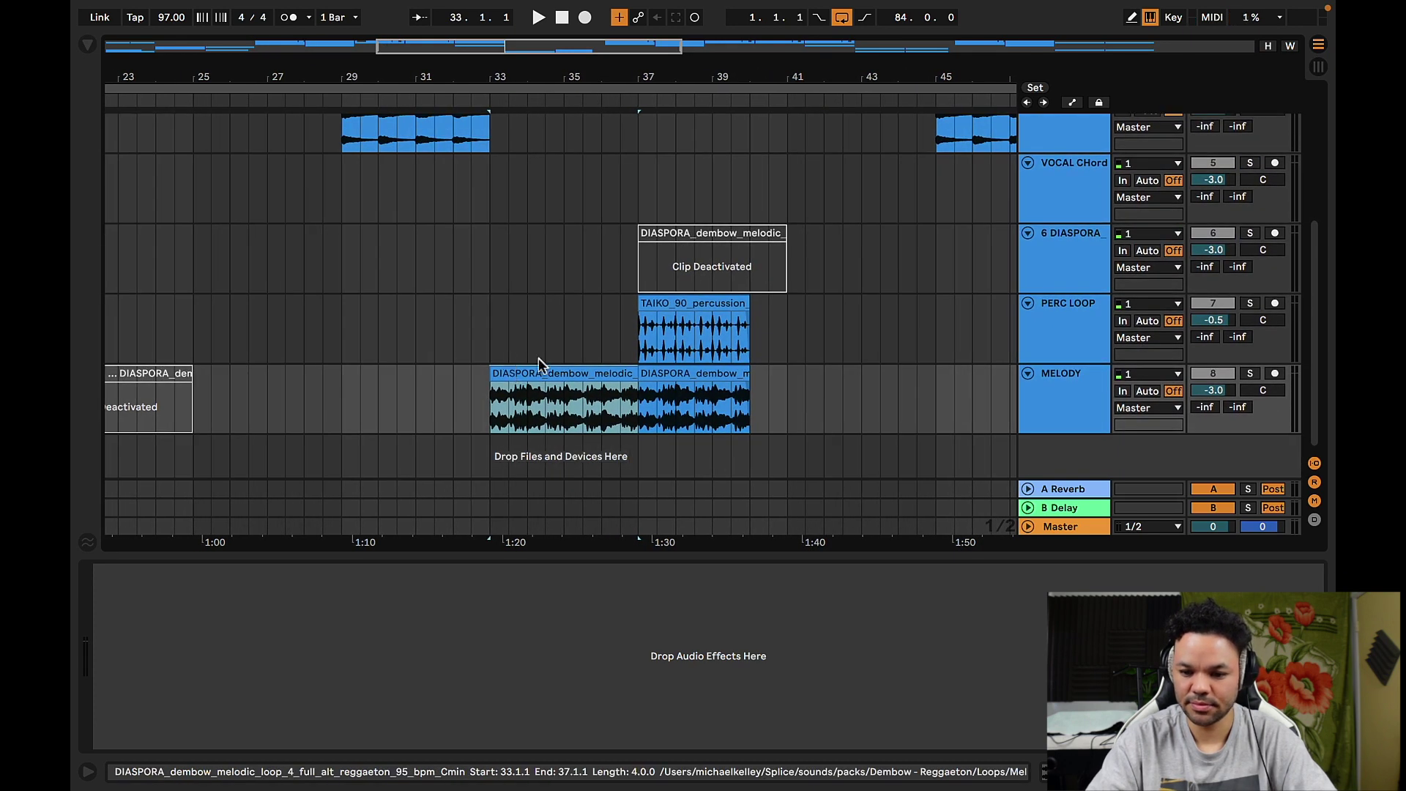
key(space)
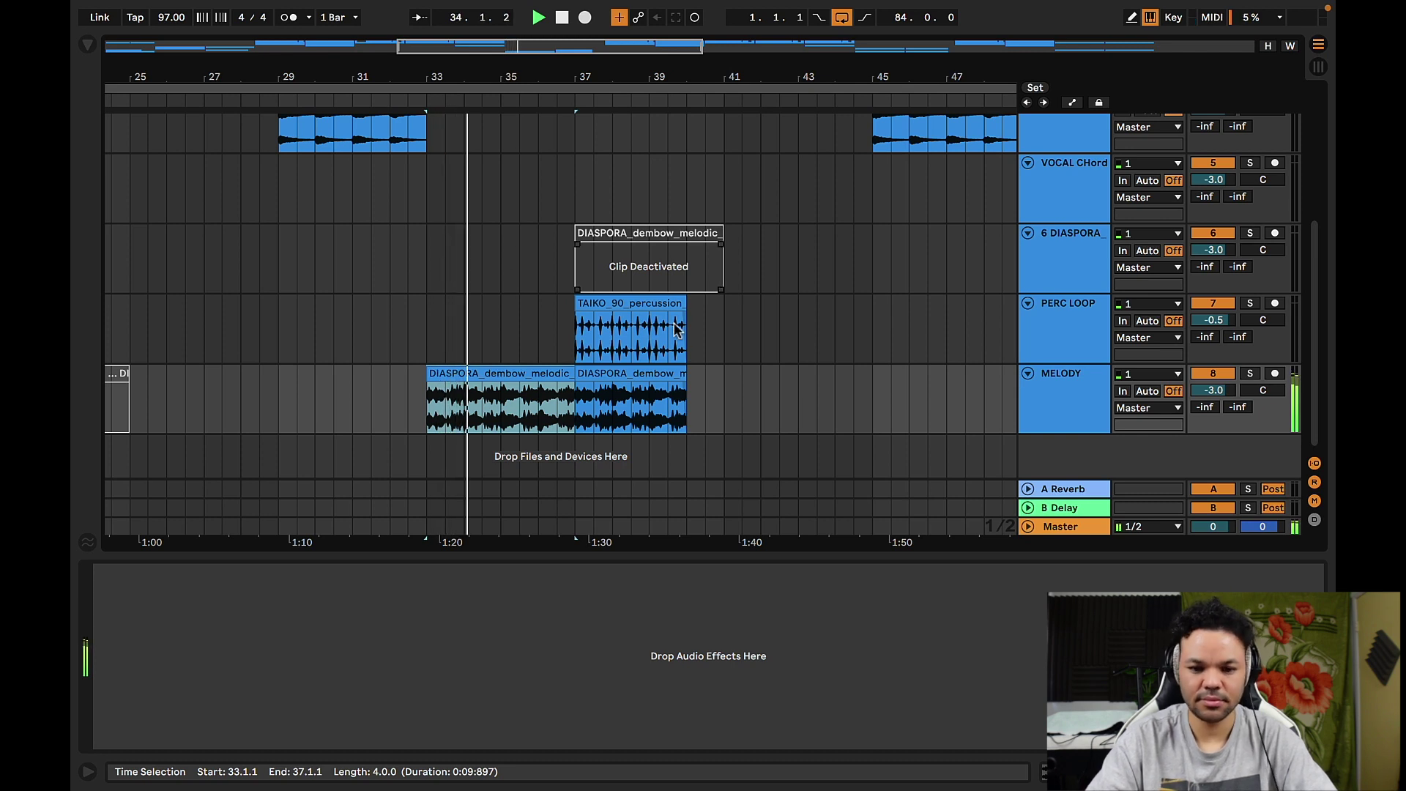
Select the PERC LOOP clip at bar 37, listen to it play with the MELODY loop, and stop playback after bar 40.
click(650, 304)
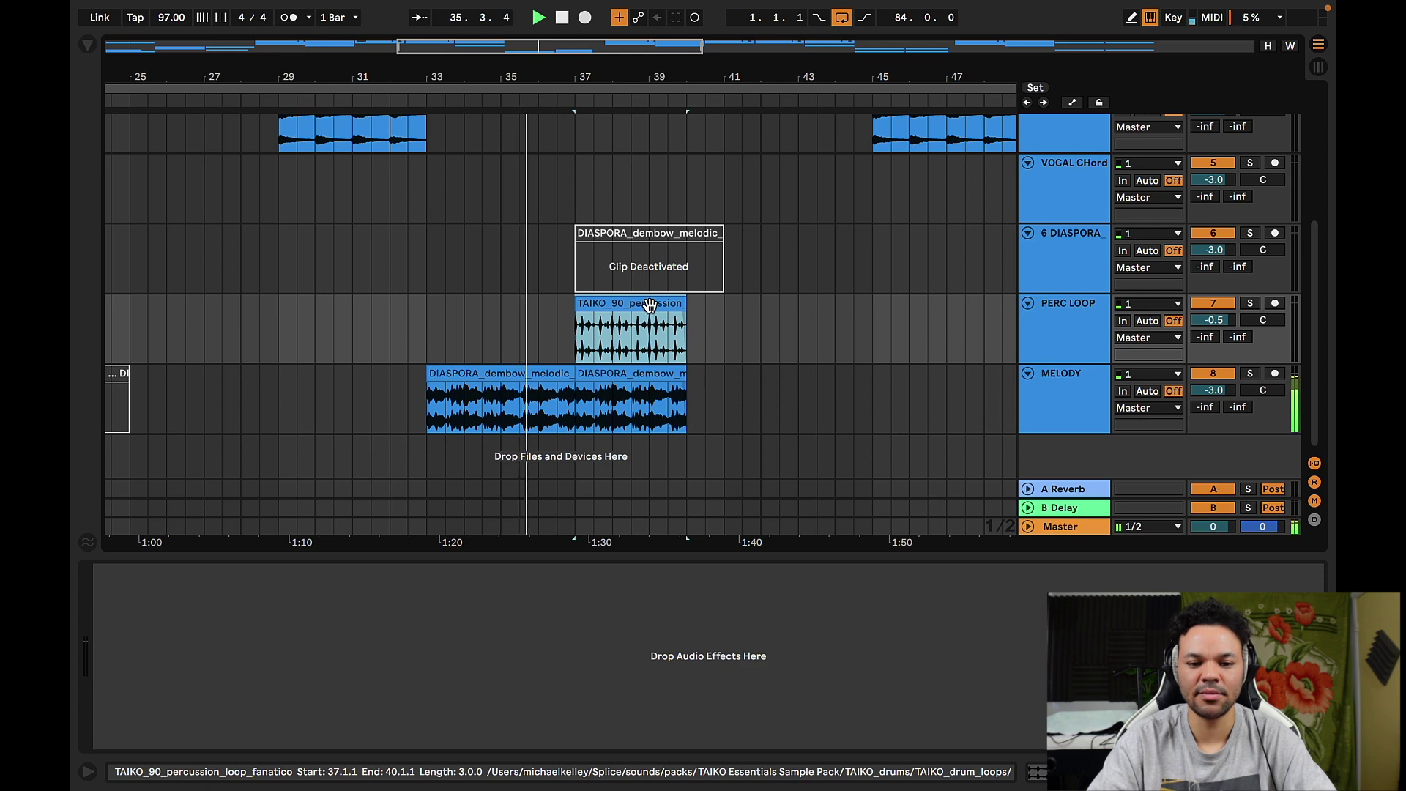
scroll(613, 341, up, 4)
scroll(613, 342, right, 2)
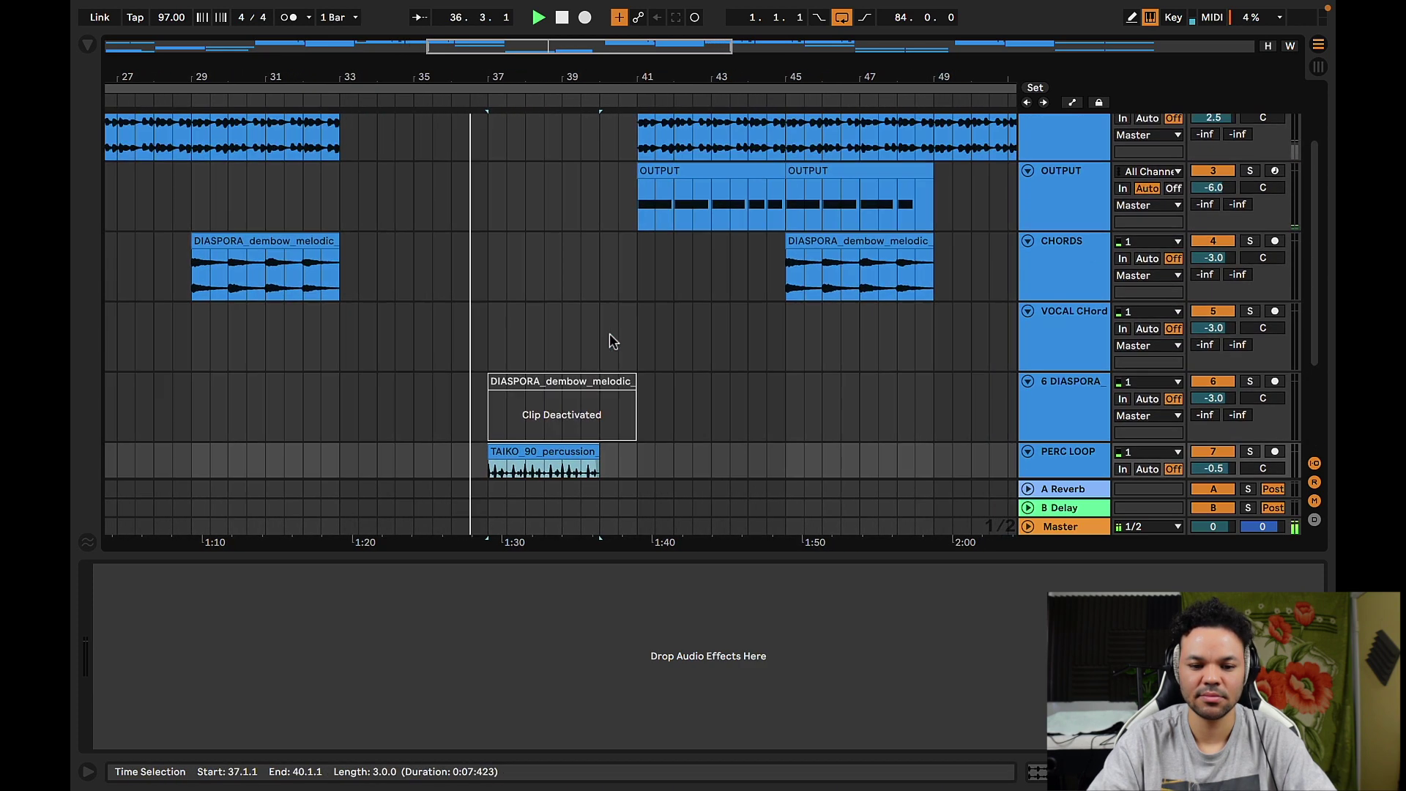
scroll(610, 334, down, 4)
scroll(610, 334, right, 1)
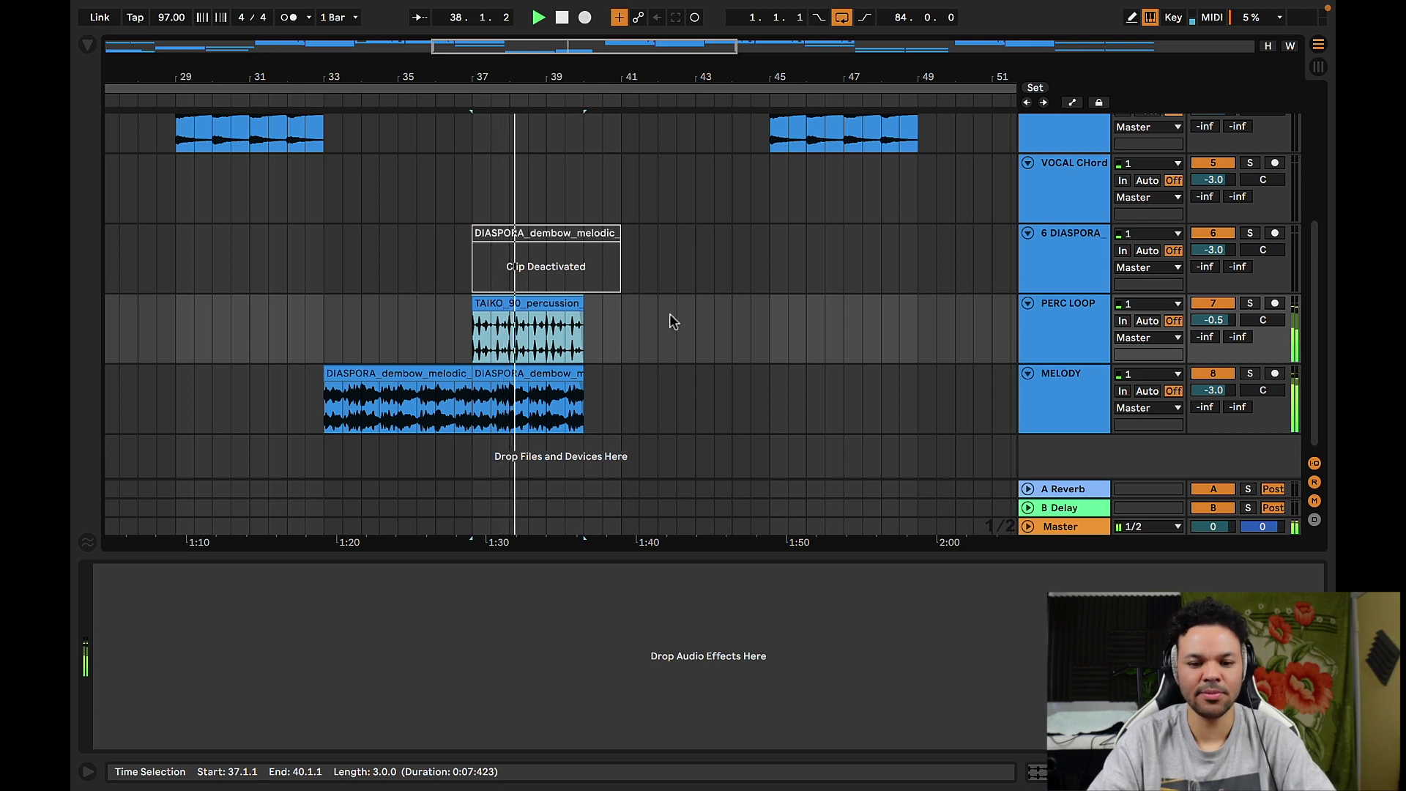
click(1047, 327)
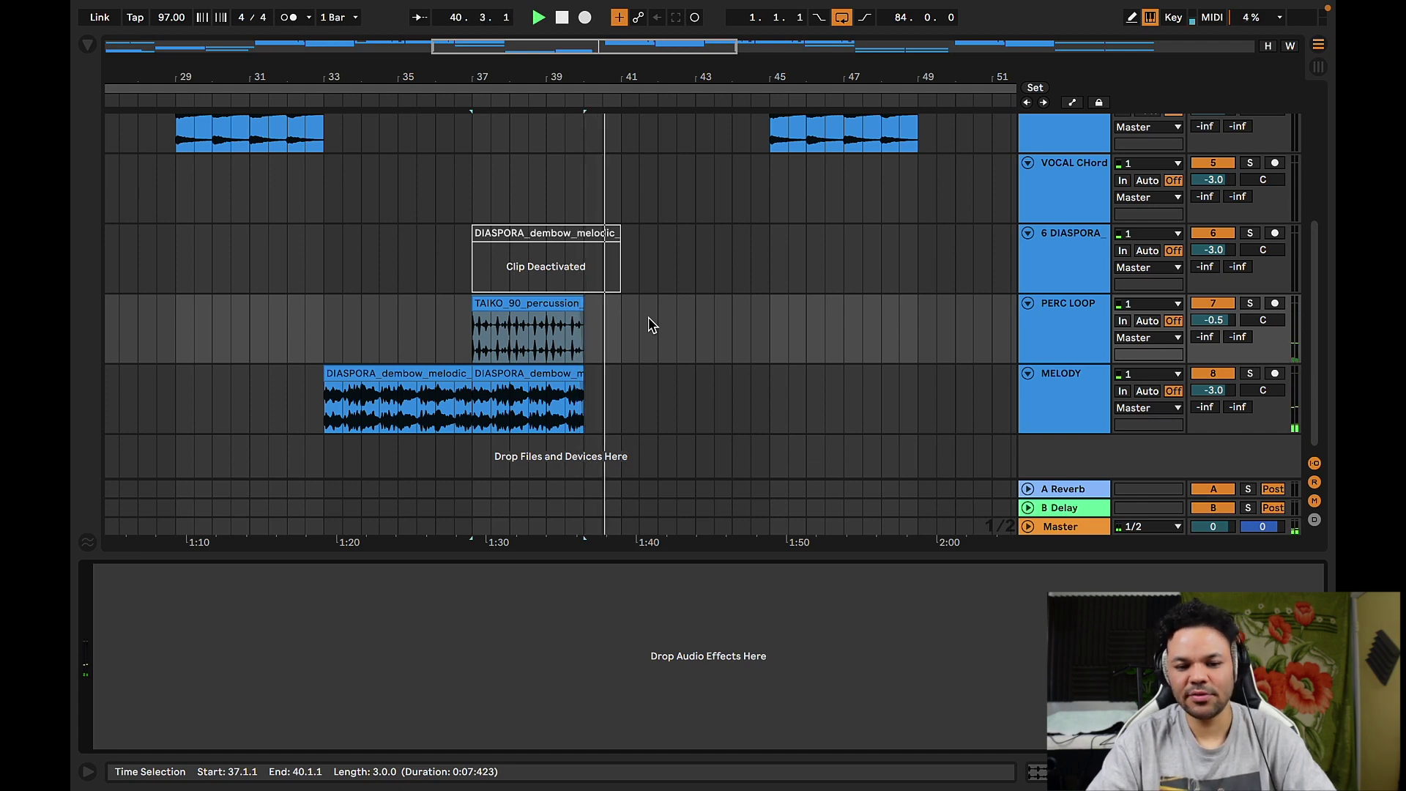
key(space)
Mark the empty bar from 40 to 41 on the DRUMS and BASS tracks and check the same gap on the lower tracks.
scroll(596, 305, up, 3)
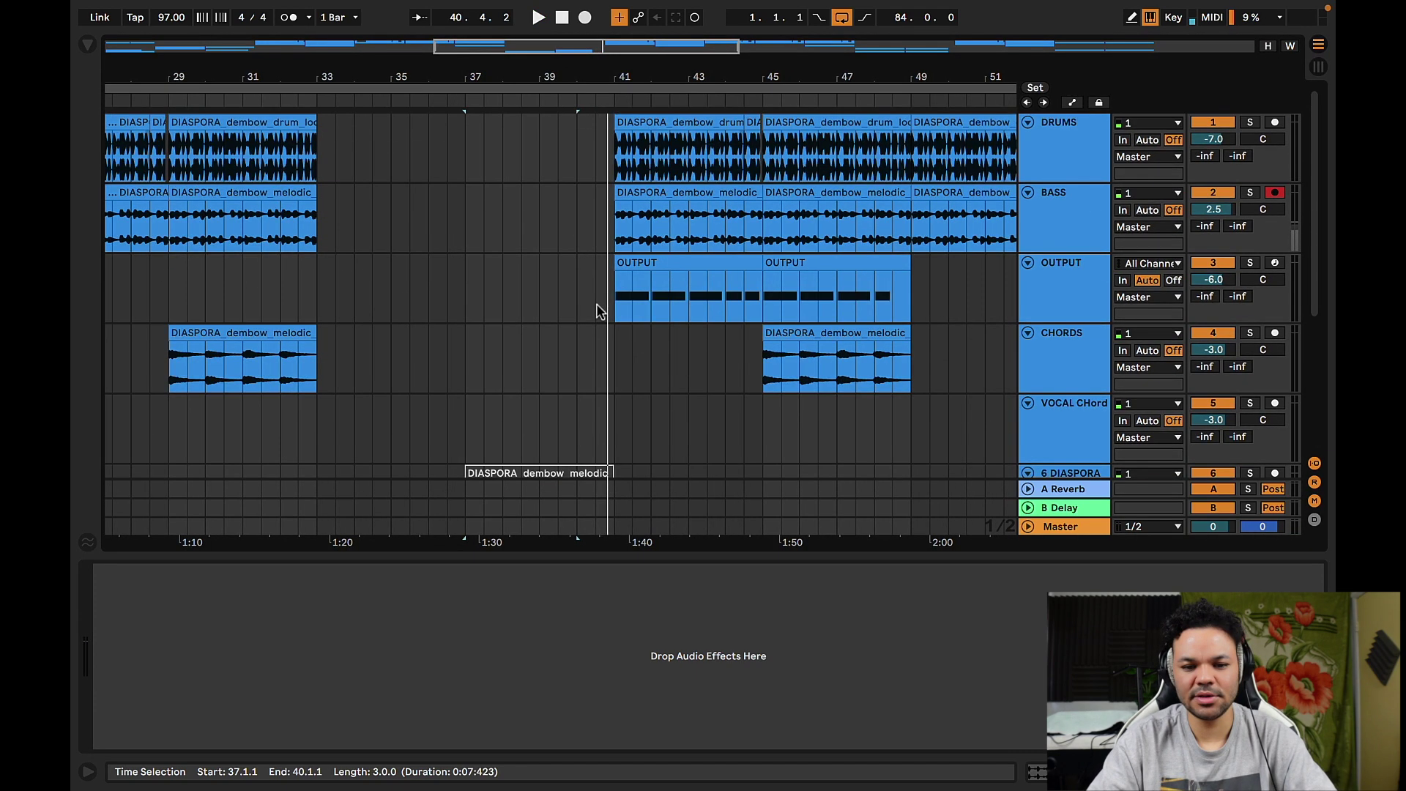
click(584, 163)
drag(584, 163, 614, 212)
scroll(605, 204, down, 5)
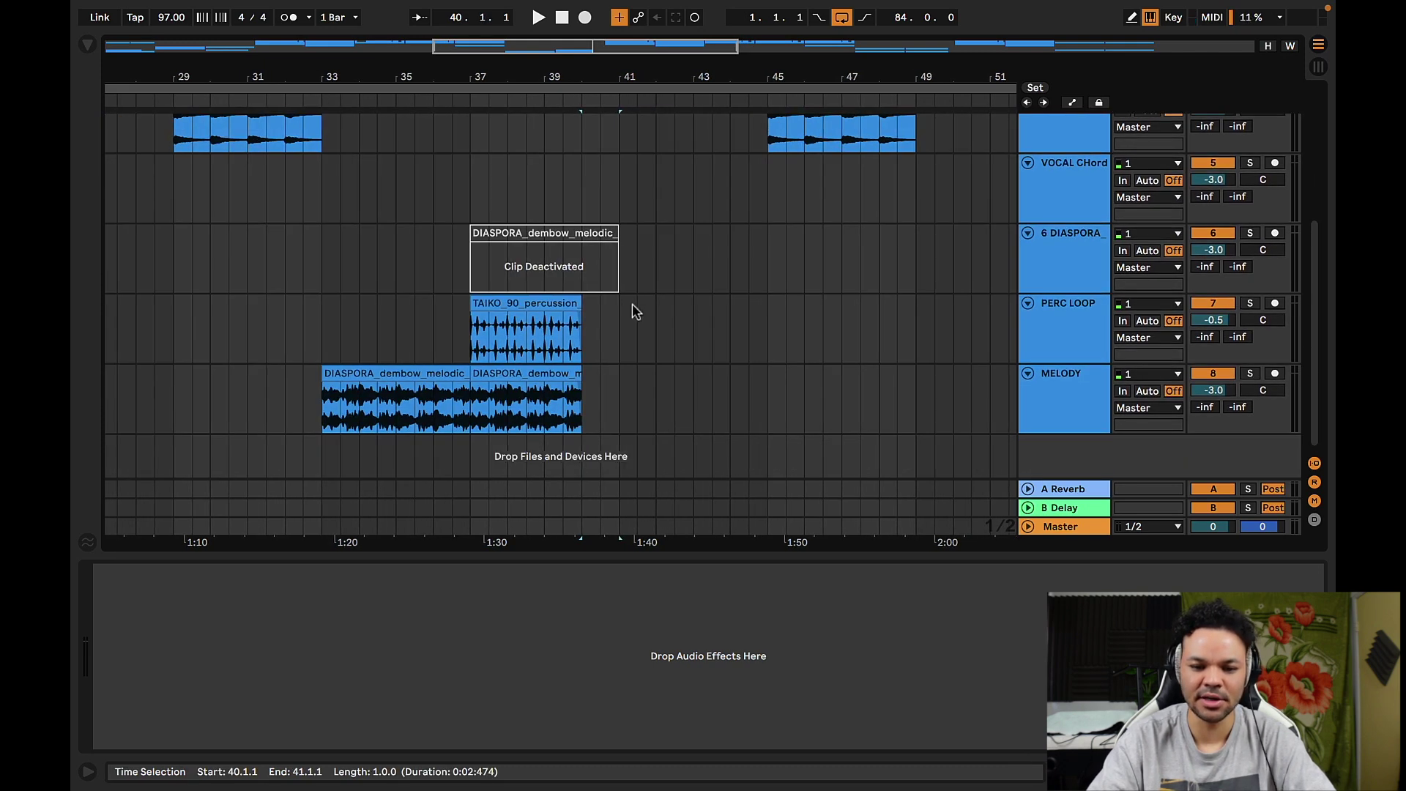
click(636, 320)
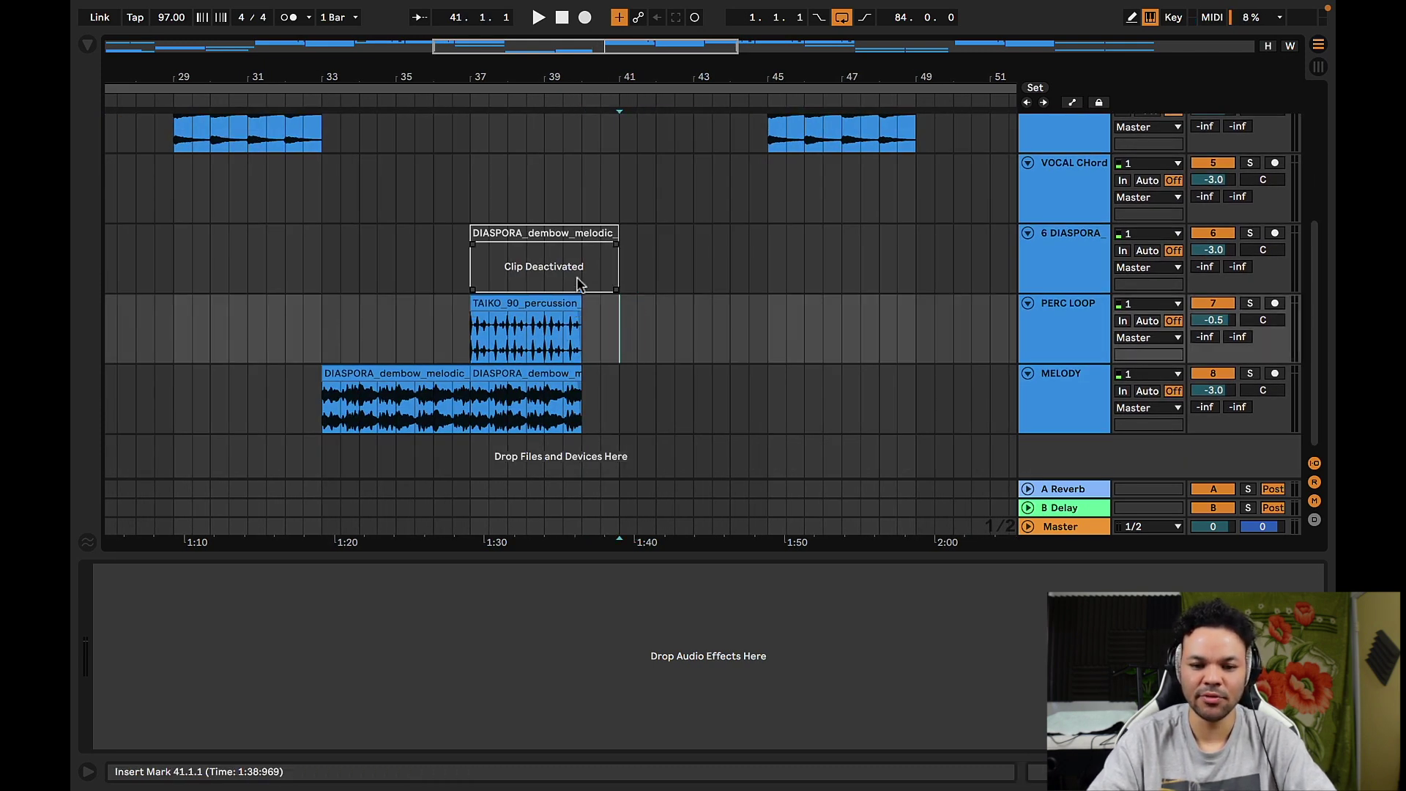
Select the DRUMS loop at bar 41, play the section from there, and stop playback.
scroll(578, 285, up, 5)
click(652, 139)
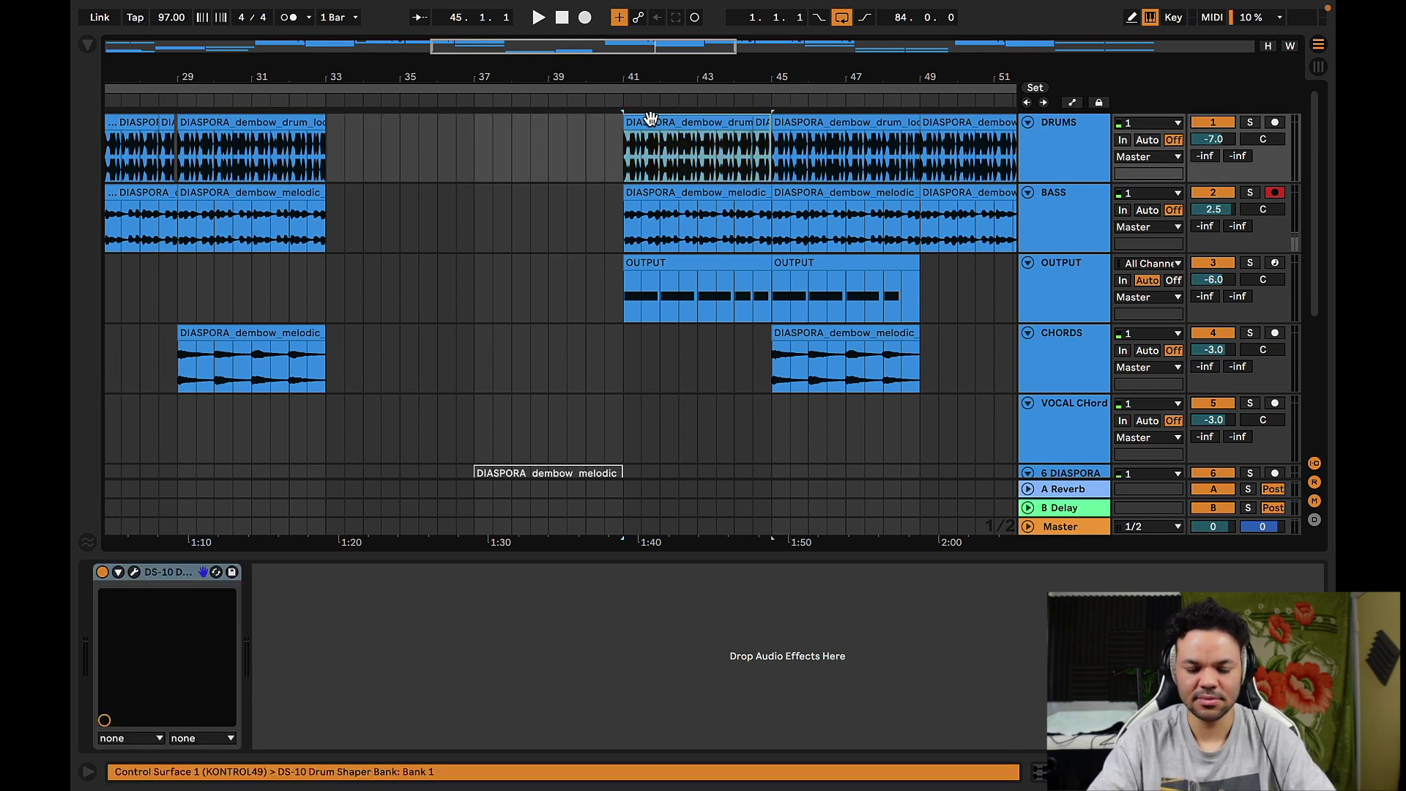
key(space)
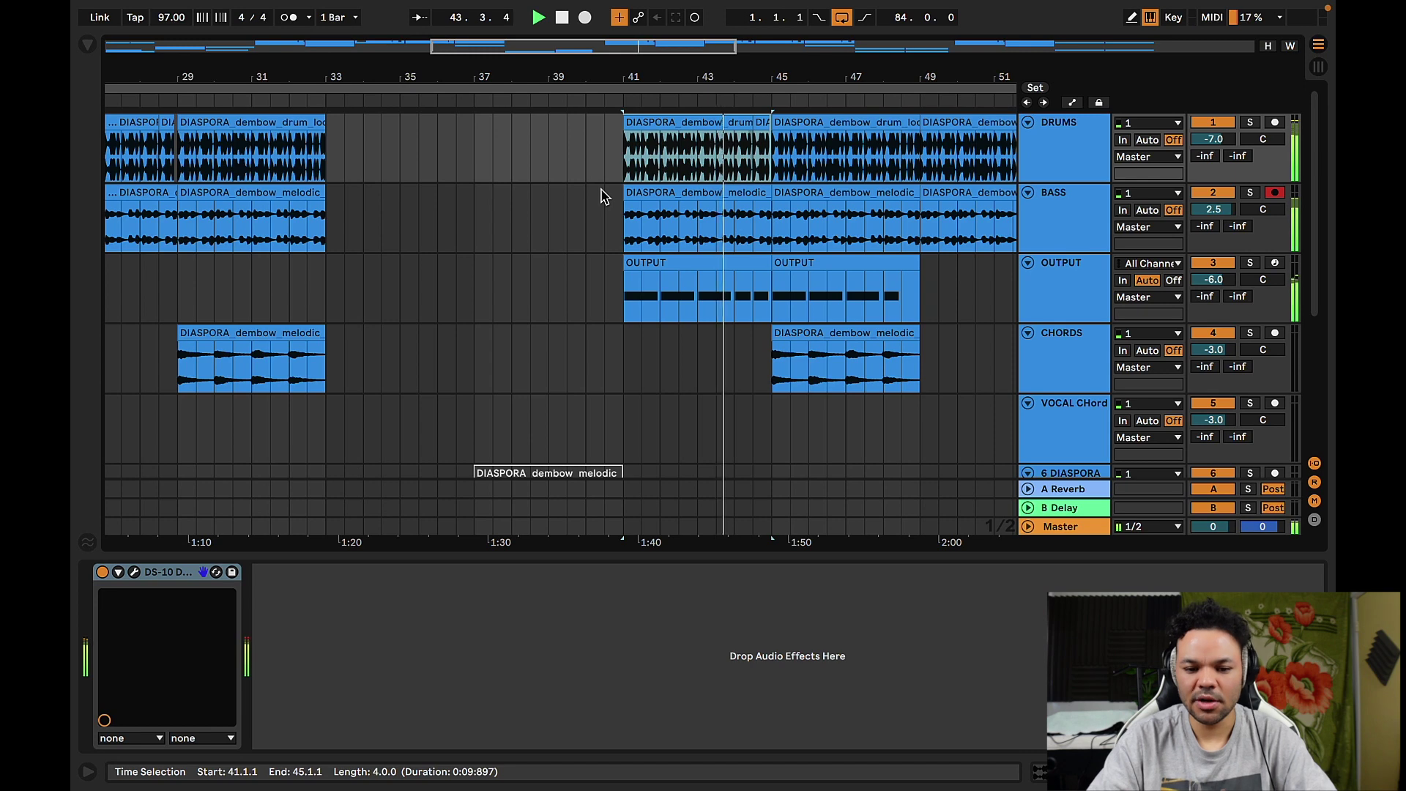
key(space)
Select the MELODY track's clip from bar 61 to 65 and examine the clips between bars 61 and 85 across the tracks.
drag(575, 74, 576, 42)
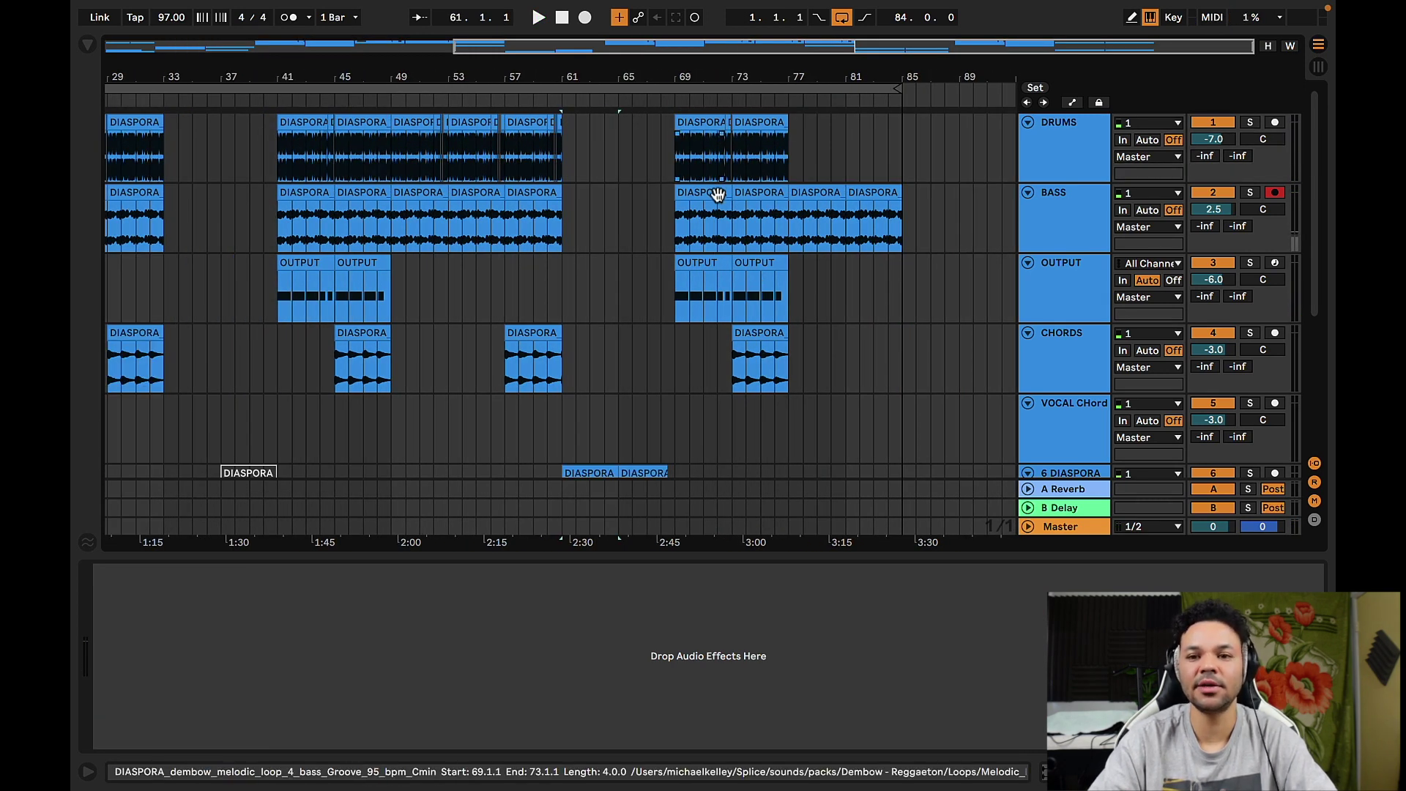
scroll(718, 198, down, 4)
scroll(718, 204, left, 2)
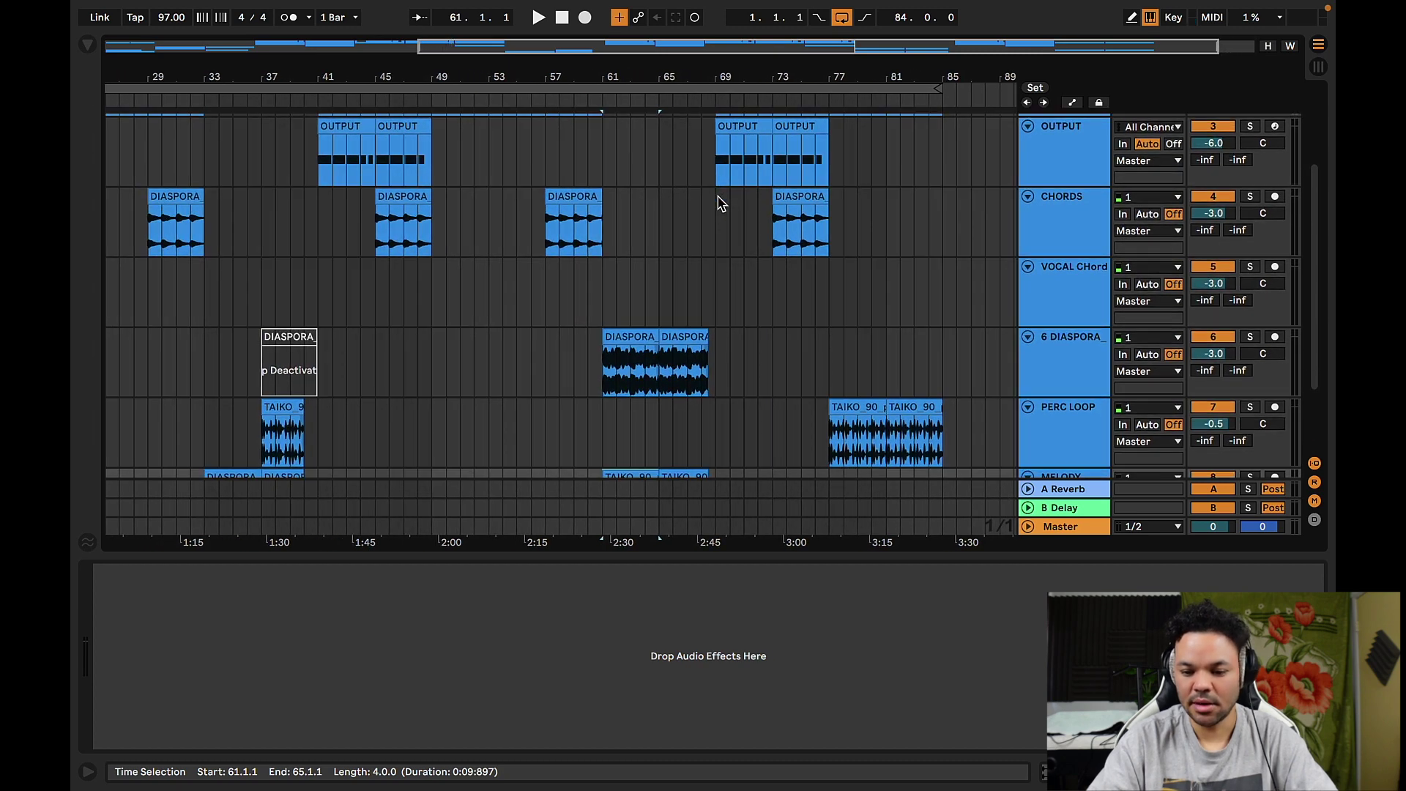
scroll(719, 204, down, 2)
scroll(720, 204, left, 1)
Hide the device view, fit the whole arrangement in height and width, and set the start position to bar 1 on the BASS track.
click(1318, 772)
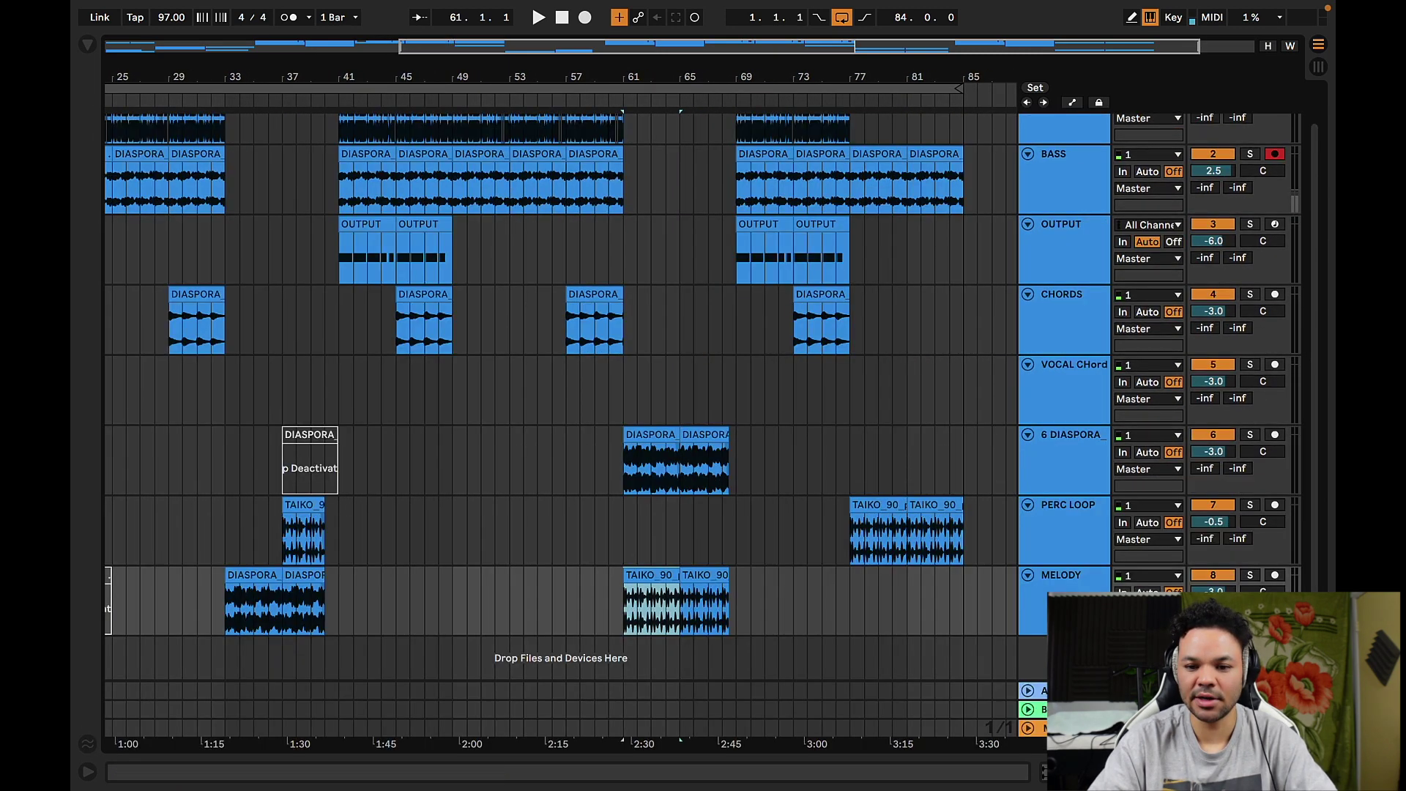
scroll(682, 472, up, 2)
scroll(682, 471, left, 8)
drag(918, 77, 684, 69)
click(1269, 46)
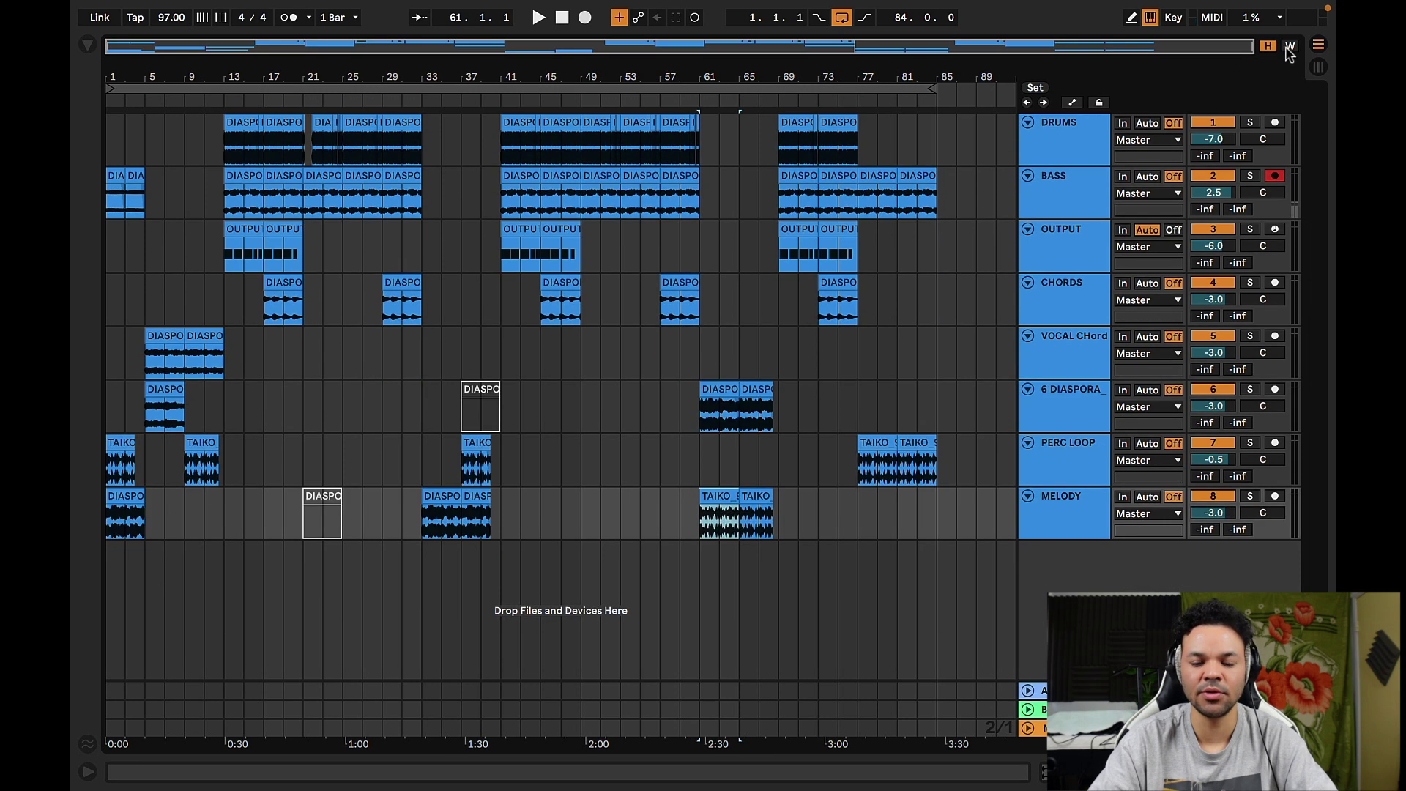
click(1291, 46)
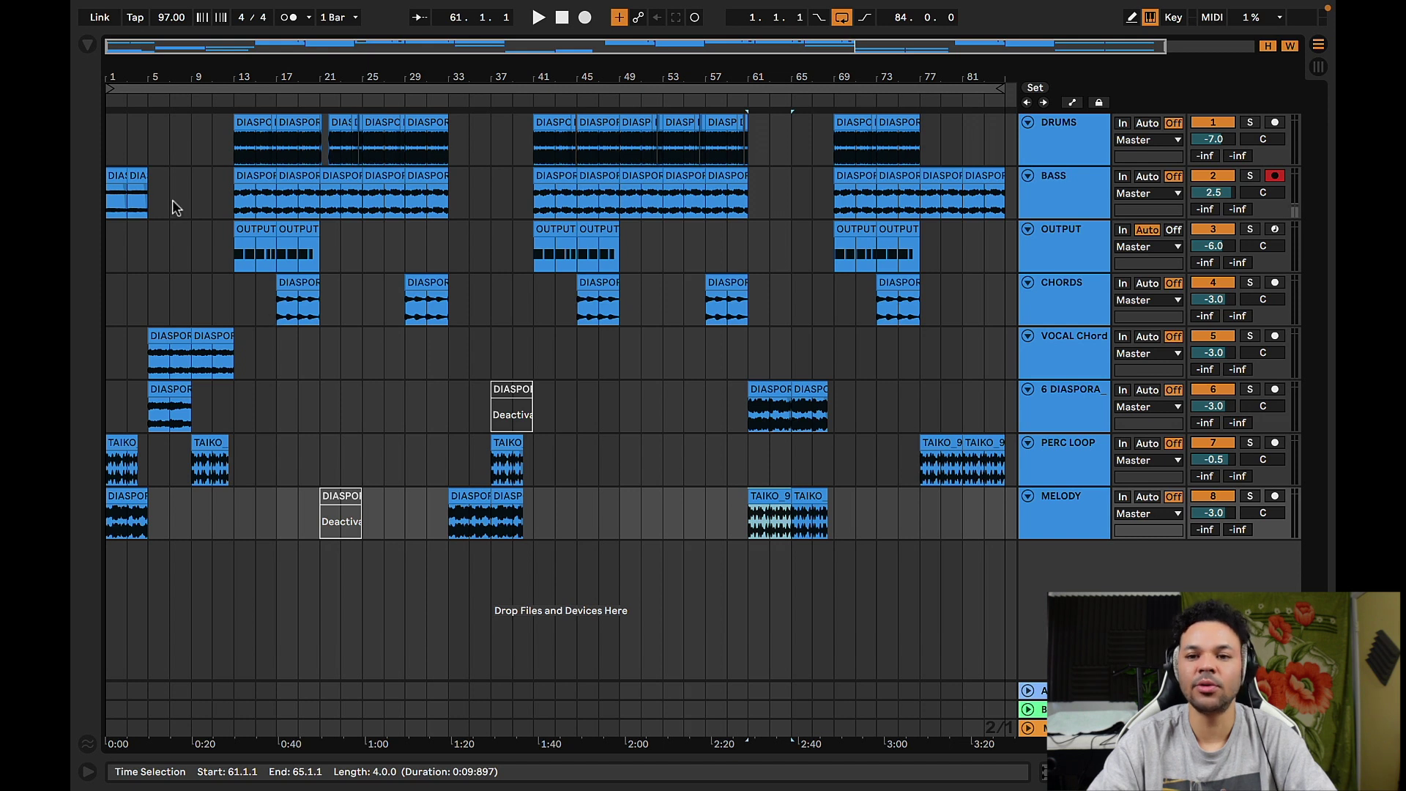
click(115, 175)
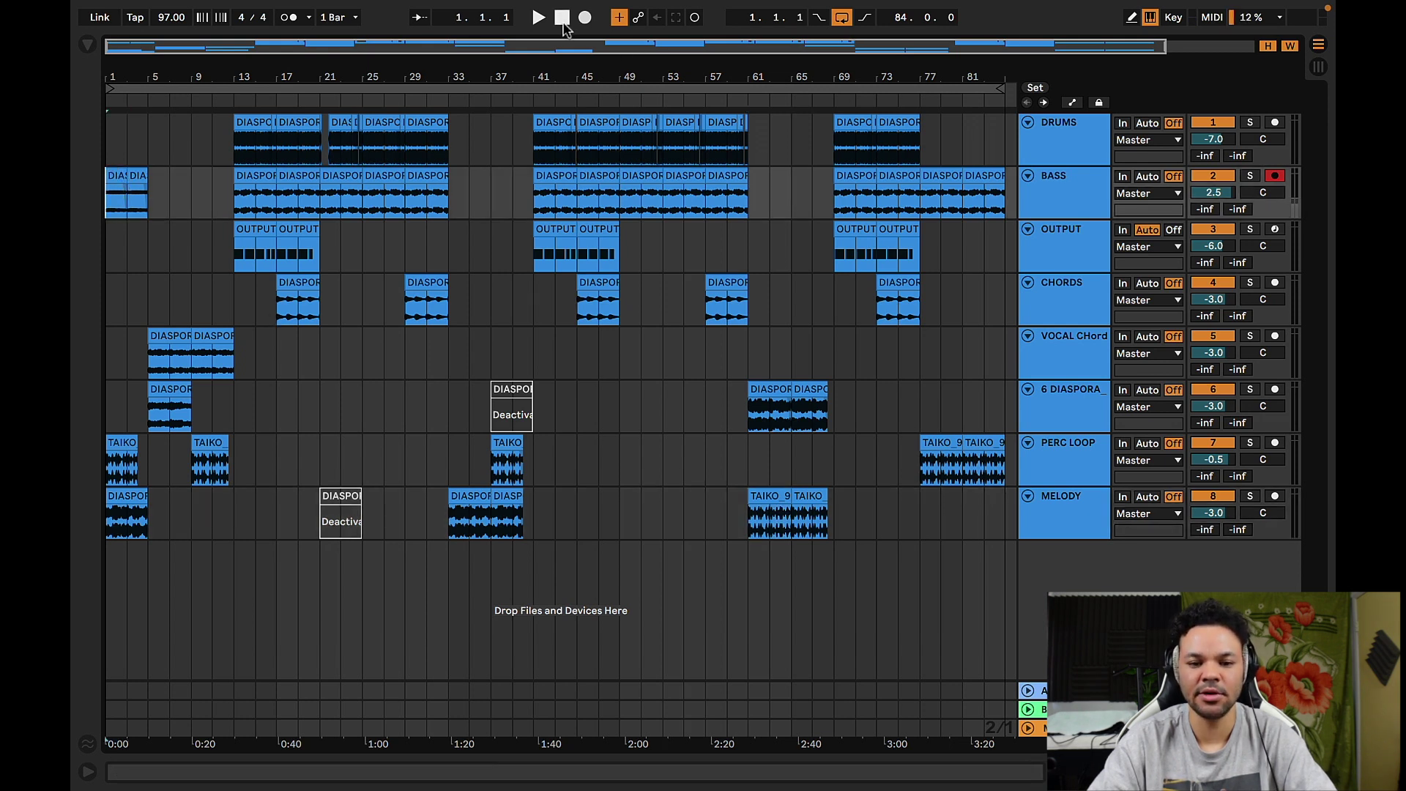